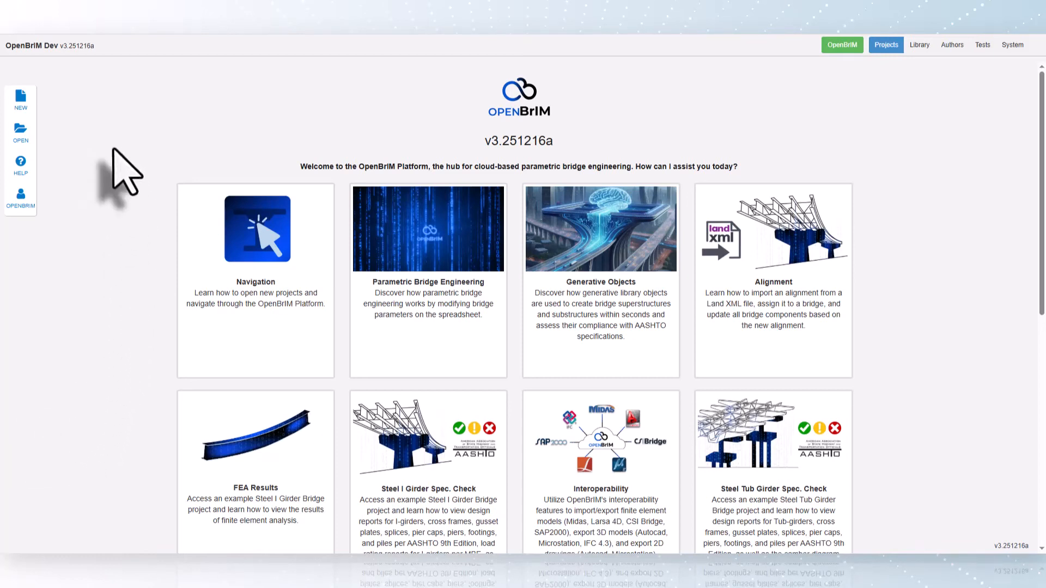
# Create a new project from the Steel I-Girder Training Example template, with folder None and team Personal.
pyautogui.click(21, 97)
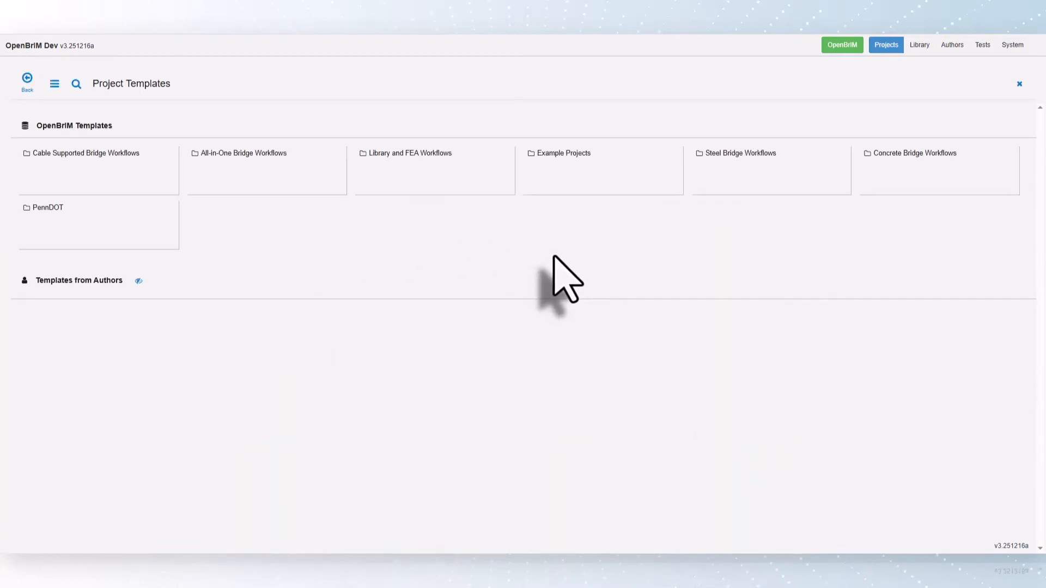
pyautogui.click(577, 182)
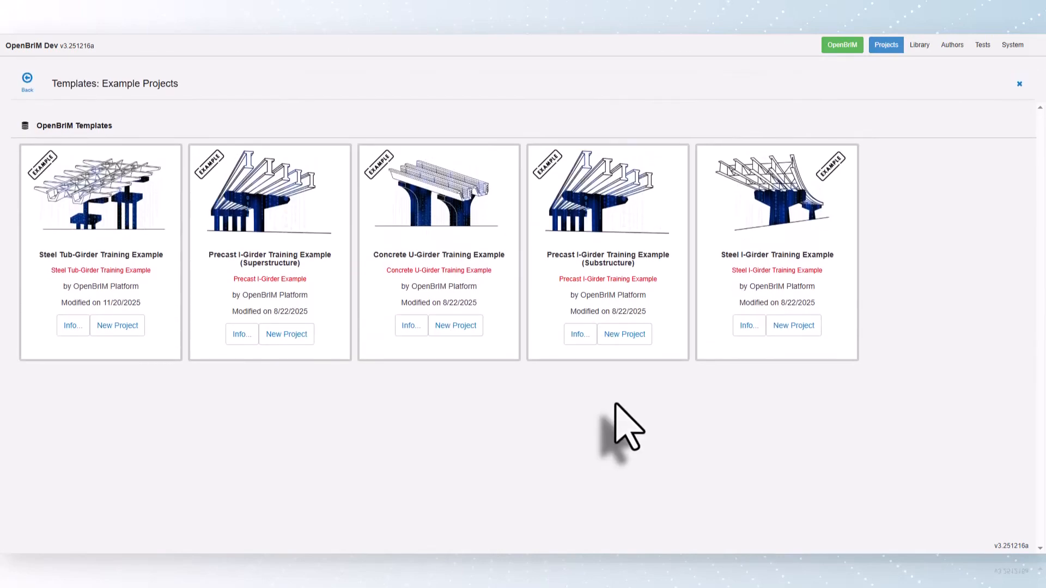
pyautogui.click(758, 272)
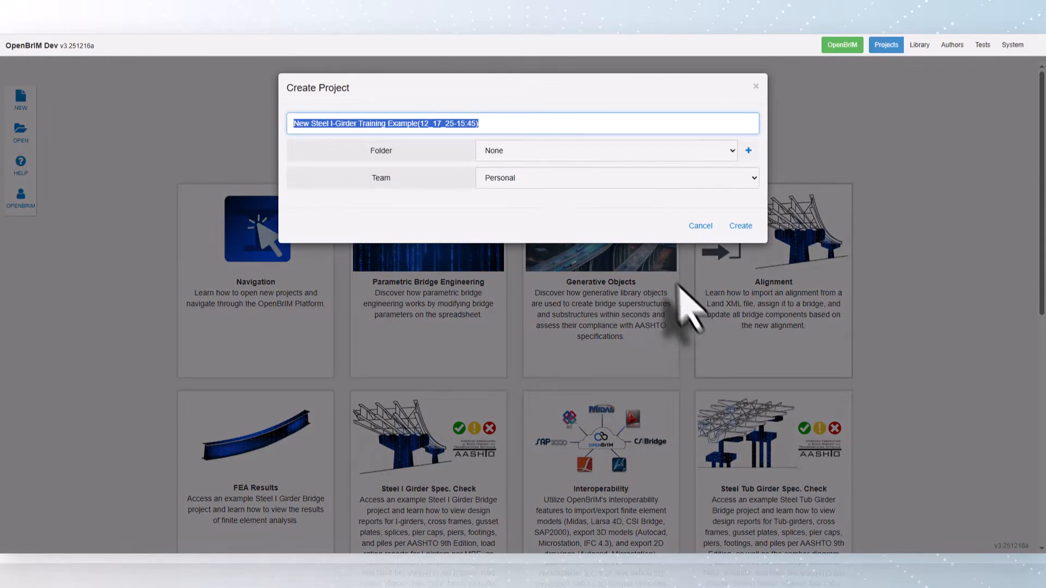
pyautogui.click(506, 124)
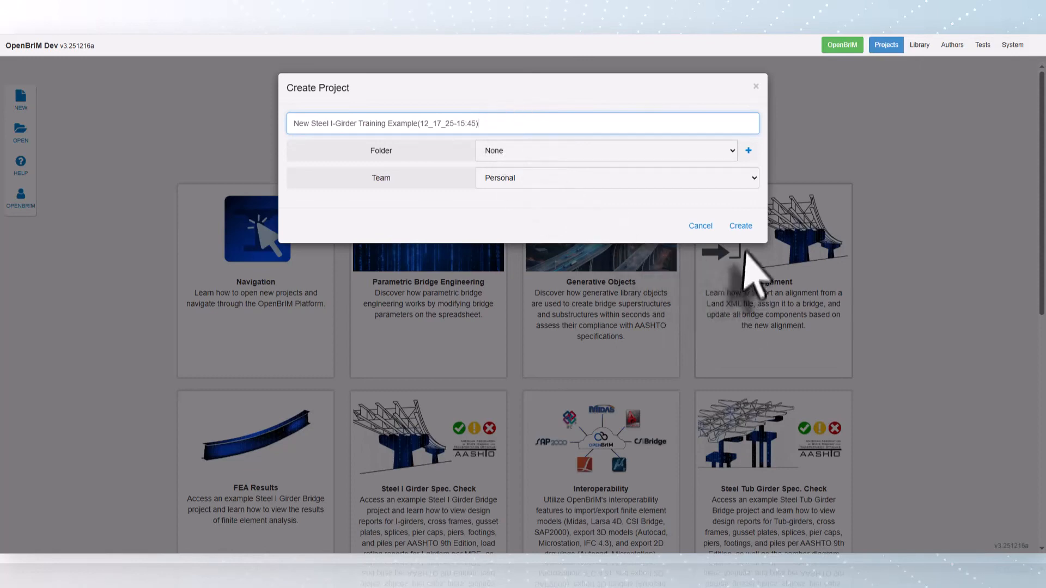
pyautogui.click(741, 226)
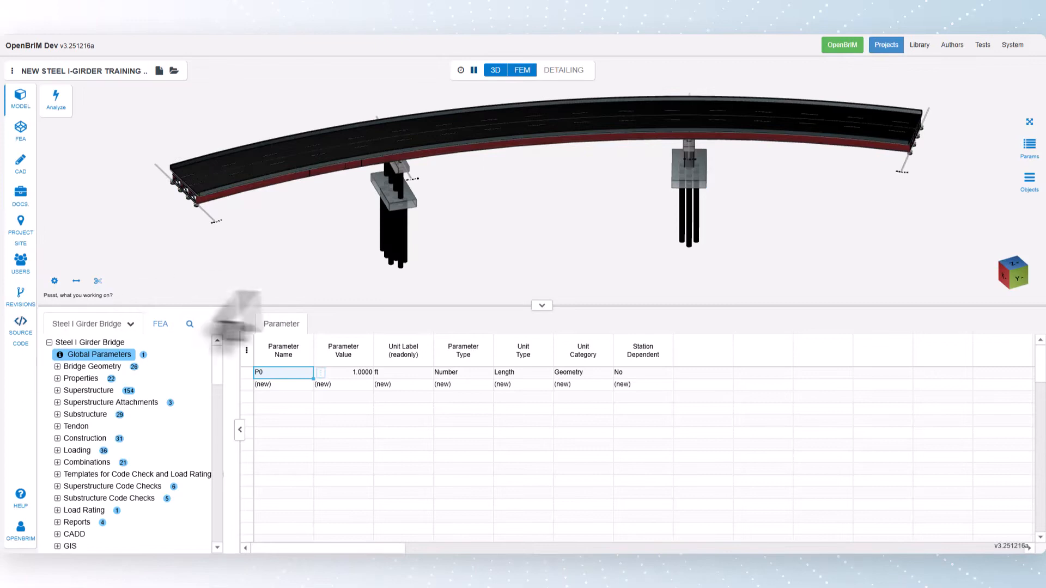
# In the bridge geometry's support lines, set the station of Abut4 to 600 ft.
pyautogui.moveTo(524, 249)
pyautogui.mouseDown()
pyautogui.moveTo(595, 228)
pyautogui.moveTo(518, 233)
pyautogui.moveTo(532, 233)
pyautogui.mouseUp()
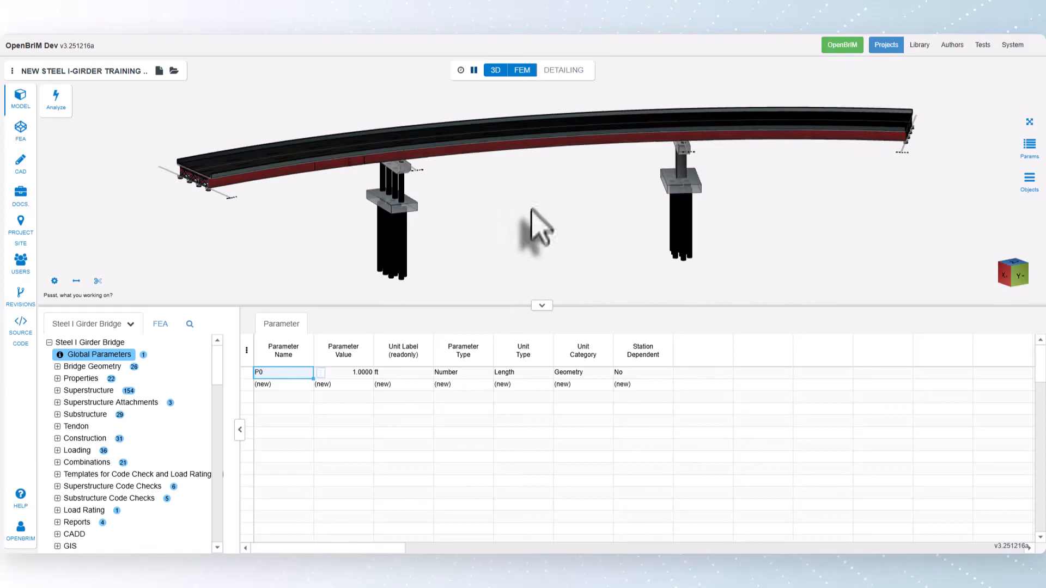
pyautogui.moveTo(532, 224)
pyautogui.mouseDown()
pyautogui.moveTo(532, 241)
pyautogui.moveTo(531, 219)
pyautogui.mouseUp()
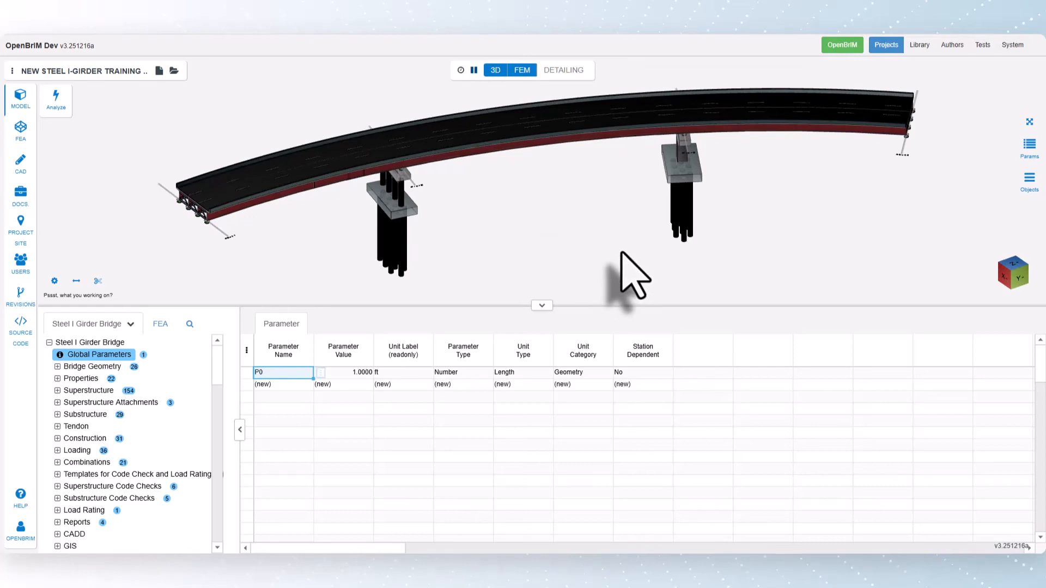
pyautogui.click(57, 366)
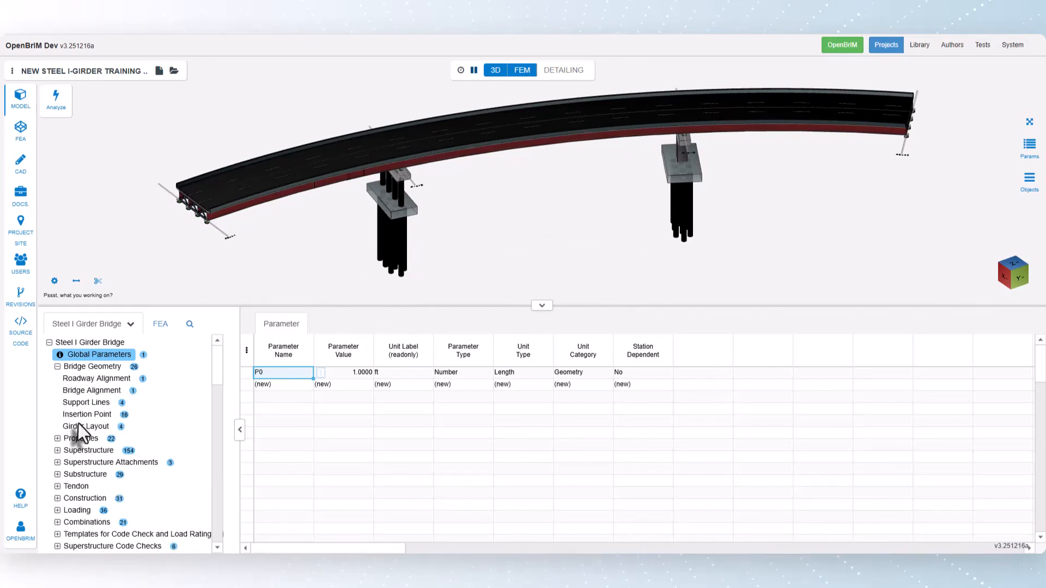
pyautogui.click(90, 404)
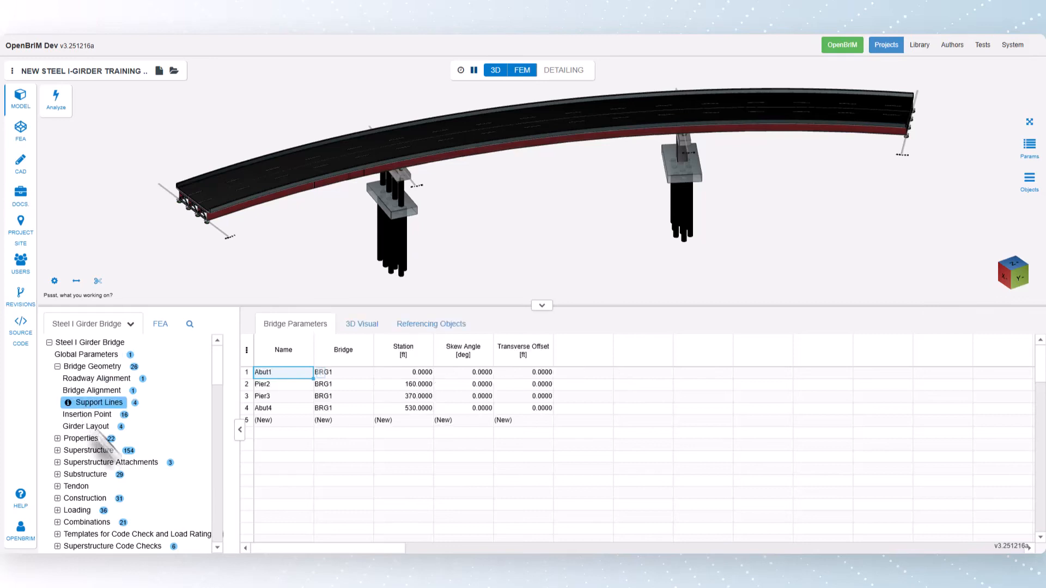
pyautogui.click(412, 420)
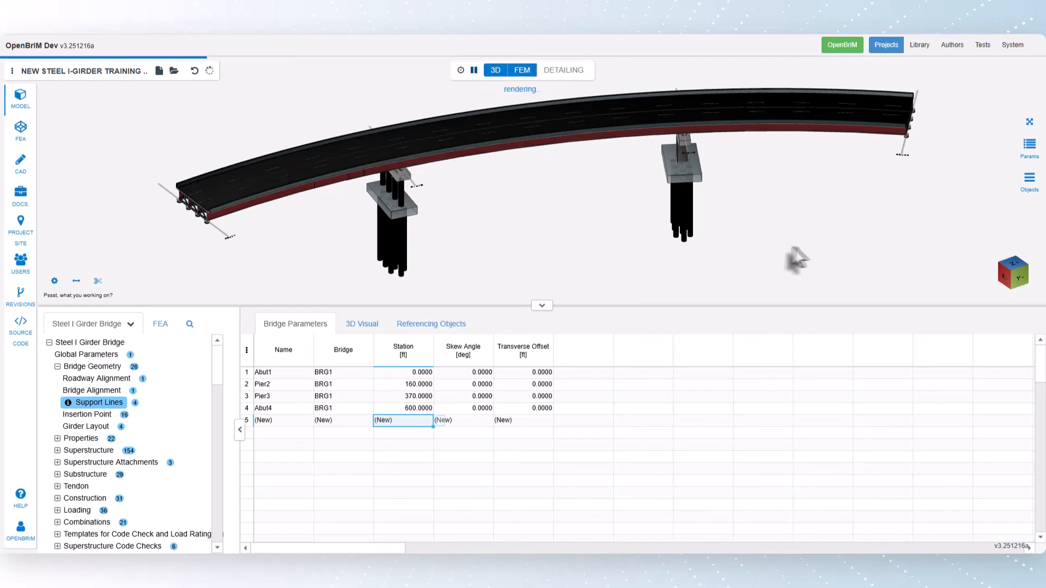
# Examine the Abut4 end of the bridge in the 3D model and in the finite element model.
pyautogui.moveTo(853, 240); pyautogui.dragTo(723, 275, button='middle')
pyautogui.scroll(3, 897, 135)
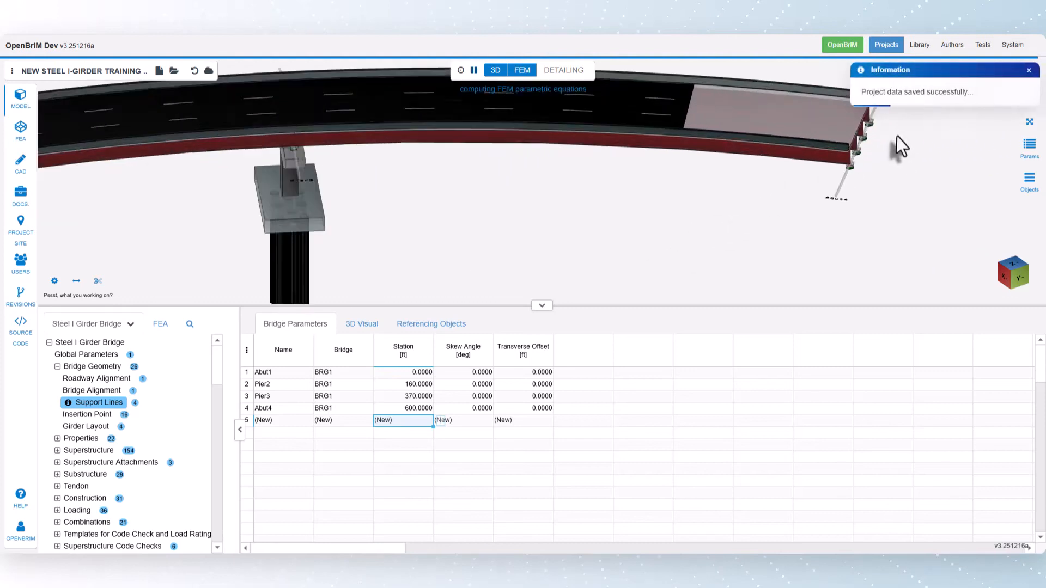
pyautogui.scroll(-5, 897, 138)
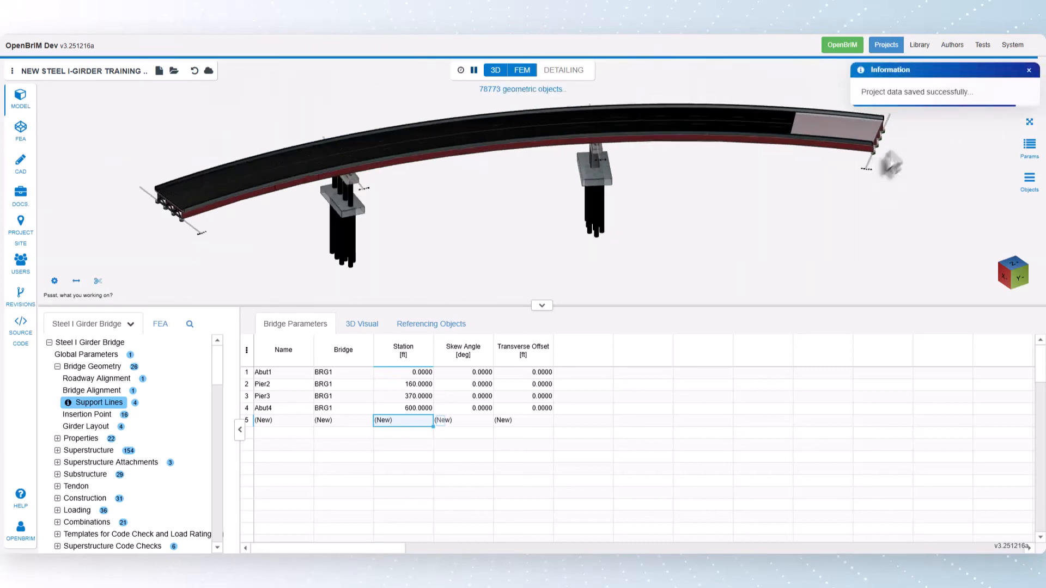
pyautogui.moveTo(840, 185); pyautogui.dragTo(839, 214, button='middle')
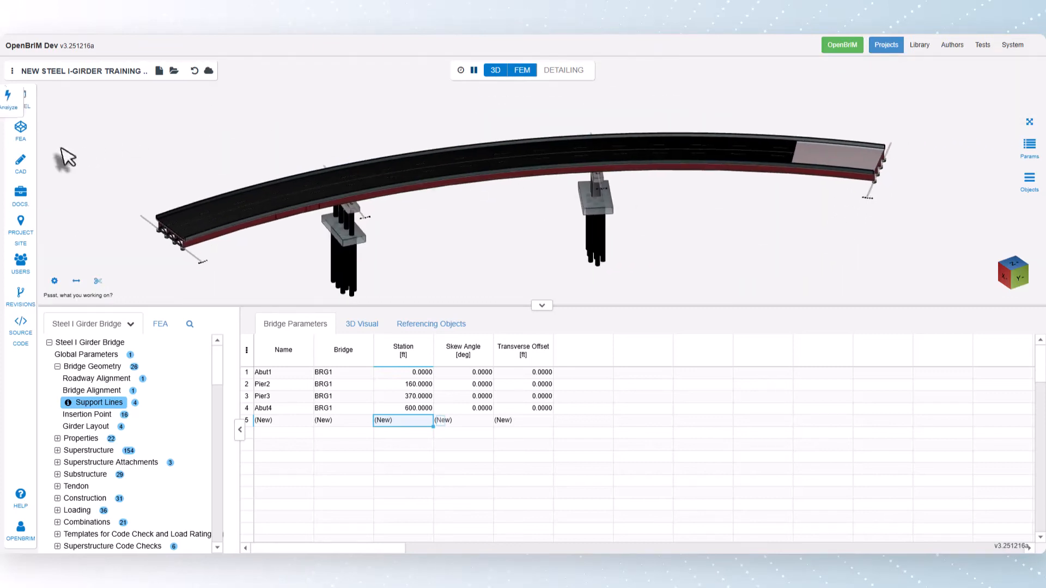
pyautogui.click(20, 130)
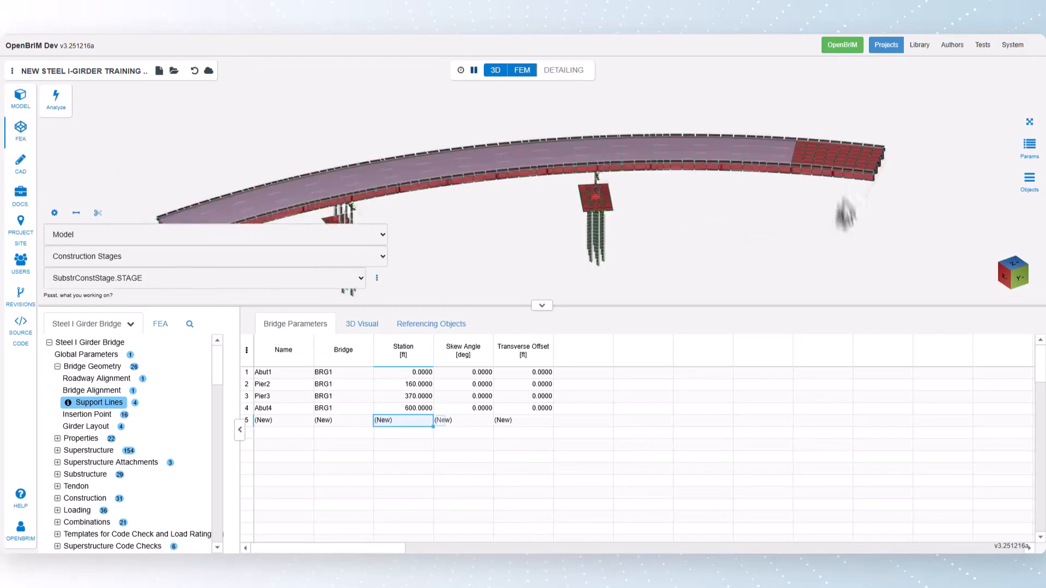
pyautogui.scroll(5, 898, 156)
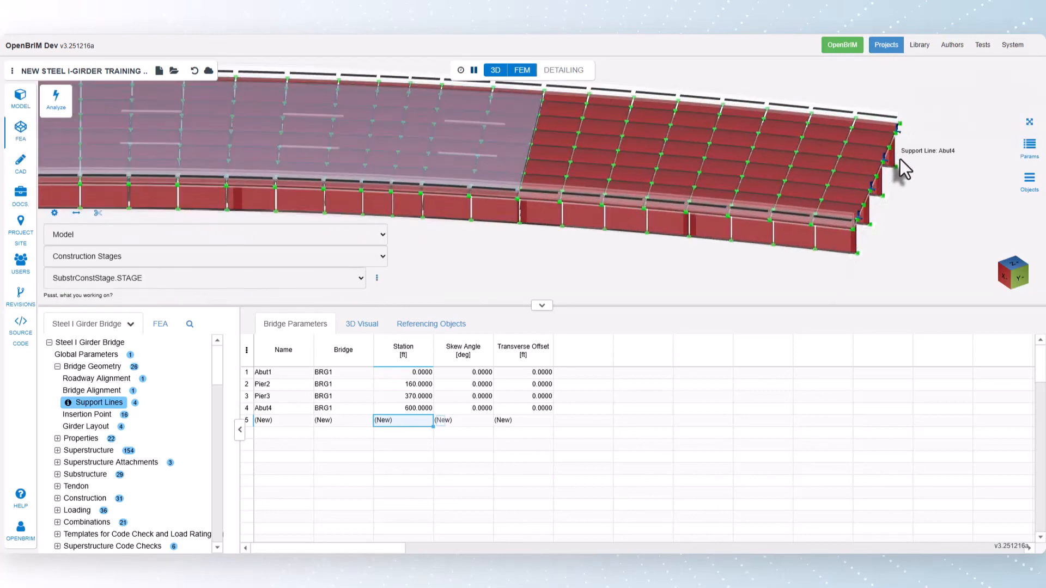
pyautogui.scroll(-8, 900, 159)
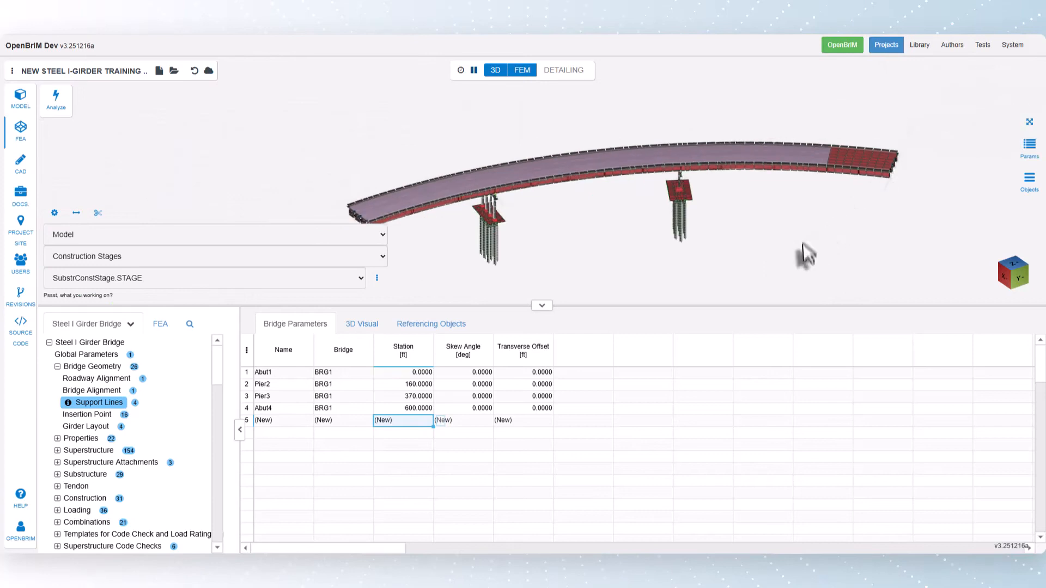
pyautogui.moveTo(803, 244); pyautogui.dragTo(816, 219, button='middle')
pyautogui.moveTo(795, 242); pyautogui.dragTo(804, 236)
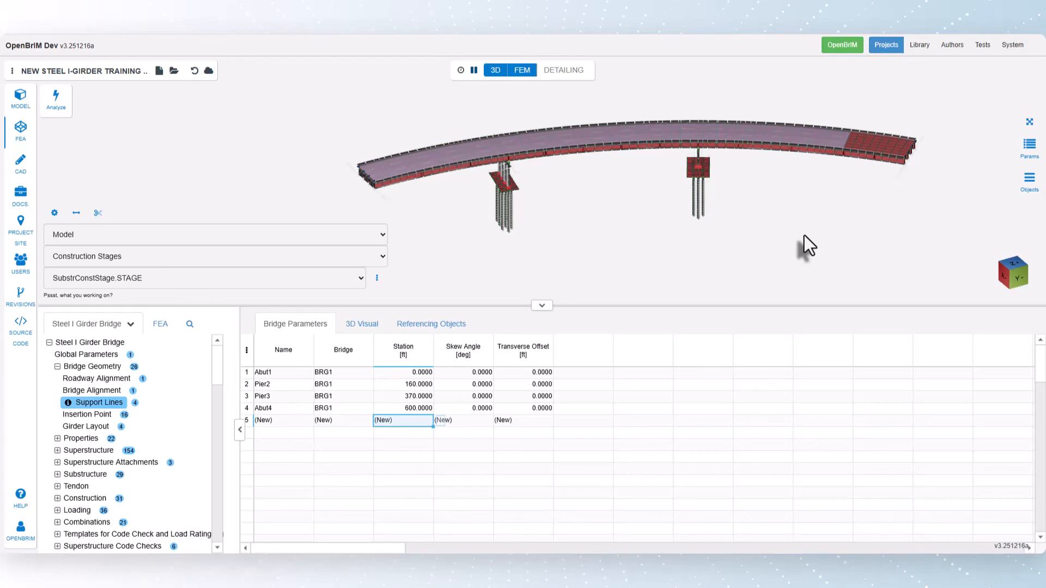
pyautogui.scroll(5, 917, 162)
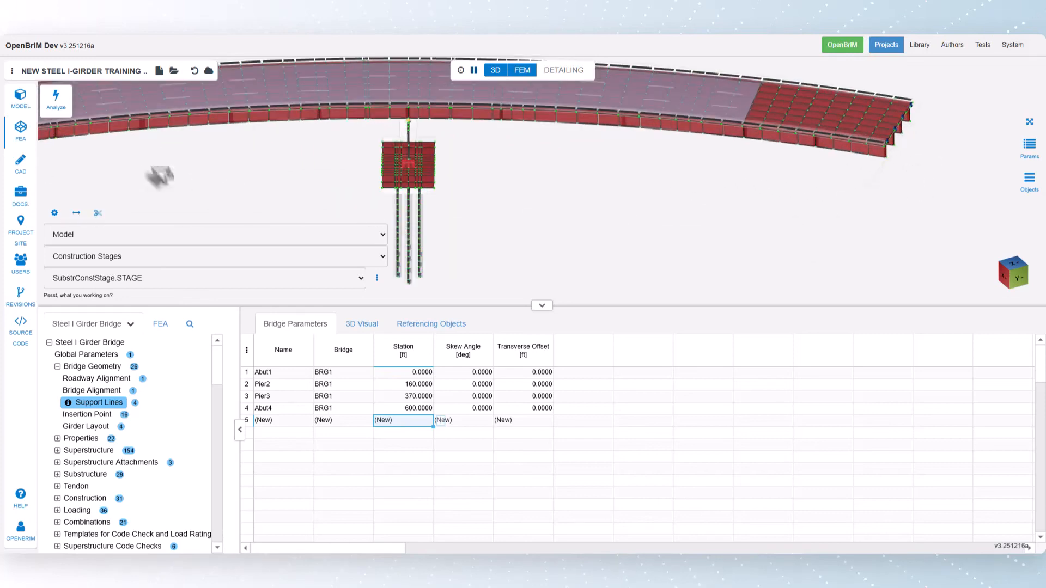
# Undo the Abut4 station change and return to the physical model with the whole bridge in view.
pyautogui.click(194, 72)
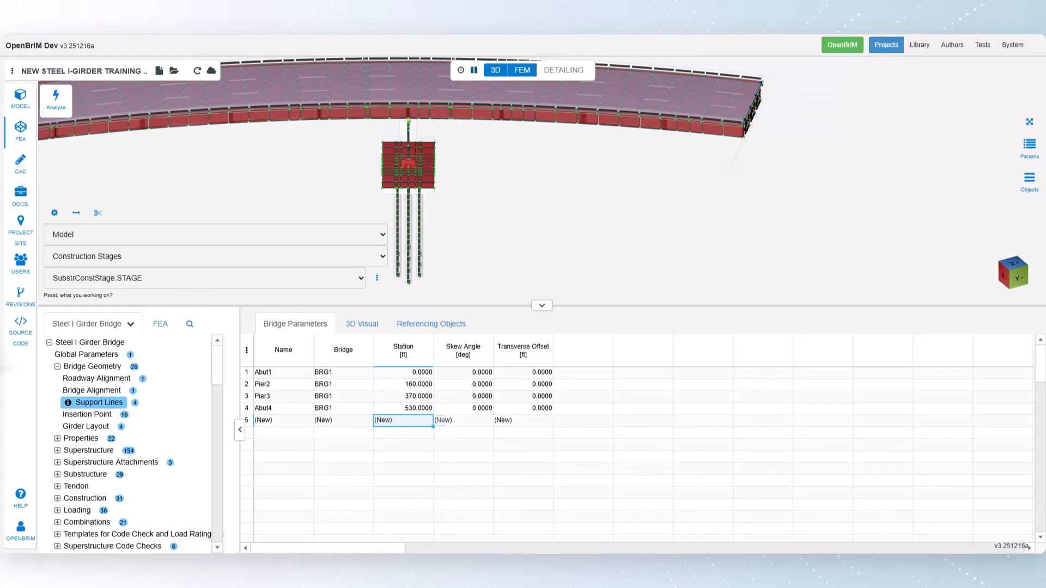
pyautogui.moveTo(627, 134); pyautogui.dragTo(597, 224, button='middle')
pyautogui.scroll(3, 723, 220)
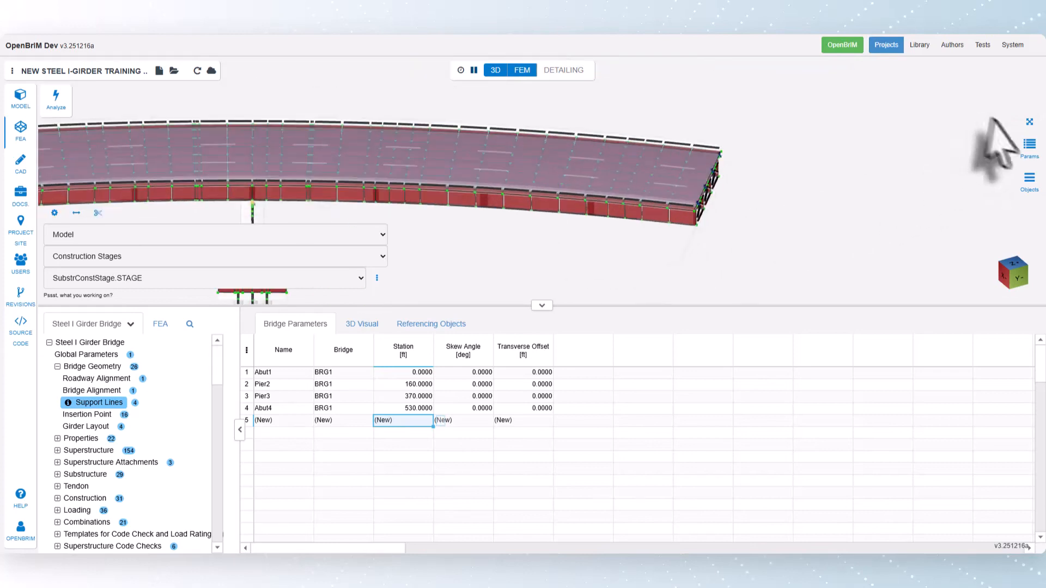
pyautogui.click(1029, 121)
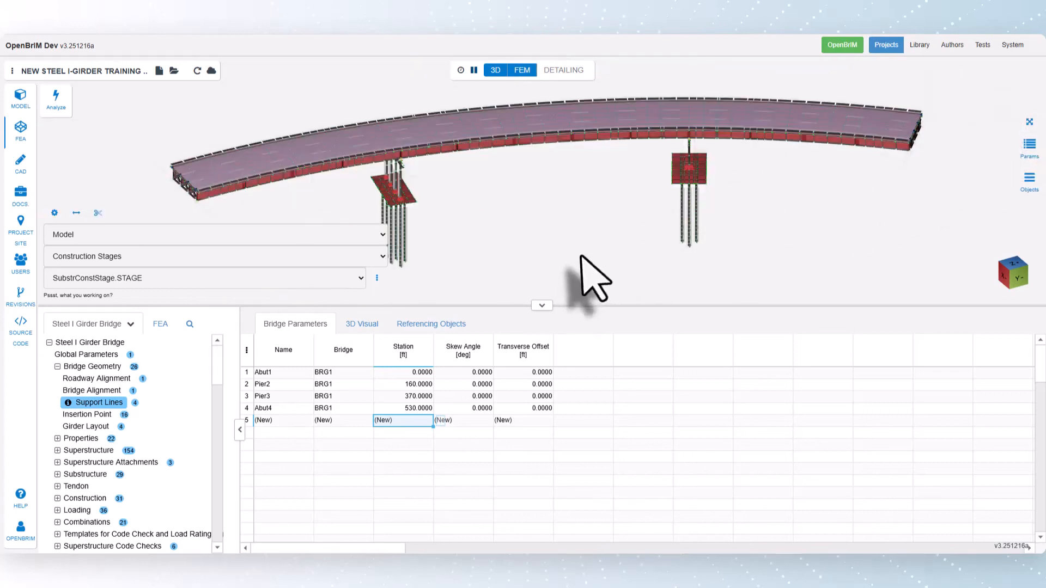
pyautogui.click(20, 97)
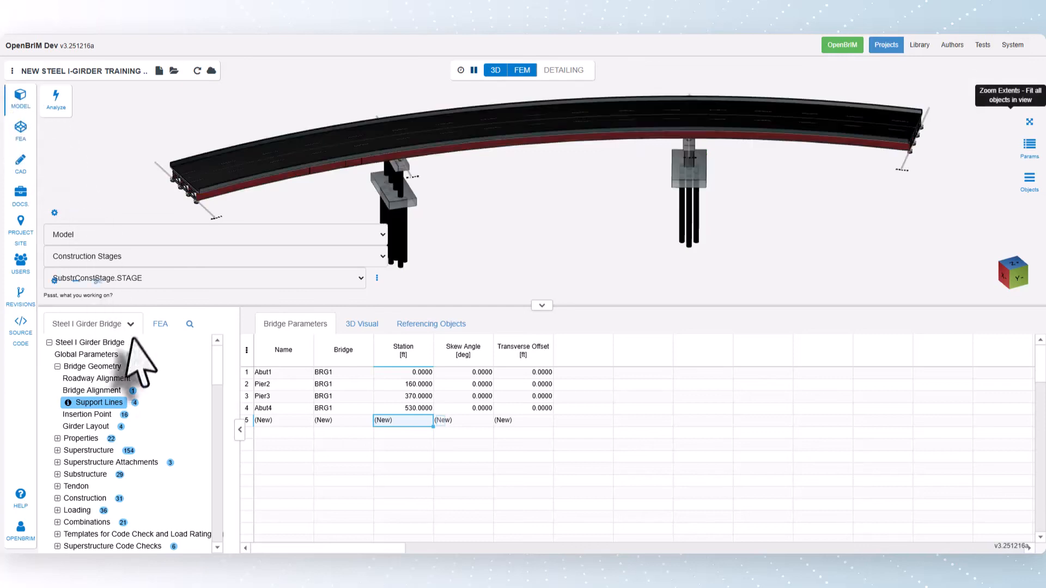
# Open the pier column parameter table within the substructure's pier objects.
pyautogui.click(82, 474)
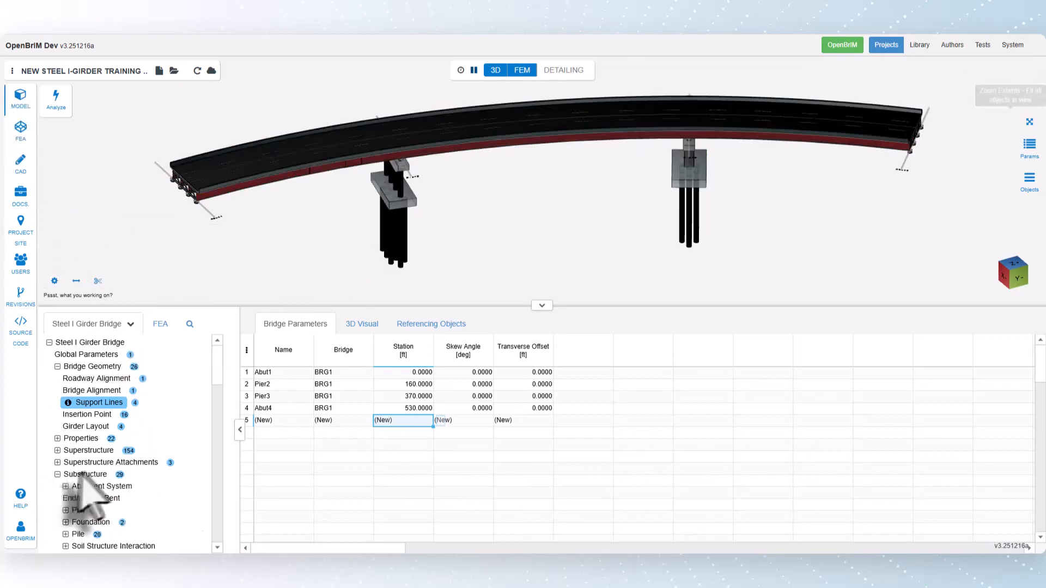
pyautogui.scroll(-1, 92, 469)
pyautogui.click(66, 474)
pyautogui.scroll(-1, 73, 475)
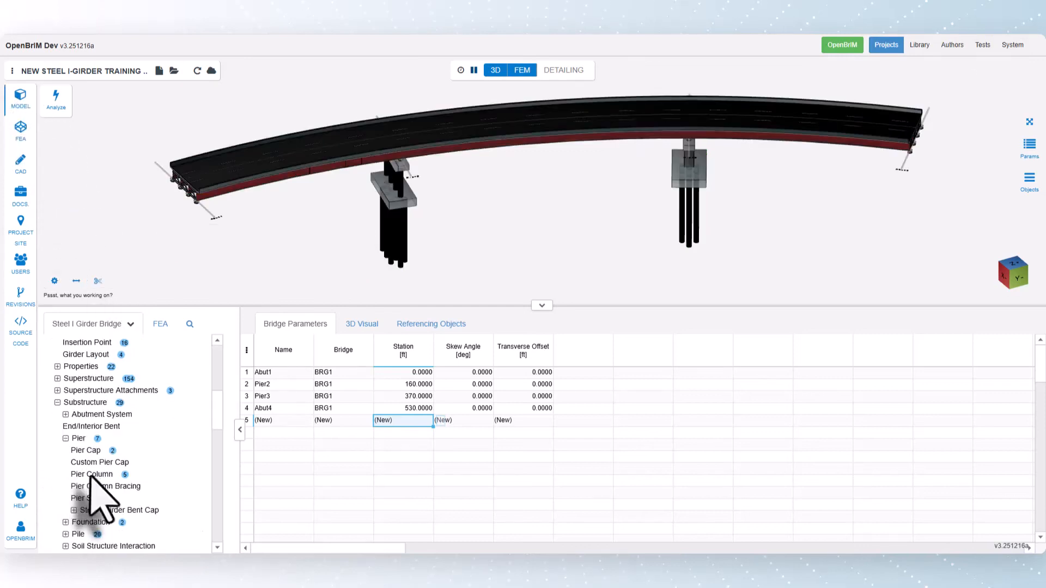
pyautogui.click(91, 474)
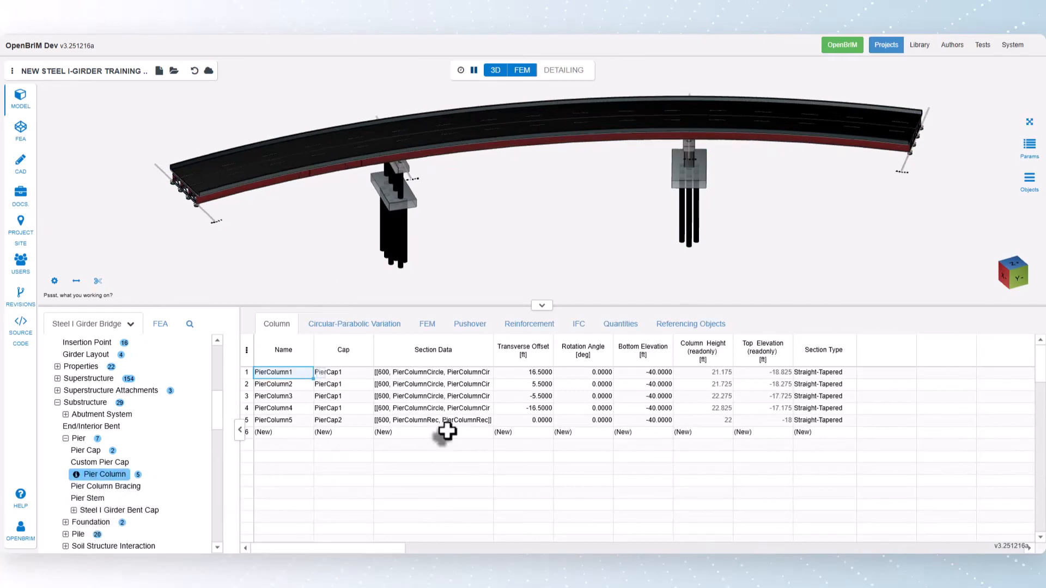
# Check which pier caps can be assigned to PierColumn1 and leave its cap selection as it is.
pyautogui.click(335, 373)
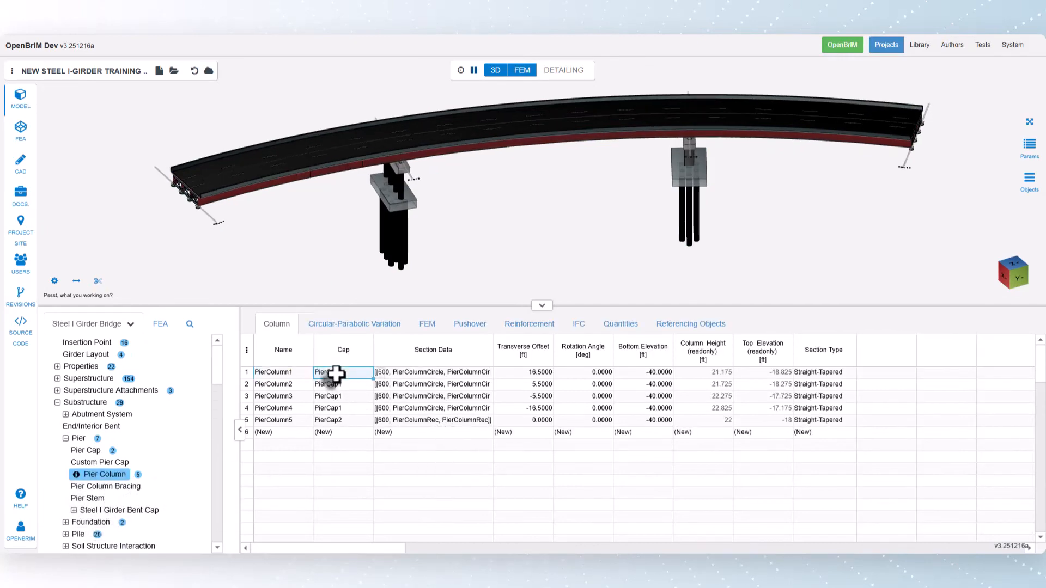
pyautogui.rightClick(335, 373)
pyautogui.doubleClick(335, 373)
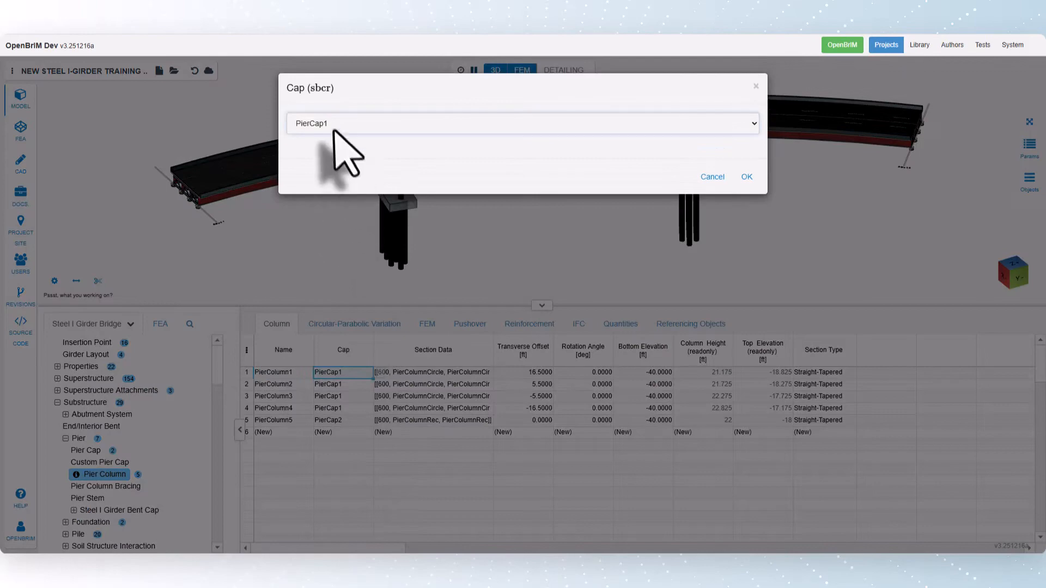
pyautogui.click(334, 130)
pyautogui.click(335, 130)
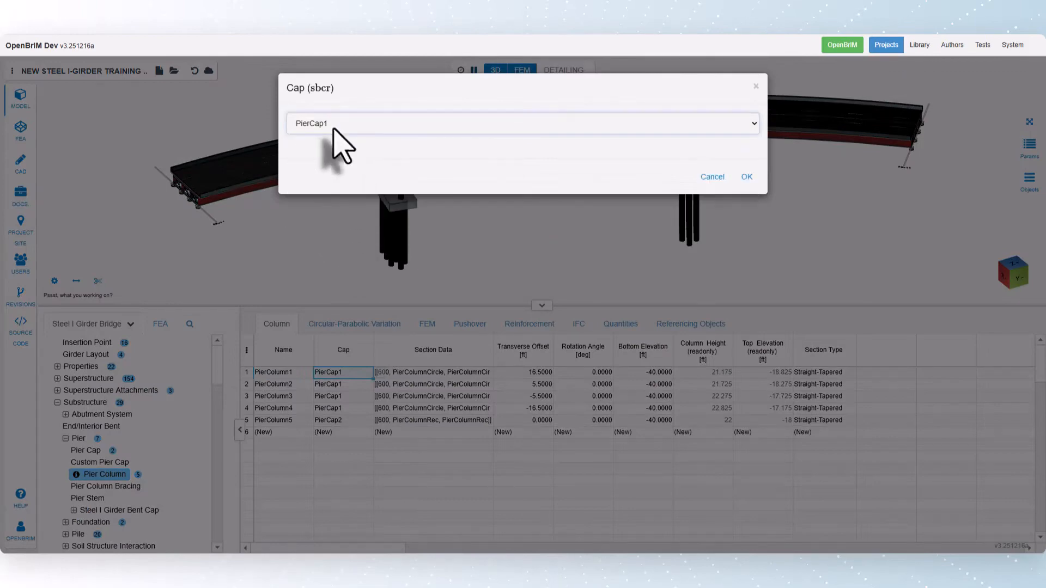
pyautogui.click(709, 179)
# Inspect PierColumn1's section data, including its section length and start and end sections, and return to the column table.
pyautogui.click(450, 372)
pyautogui.rightClick(451, 373)
pyautogui.click(511, 508)
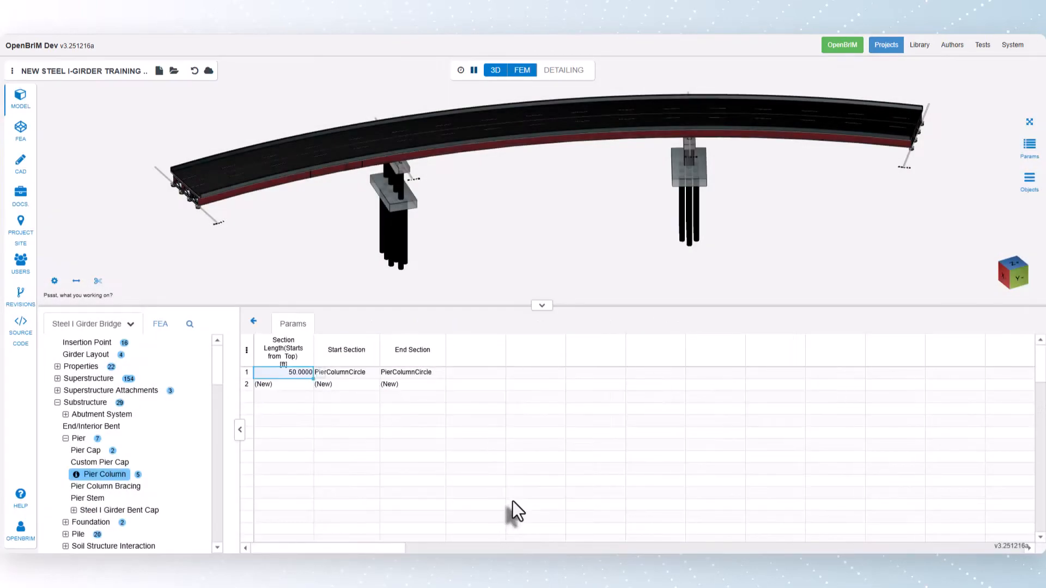
pyautogui.click(254, 321)
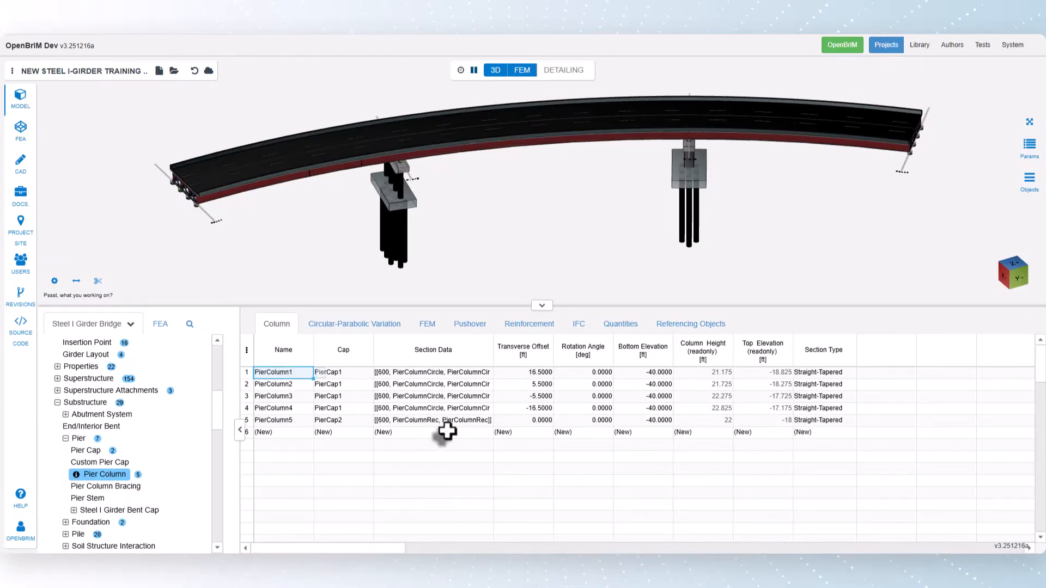
# Change both the start and end sections of PierColumn3 to PierColumnRec in its section data.
pyautogui.rightClick(455, 396)
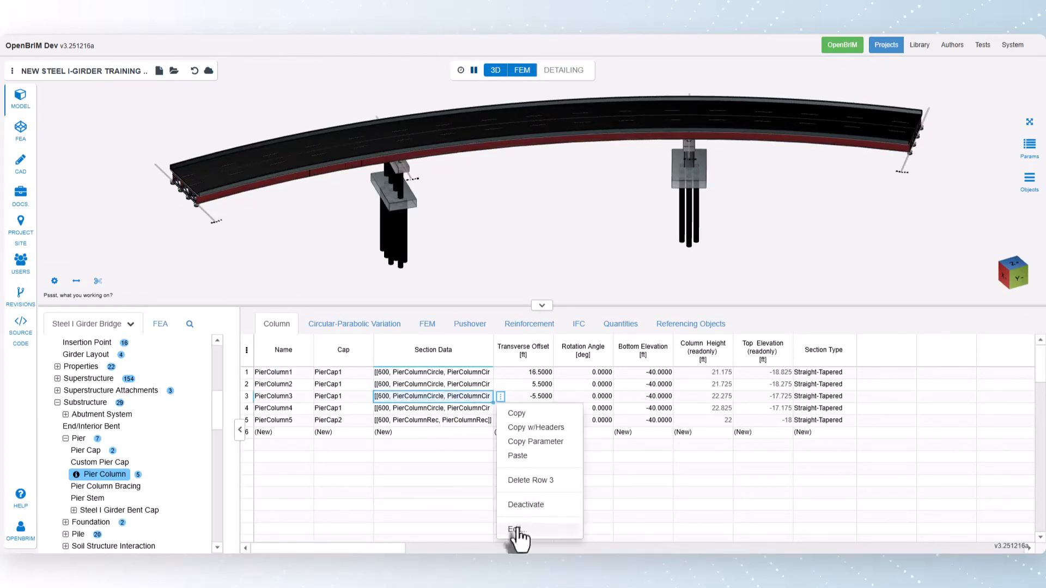
pyautogui.click(517, 529)
pyautogui.click(354, 373)
pyautogui.click(386, 373)
pyautogui.click(420, 472)
pyautogui.click(382, 124)
pyautogui.click(331, 180)
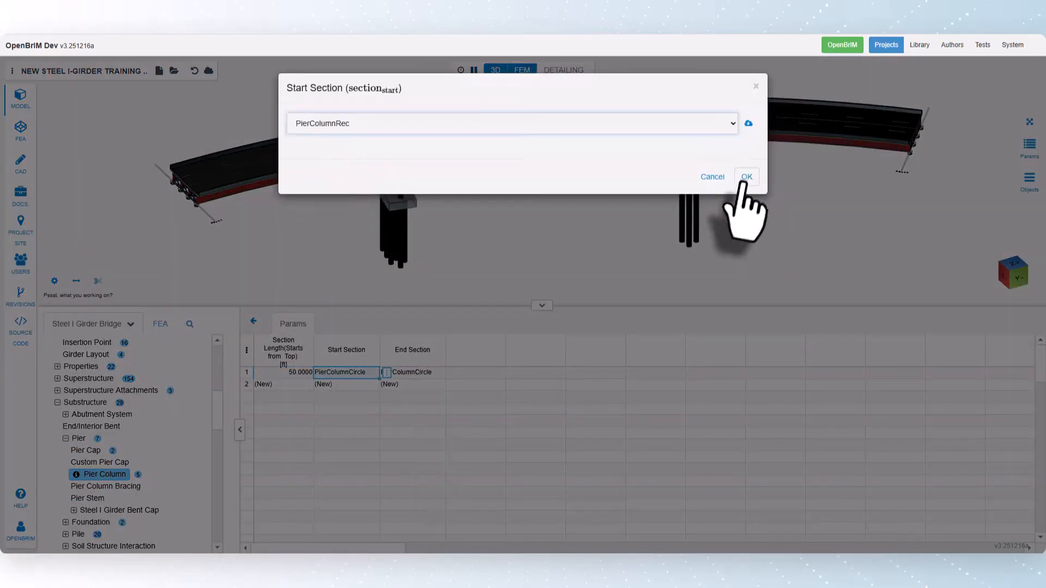
pyautogui.click(745, 178)
pyautogui.click(385, 376)
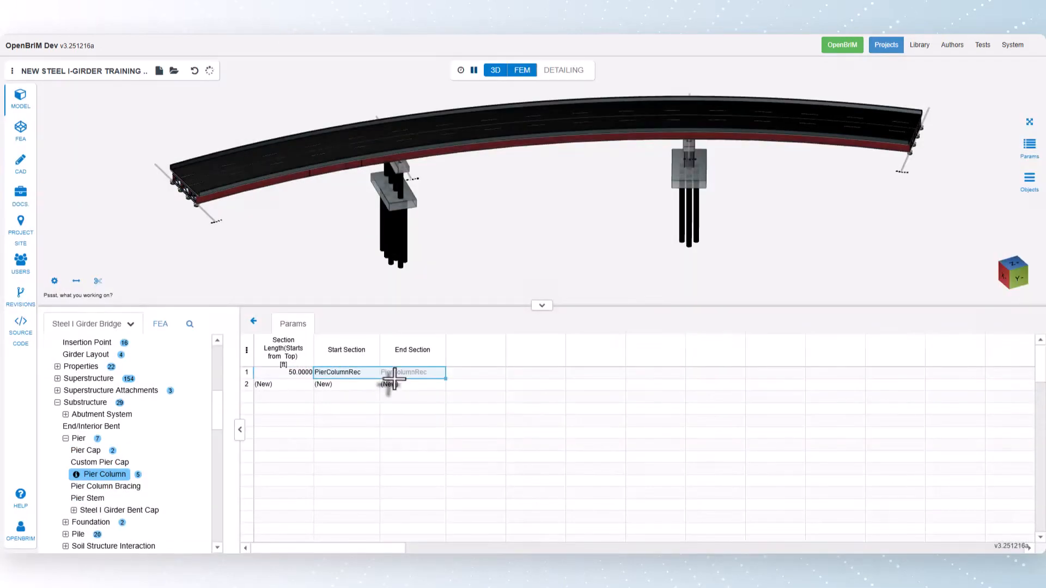
pyautogui.click(252, 321)
# Highlight PierColumn3 in the 3D model from its row in the column table.
pyautogui.click(283, 396)
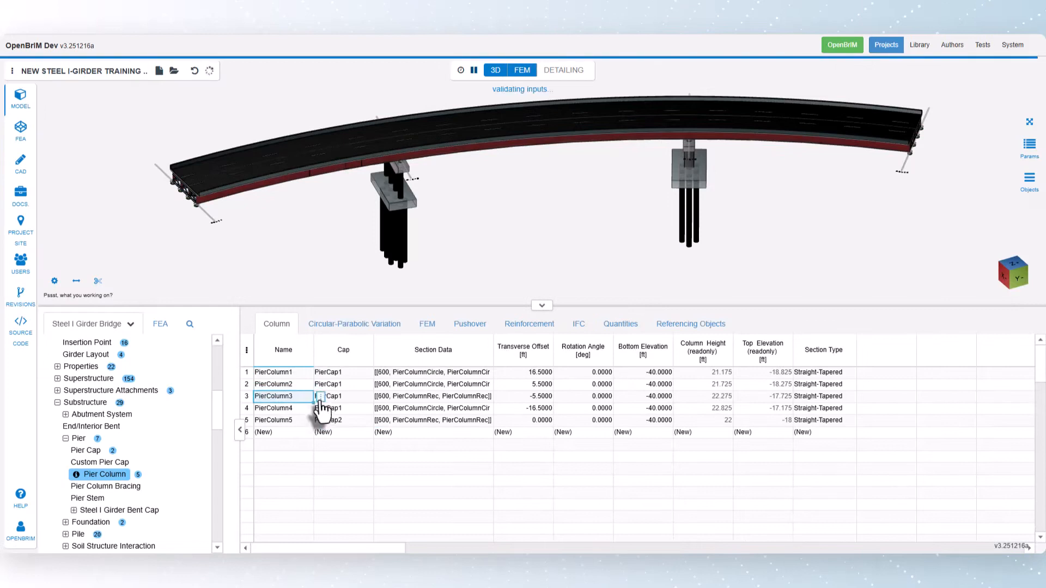
pyautogui.rightClick(310, 397)
pyautogui.click(350, 467)
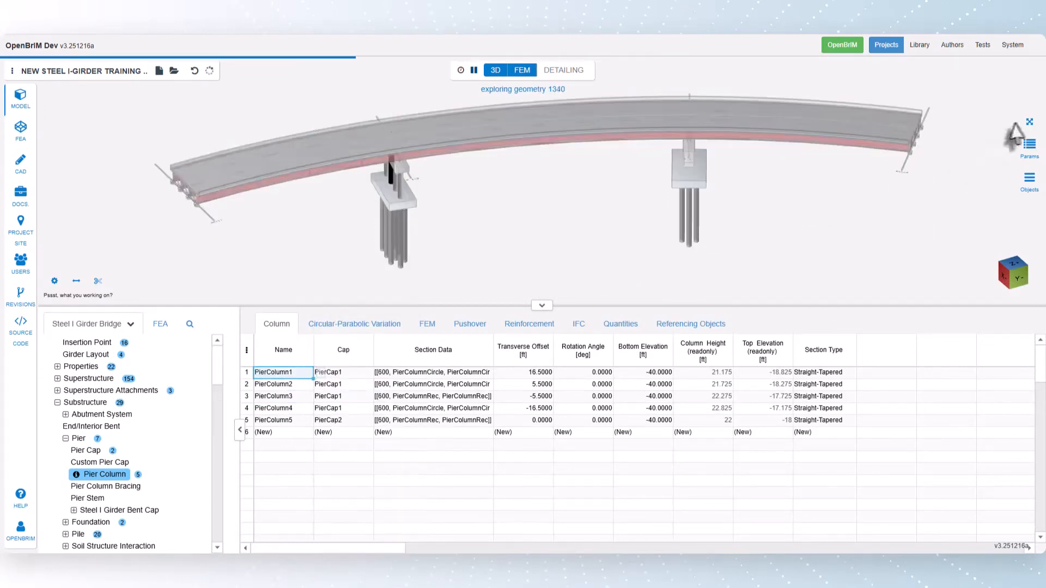
# Undo the PierColumnRec section assignments of PierColumn3 and PierColumn5.
pyautogui.click(1026, 126)
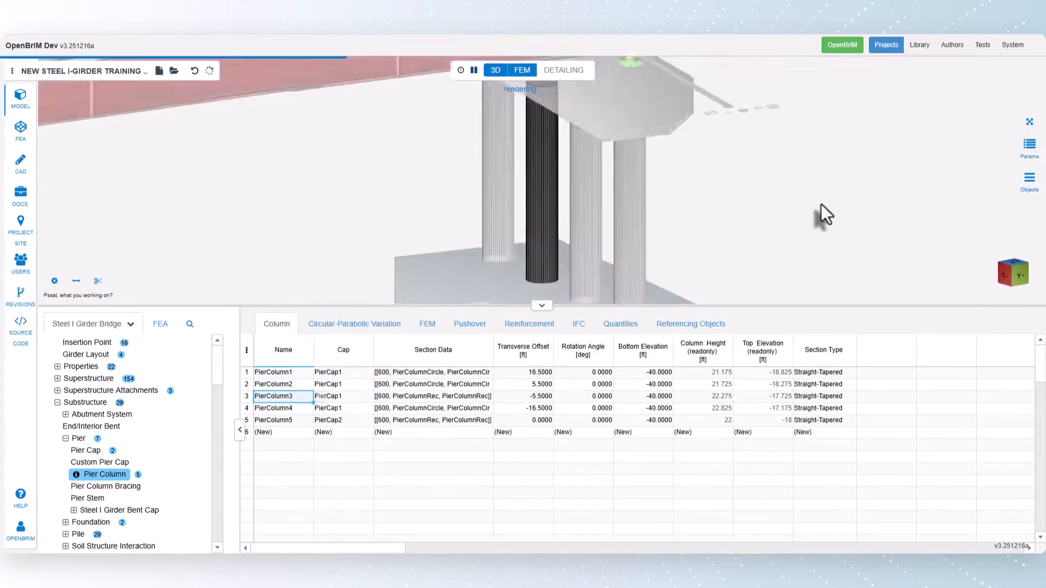
pyautogui.click(1029, 122)
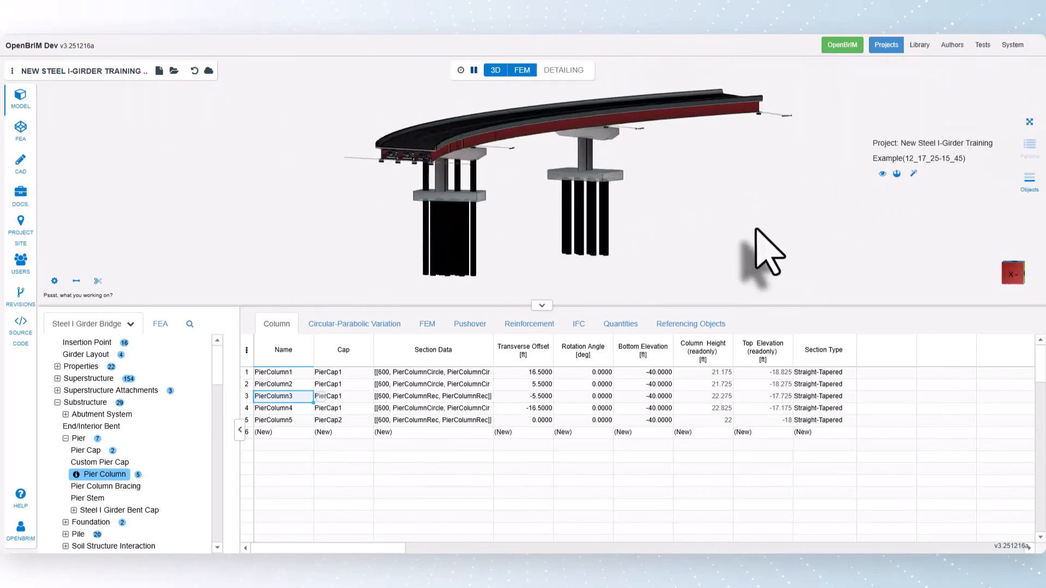
pyautogui.click(194, 71)
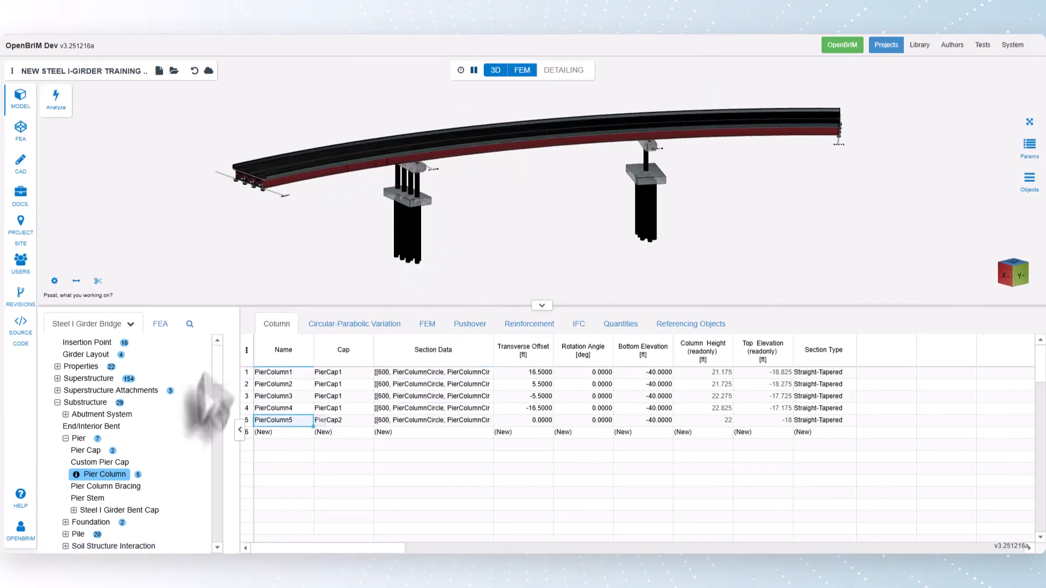
# Set the skew angle of the Pier3 support line to 30 degrees.
pyautogui.scroll(3, 112, 439)
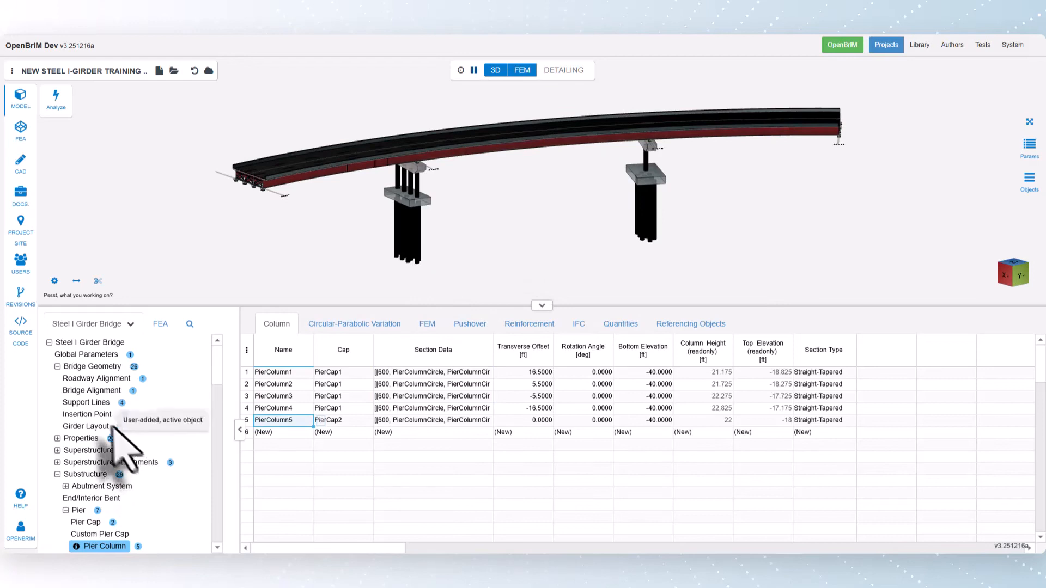
pyautogui.click(88, 403)
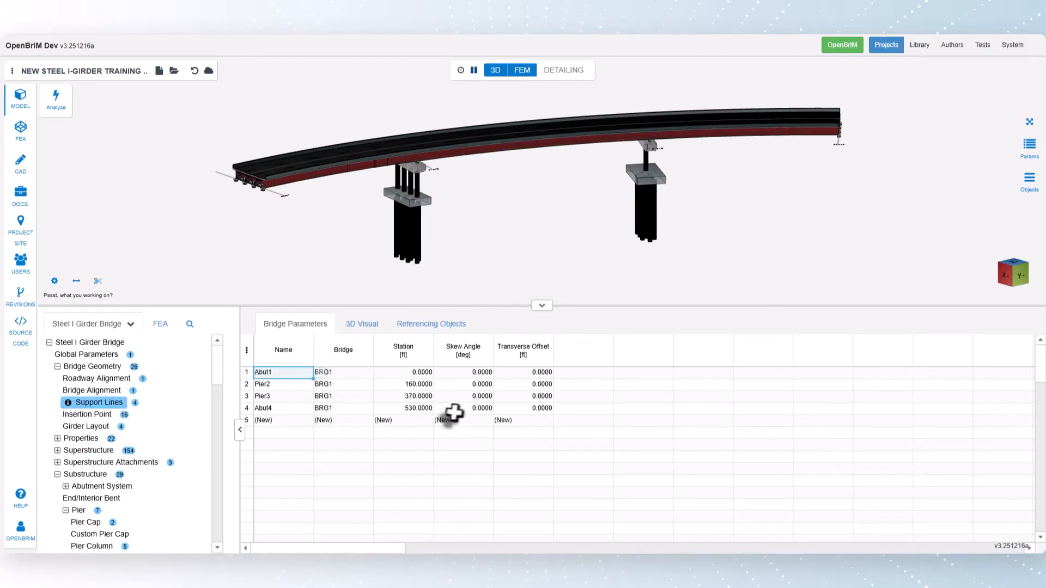
pyautogui.click(474, 397)
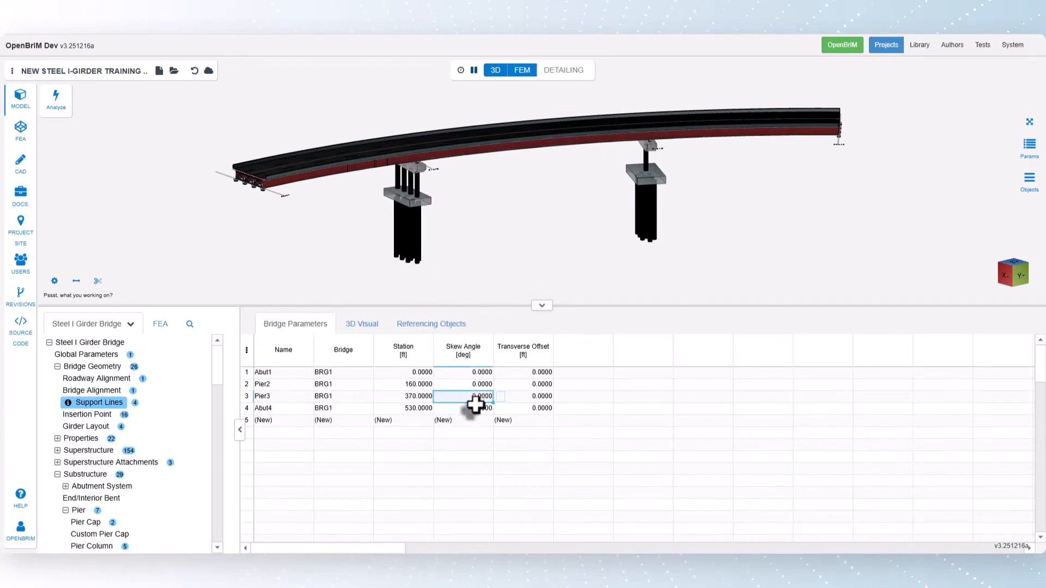
pyautogui.press('Return')
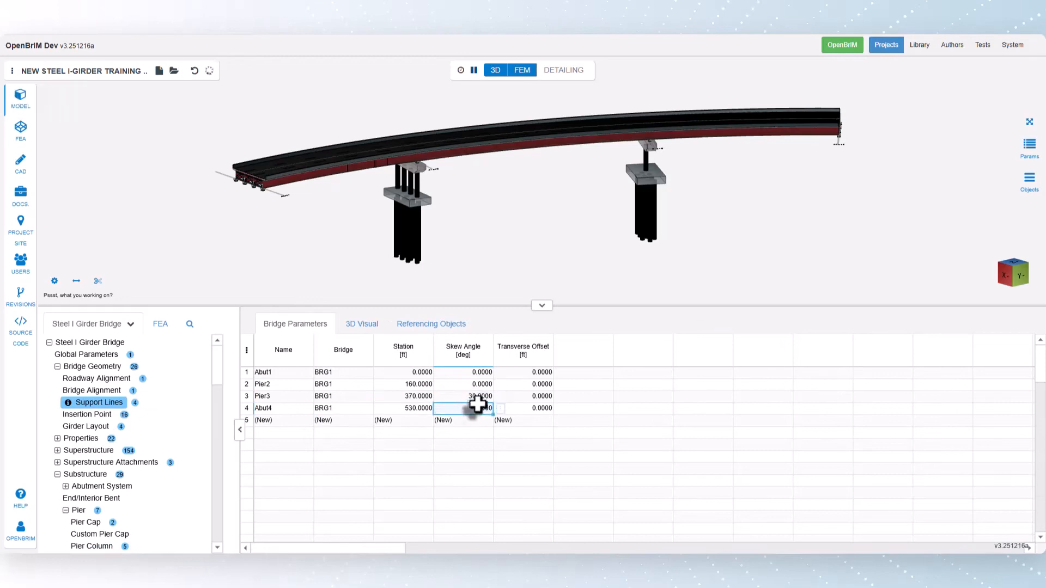
# Copy Pier3's skew angle as a parameter and paste it into the skew angle of CFKT30_3 in the Cross-frame K Top table.
pyautogui.click(475, 398)
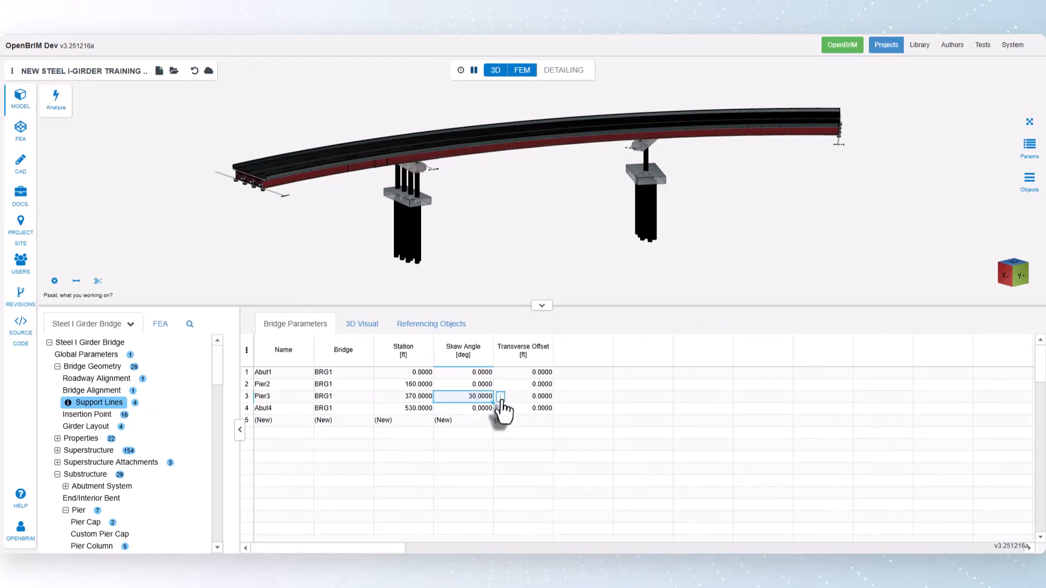
pyautogui.click(501, 397)
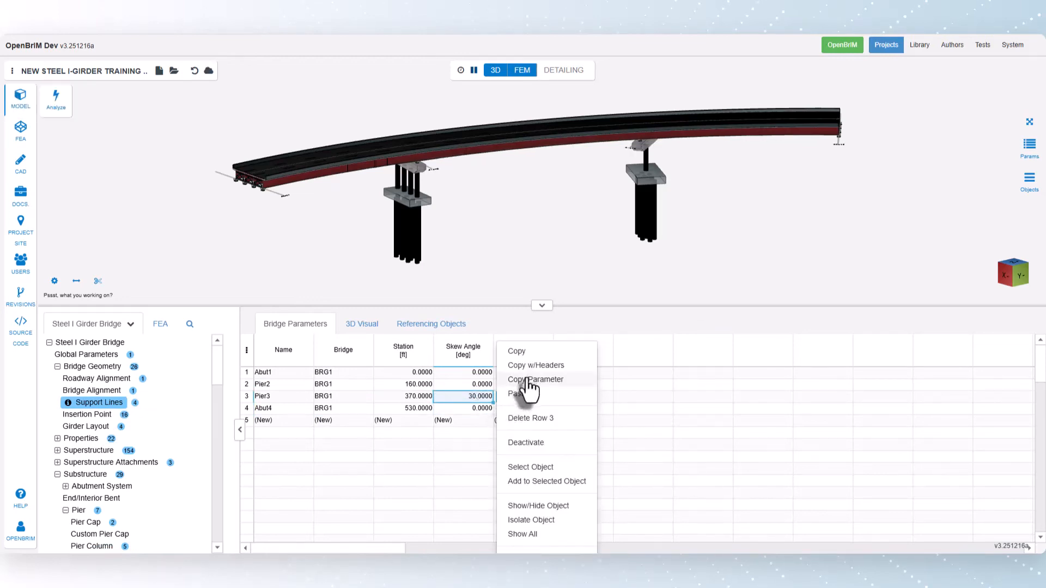
pyautogui.click(528, 380)
pyautogui.scroll(-3, 71, 479)
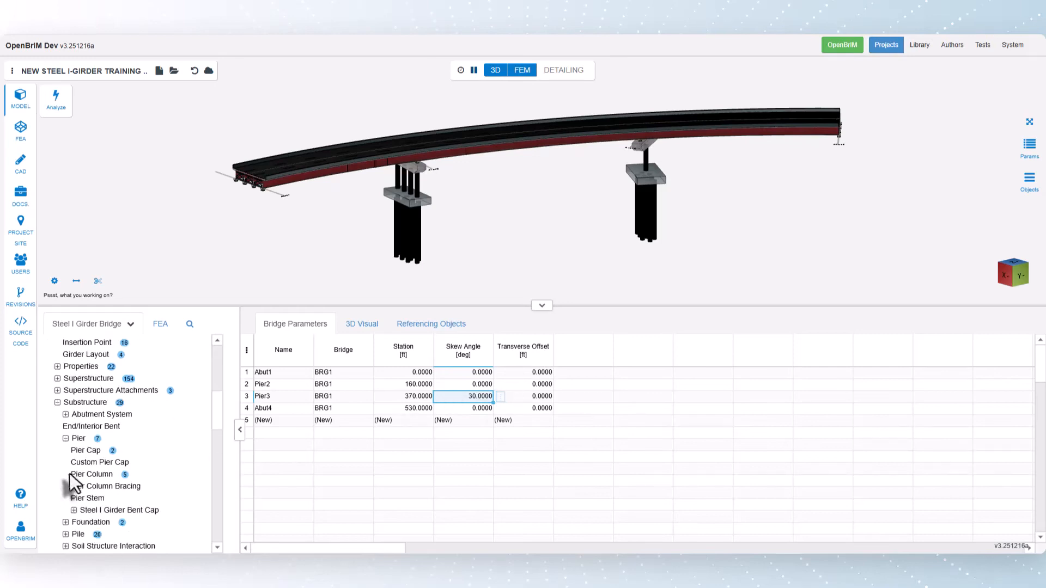
pyautogui.click(57, 378)
pyautogui.click(66, 438)
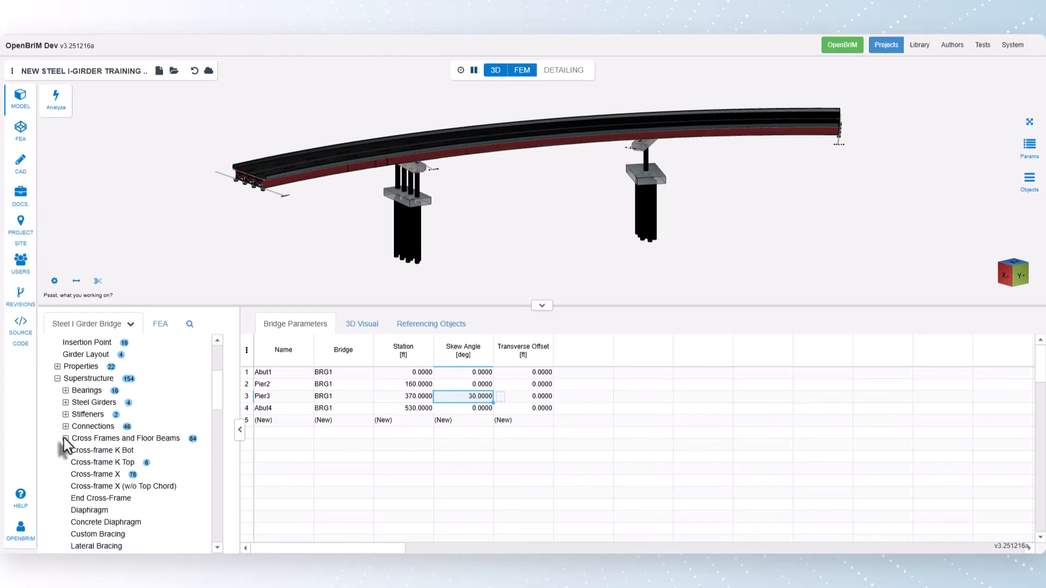
pyautogui.click(89, 463)
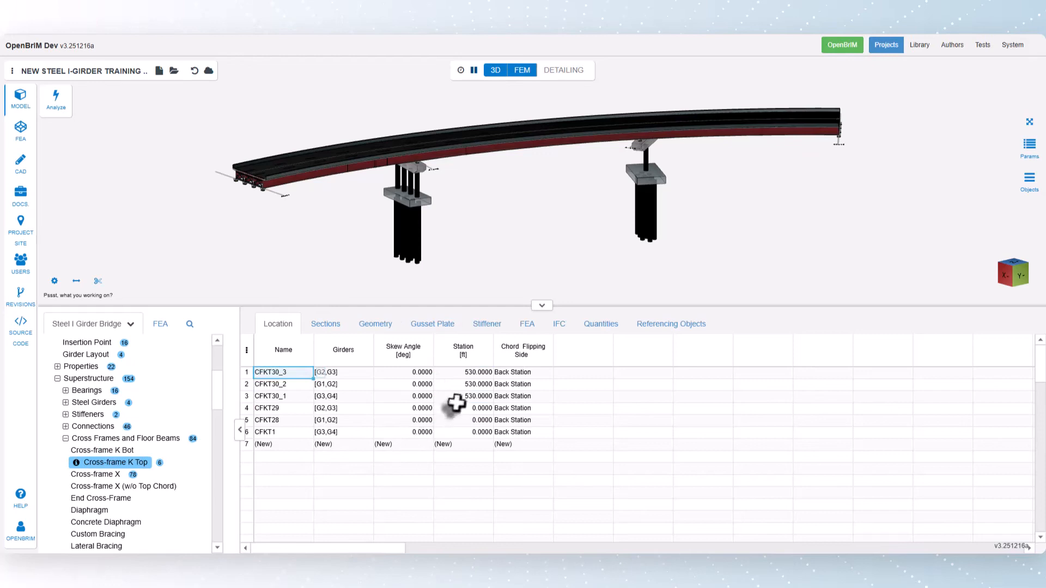
pyautogui.click(420, 374)
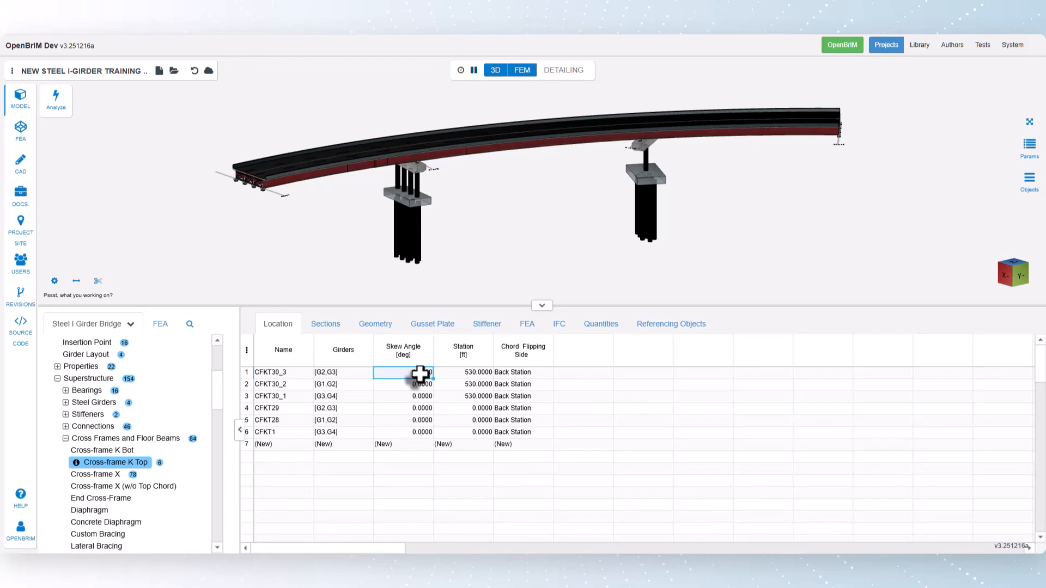
pyautogui.click(440, 374)
pyautogui.click(455, 378)
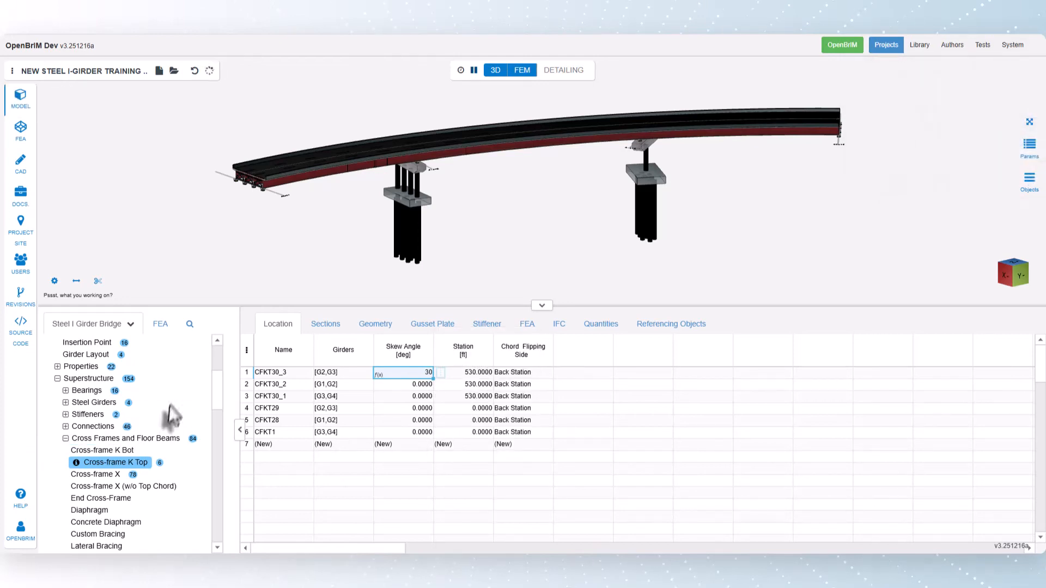
# Change the skew angle of the Pier3 support line to 22 degrees.
pyautogui.scroll(3, 98, 435)
pyautogui.click(93, 403)
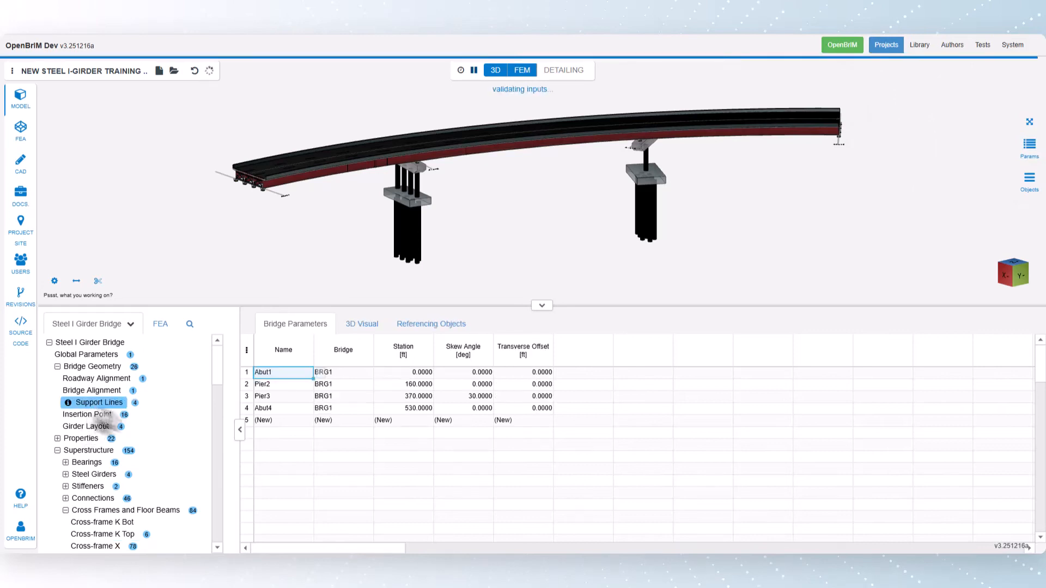
pyautogui.click(467, 396)
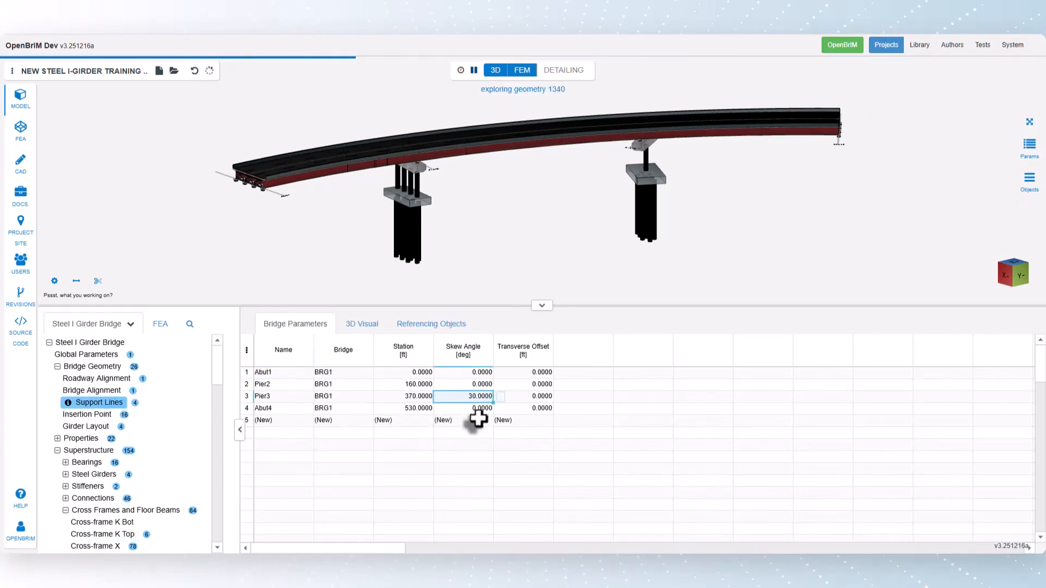
pyautogui.write('22')
pyautogui.press('Return')
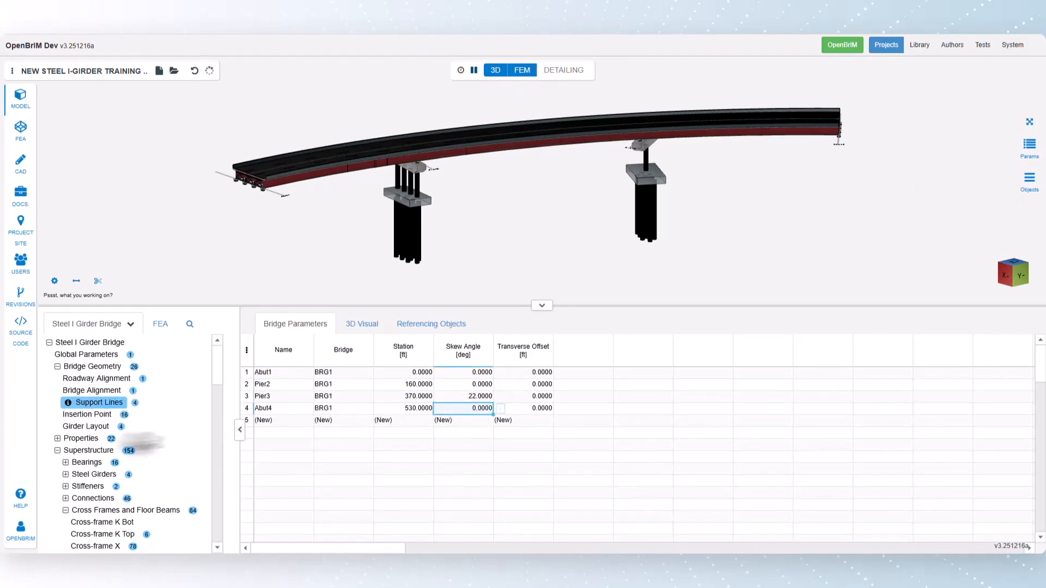
# Check the linked skew angle of CFKT30_3 in the Cross-frame K Top table.
pyautogui.scroll(-1, 107, 440)
pyautogui.scroll(-1, 109, 444)
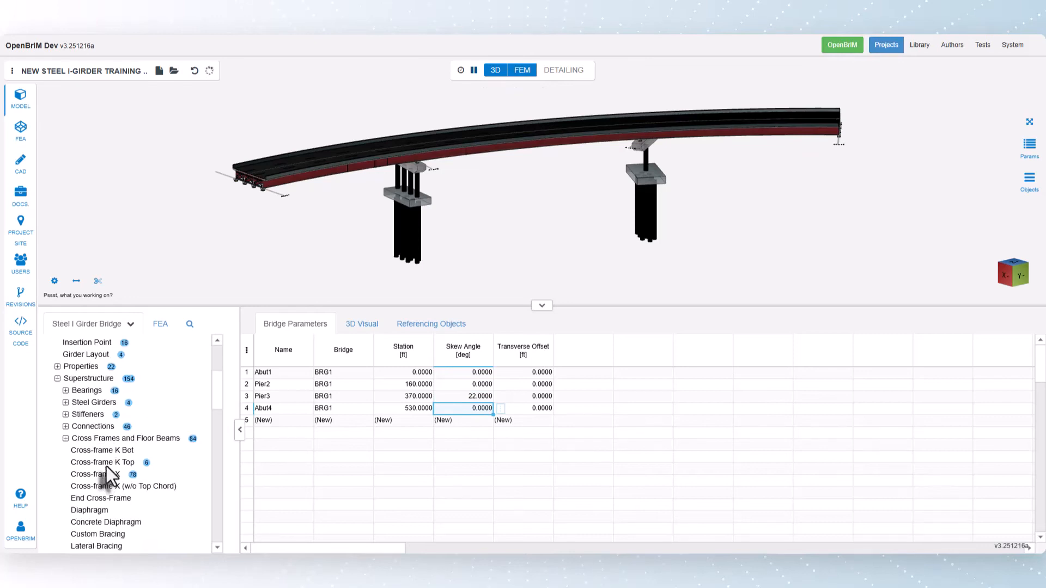
pyautogui.click(109, 463)
pyautogui.doubleClick(414, 373)
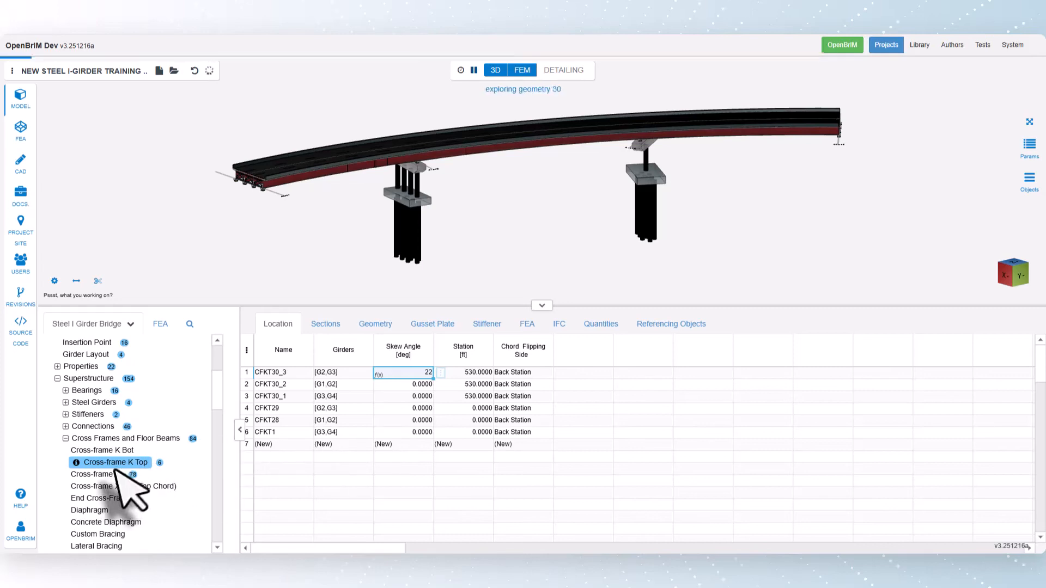
# Set the Pier3 support line's skew angle to 0 degrees and check the linked skew angle of cross-frame CFKT30_3.
pyautogui.scroll(3, 117, 484)
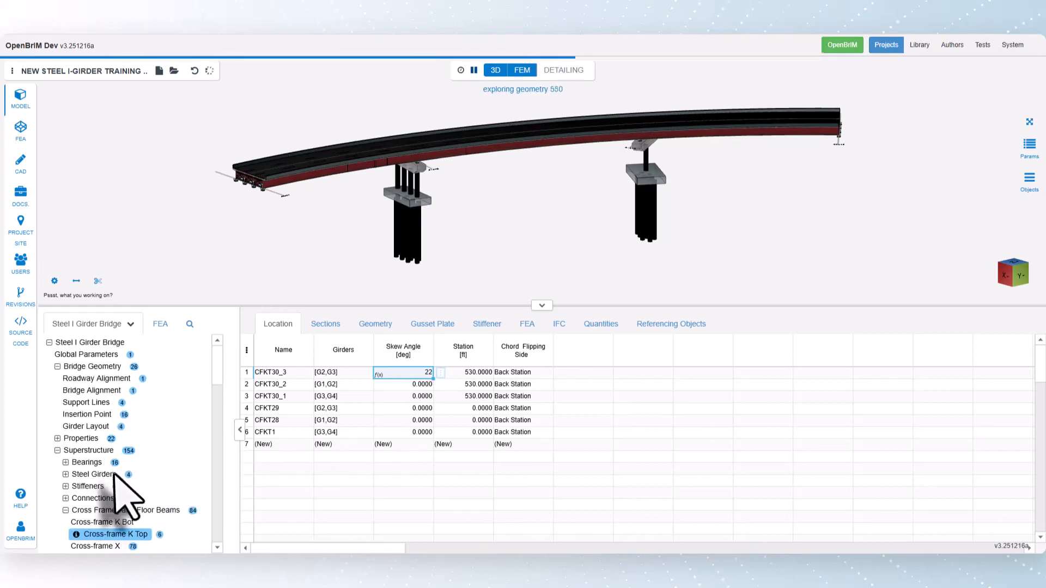
pyautogui.click(86, 402)
pyautogui.click(464, 397)
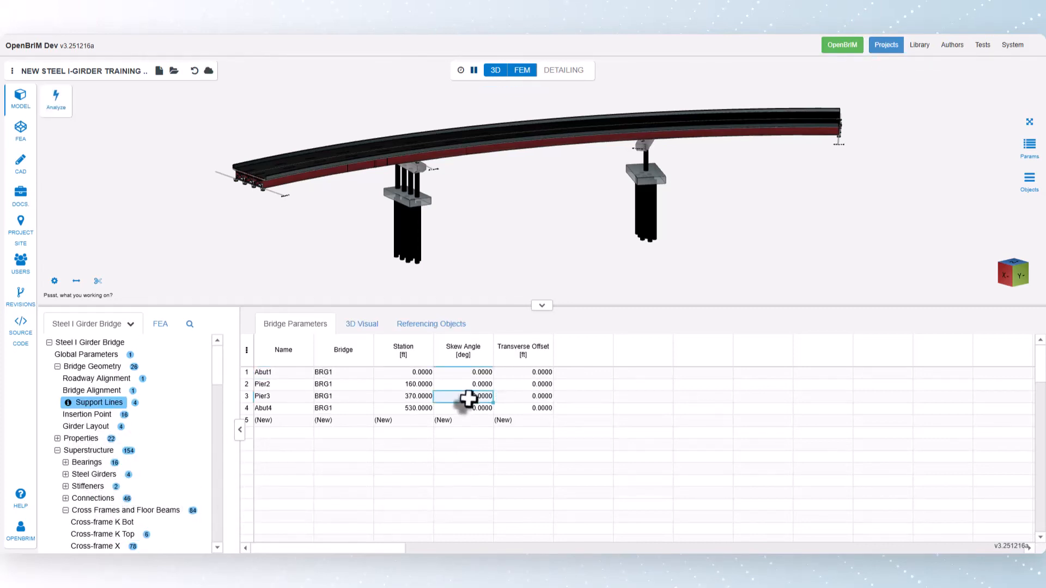
pyautogui.press('Return')
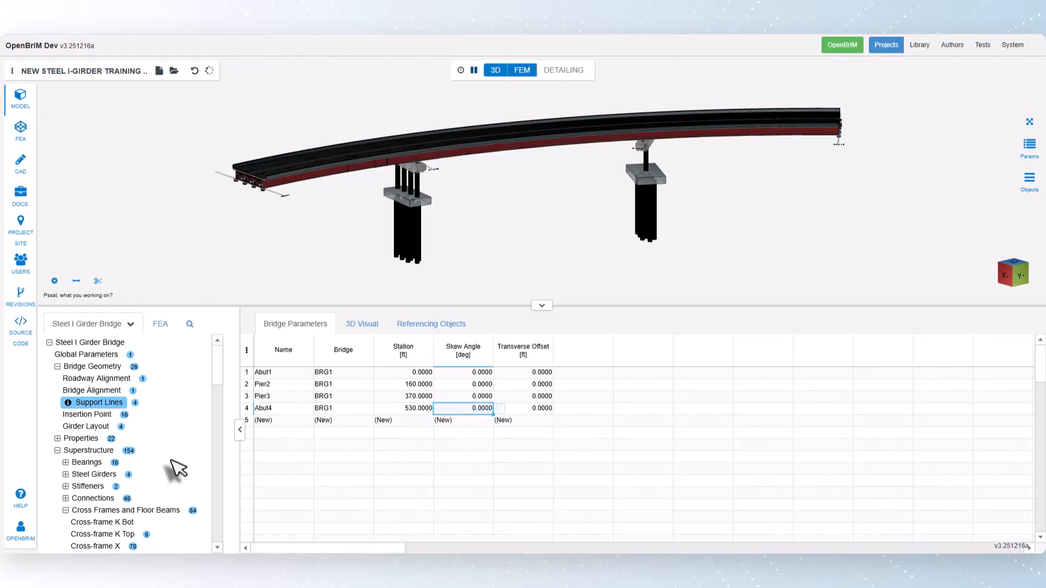
pyautogui.click(105, 534)
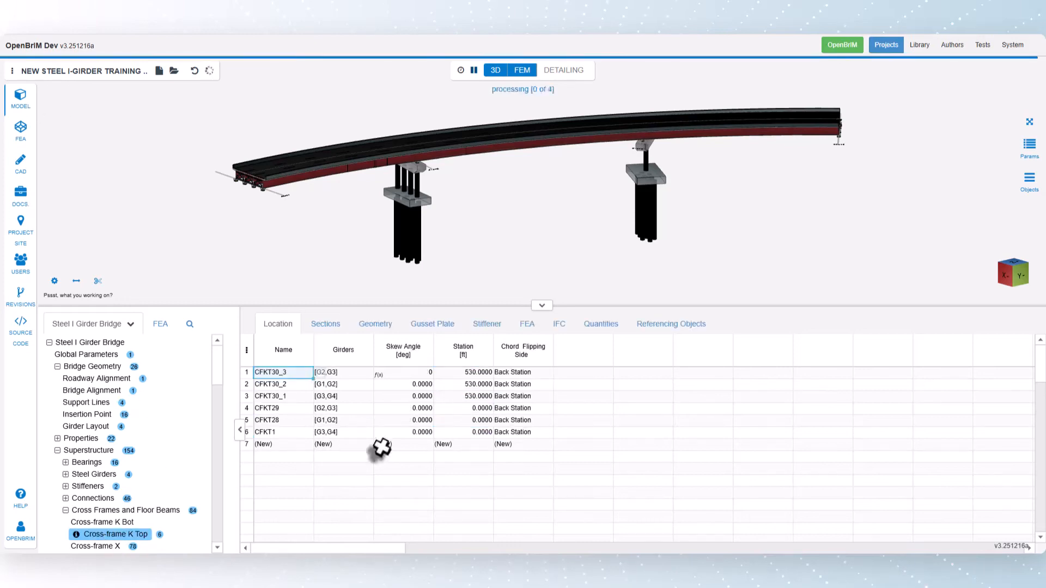
pyautogui.click(416, 373)
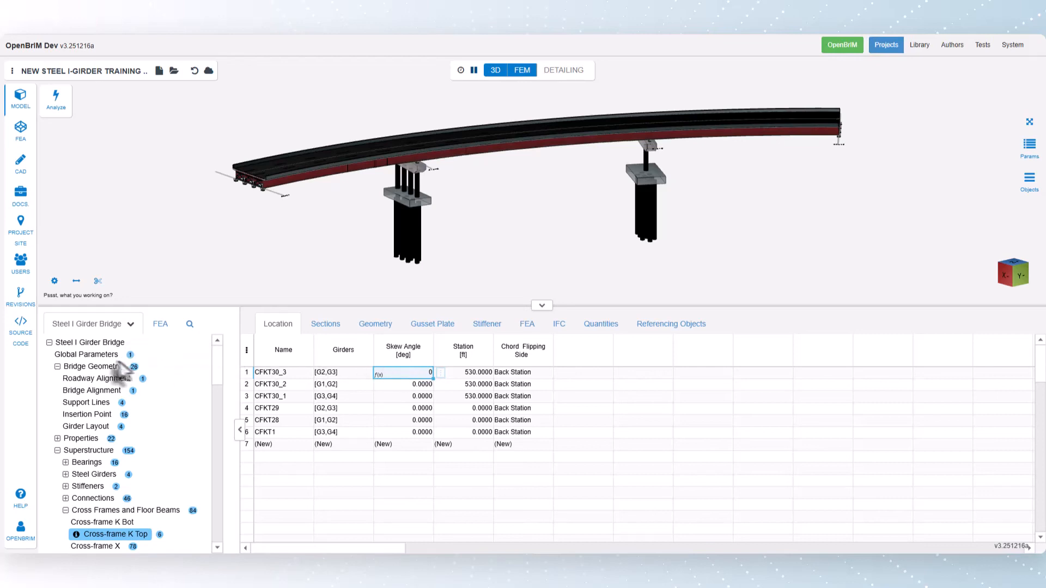
# Add a global length parameter named cfSpacing with a value of 20 ft.
pyautogui.click(97, 357)
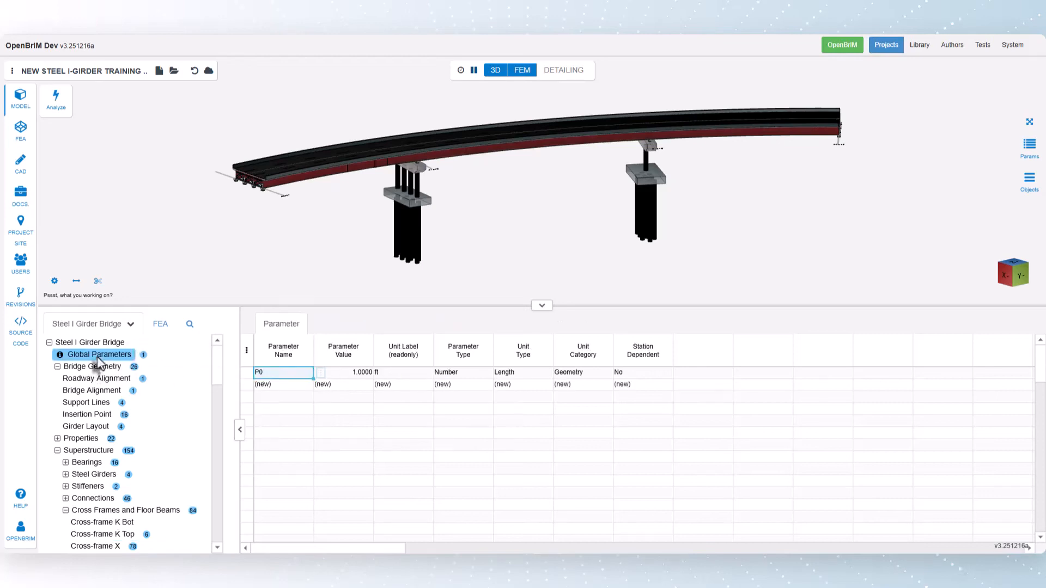
pyautogui.click(283, 385)
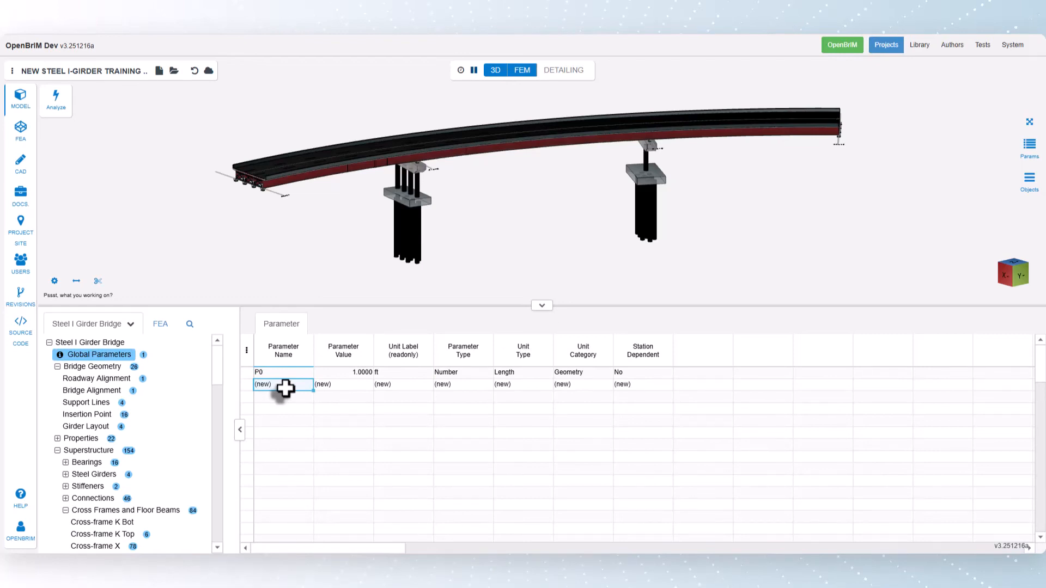
pyautogui.hotkey('ctrl', 'v')
pyautogui.click(343, 385)
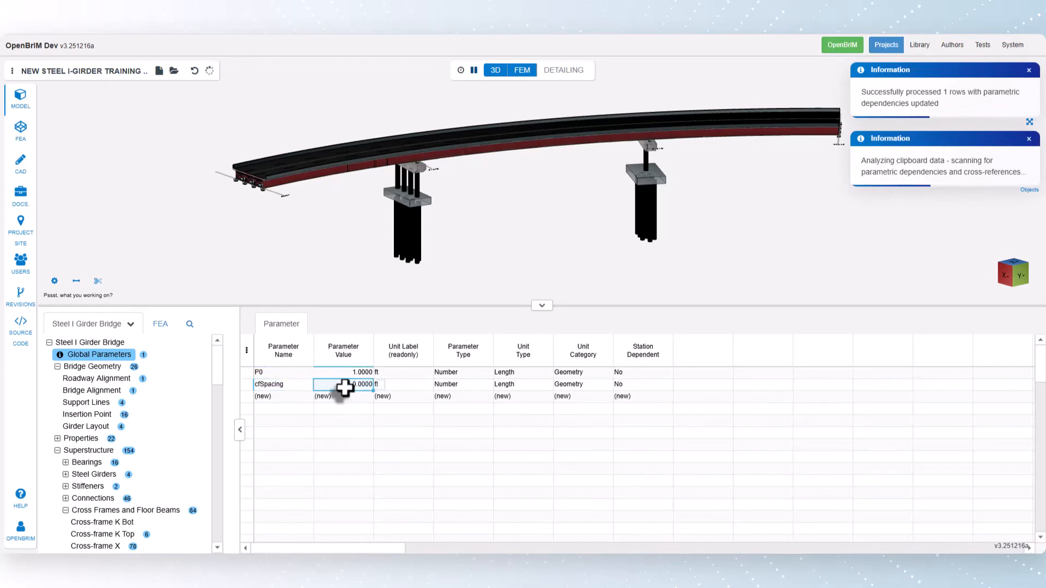
pyautogui.press('Return')
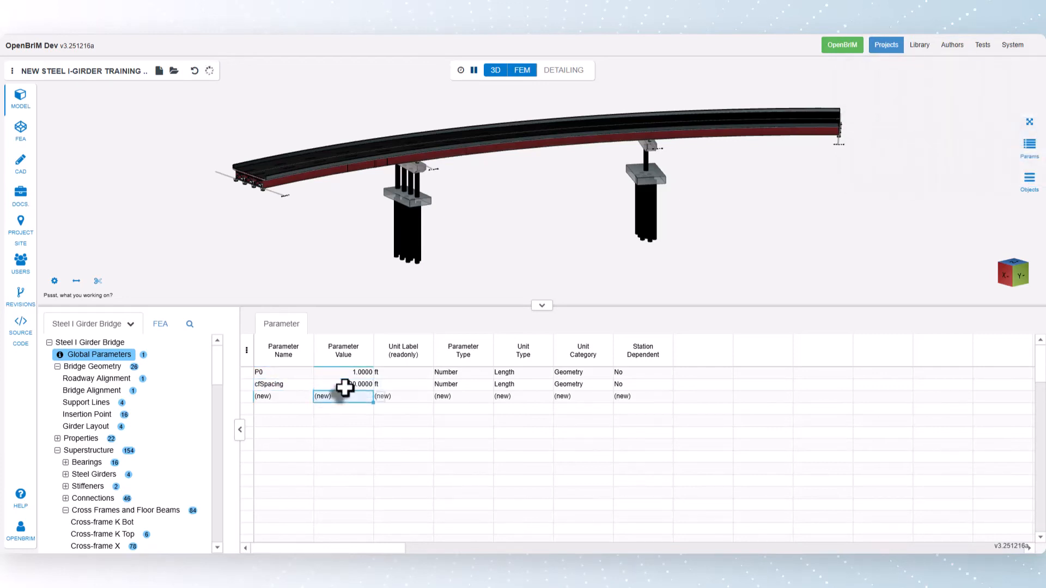
# Set the station of CFX1 in the Cross-frame X table to the formula cfSpacing*0.
pyautogui.scroll(-2, 135, 472)
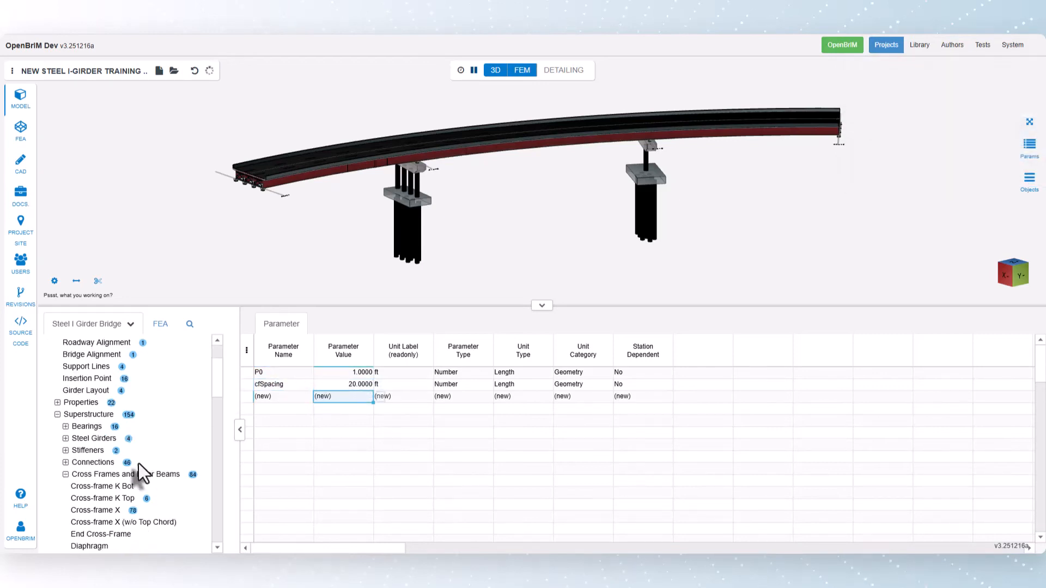
pyautogui.click(103, 475)
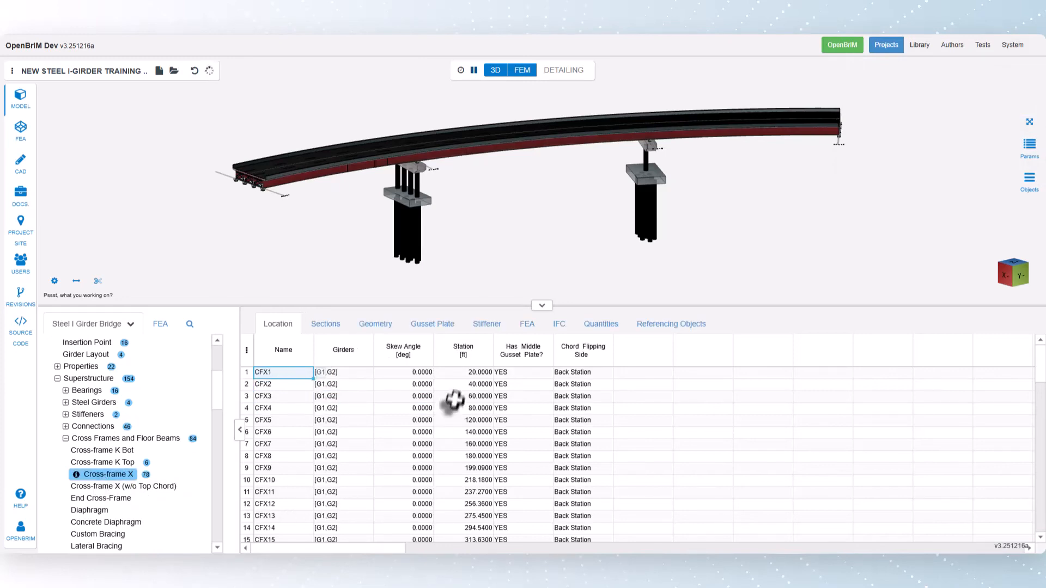
pyautogui.doubleClick(468, 373)
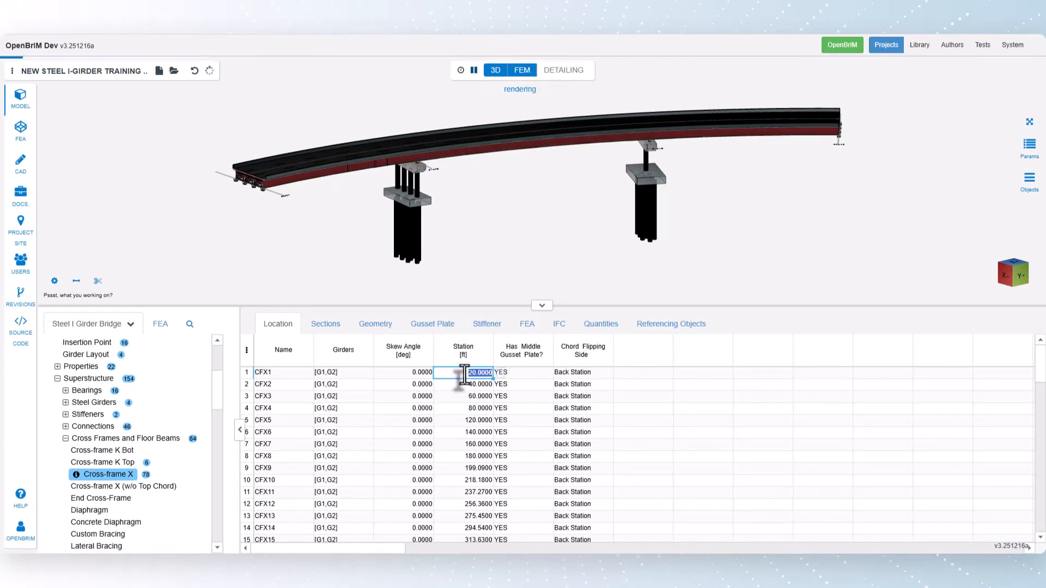
pyautogui.write('cfSpacing')
pyautogui.write('*0')
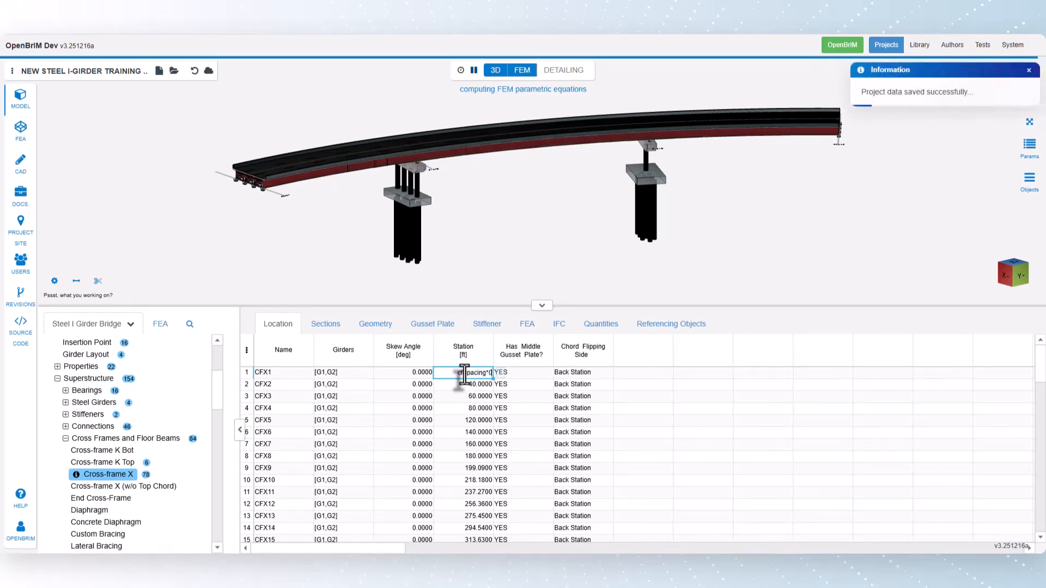
pyautogui.press('Return')
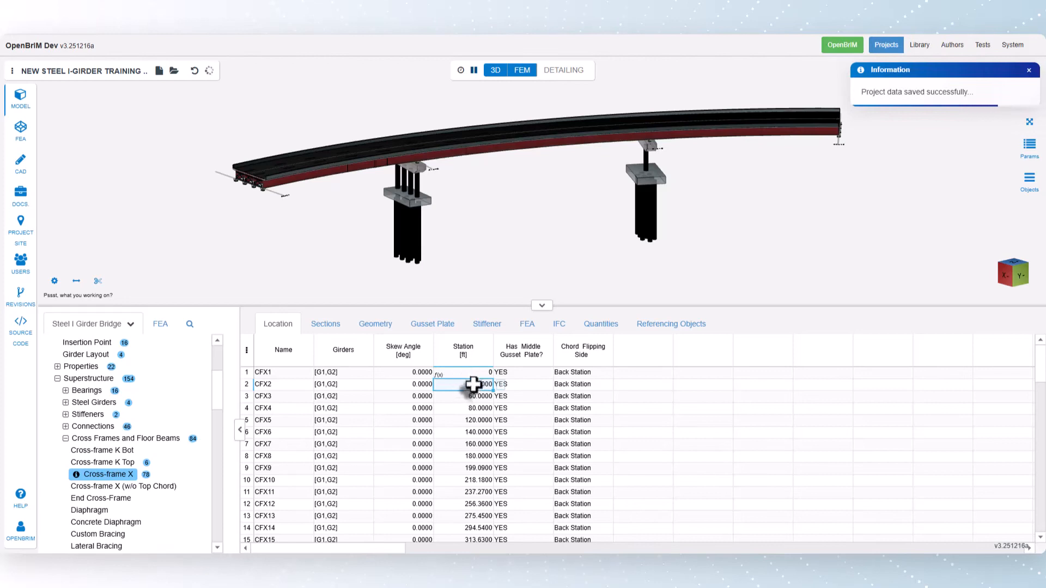
# Set the station of CFX2 to cfSpacing*1 and select the CFX1 and CFX2 station cells together.
pyautogui.doubleClick(471, 384)
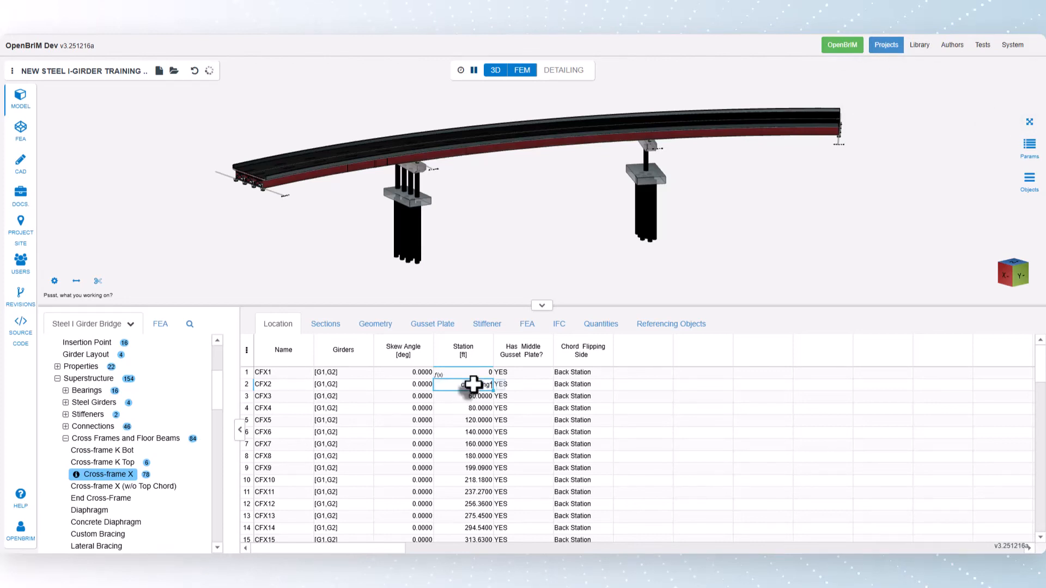
pyautogui.press('Return')
pyautogui.moveTo(487, 376); pyautogui.dragTo(479, 385)
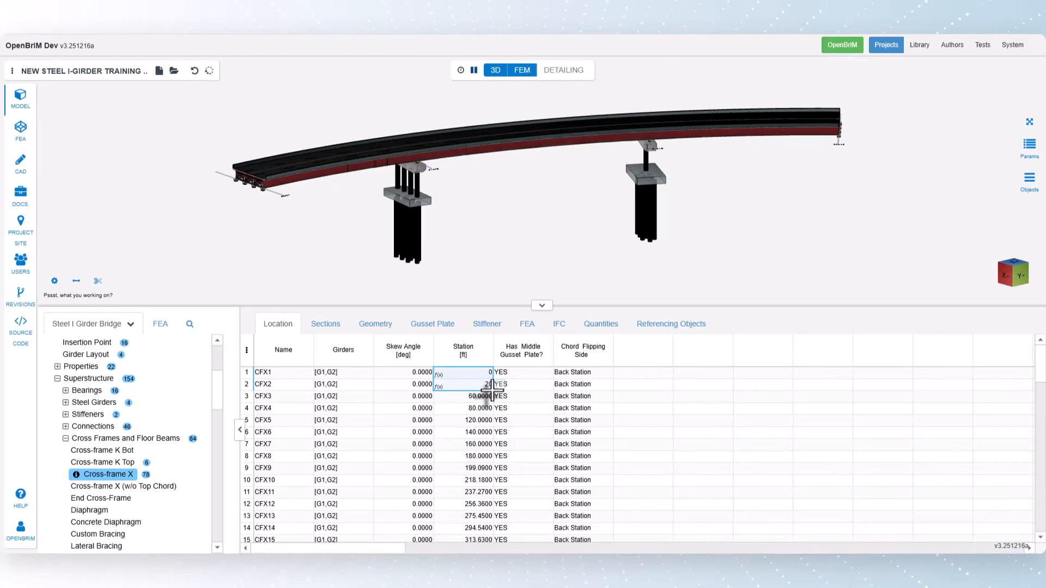
# Fill the cfSpacing station formulas of CFX1 and CFX2 down through CFX12 in the Cross-frame X table.
pyautogui.moveTo(492, 390); pyautogui.dragTo(479, 504)
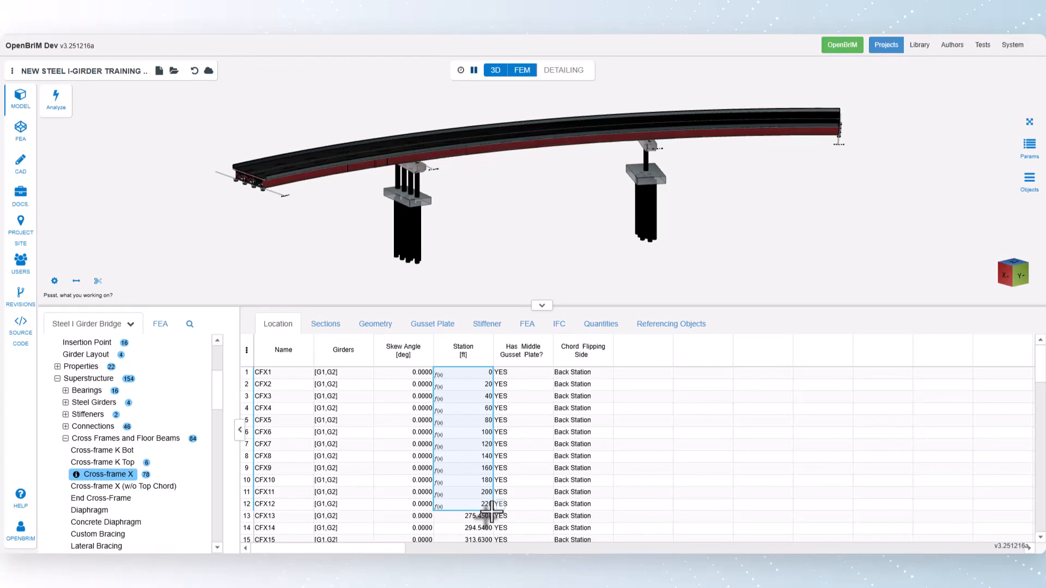
# Open the Cross-frame X documentation and review its location, sections, geometry, gusset plate and stiffener parameter descriptions.
pyautogui.click(76, 476)
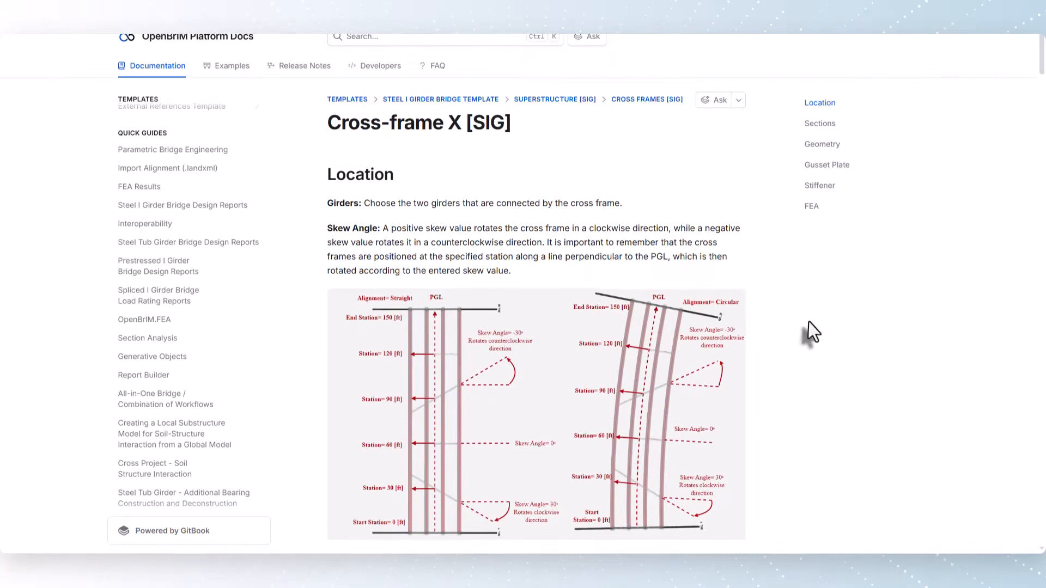
pyautogui.scroll(-1, 809, 324)
pyautogui.scroll(-6, 808, 321)
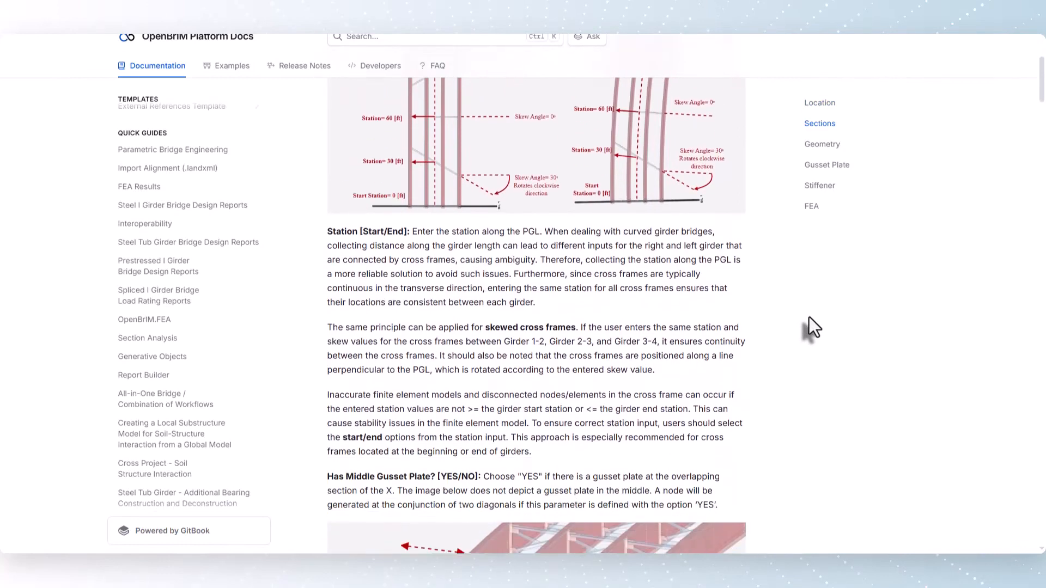
pyautogui.scroll(-8, 809, 316)
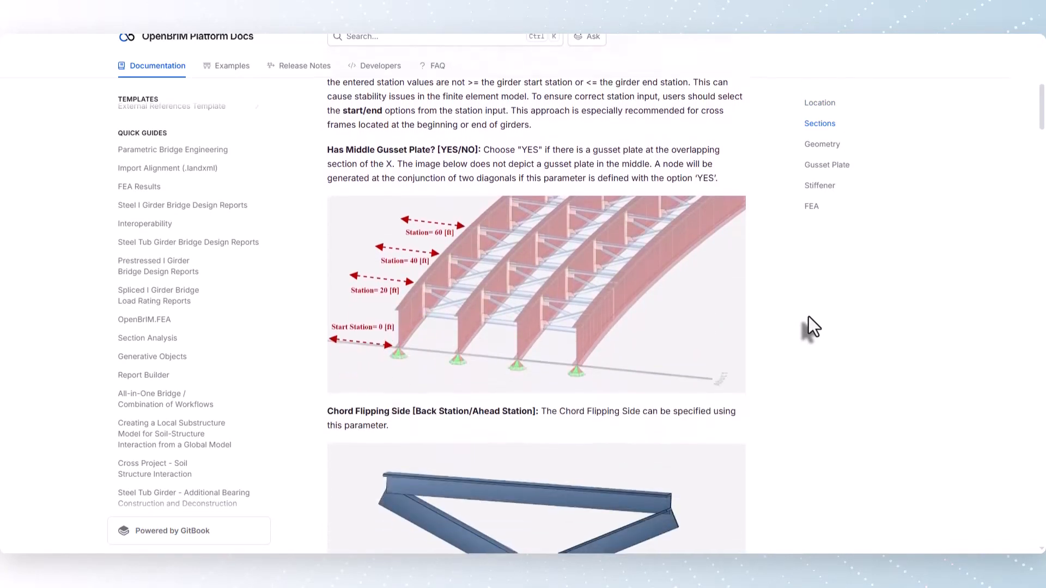
pyautogui.scroll(-6, 808, 316)
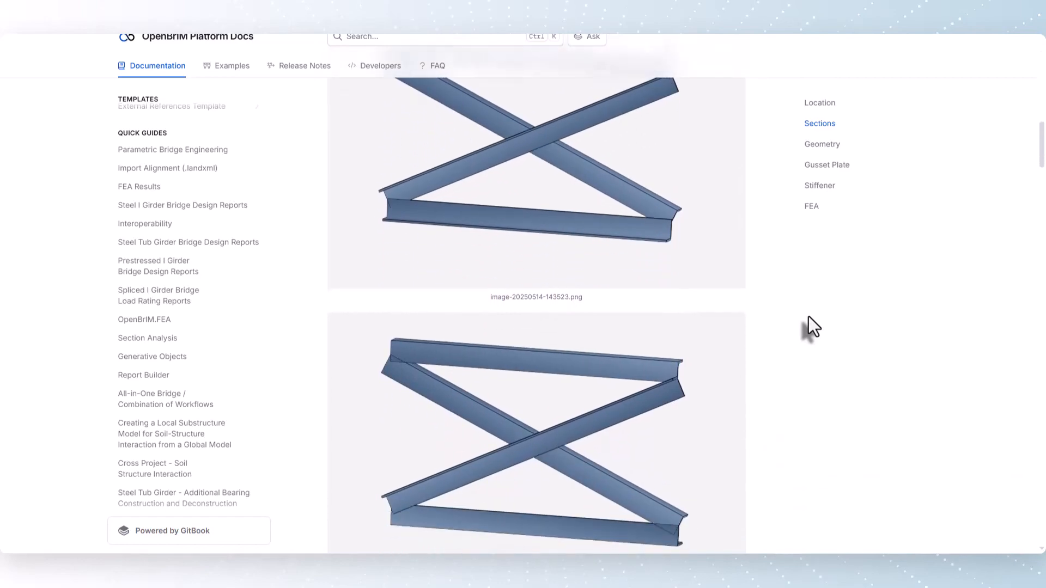
pyautogui.scroll(-11, 809, 317)
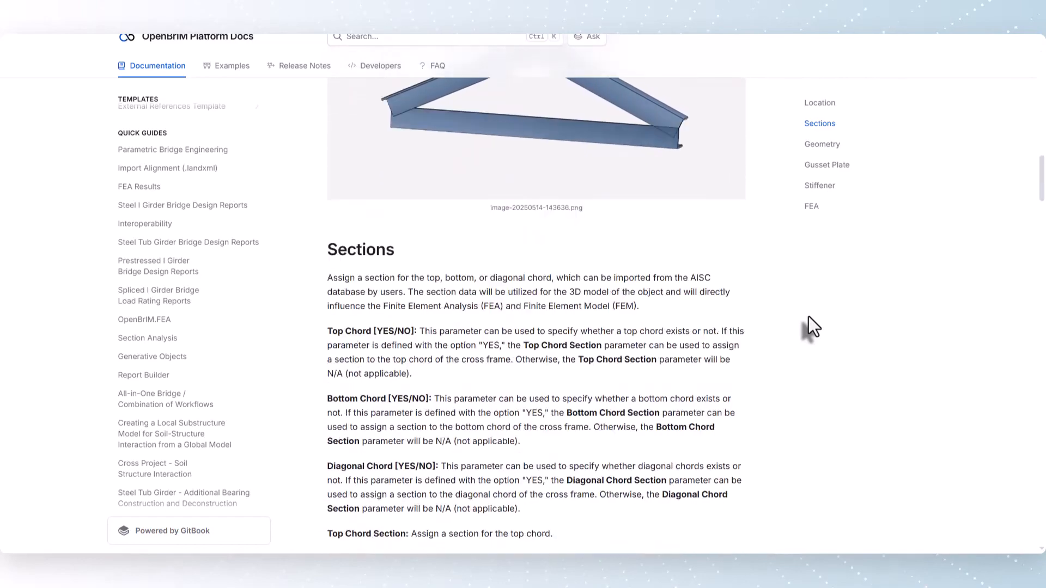
pyautogui.scroll(-14, 809, 316)
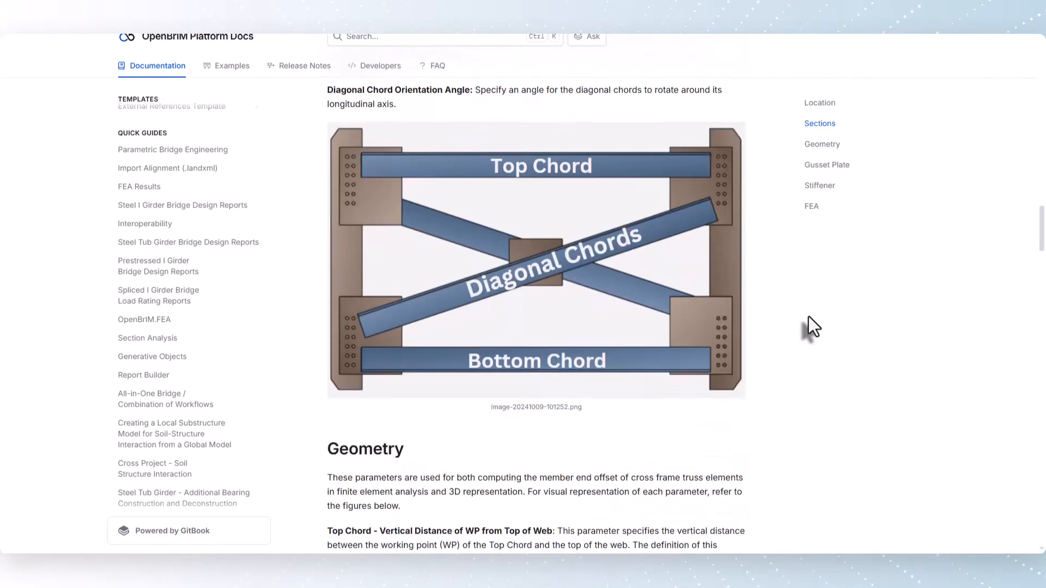
pyautogui.scroll(-15, 809, 316)
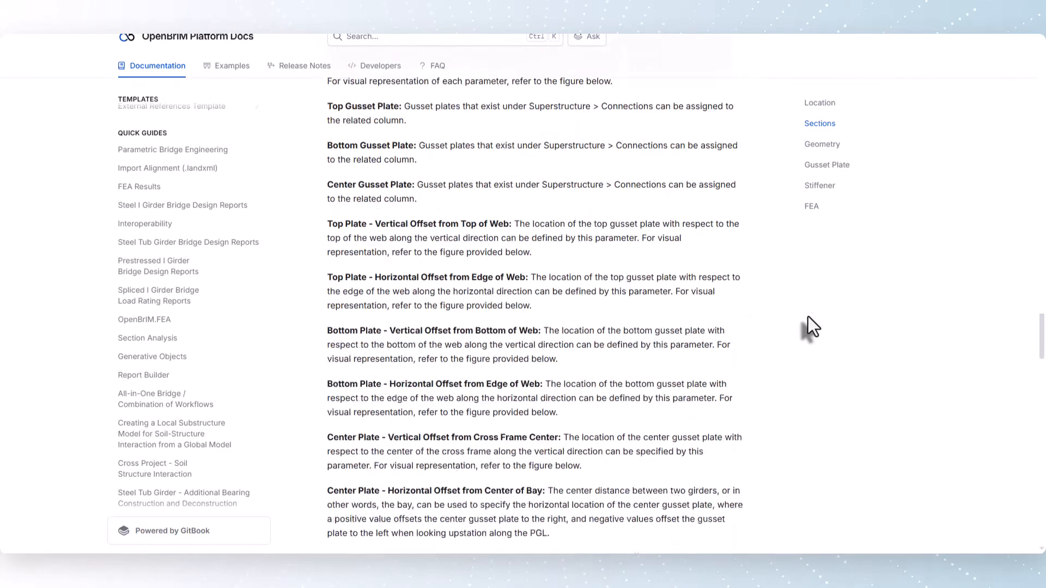
pyautogui.scroll(-10, 808, 316)
pyautogui.scroll(11, 808, 316)
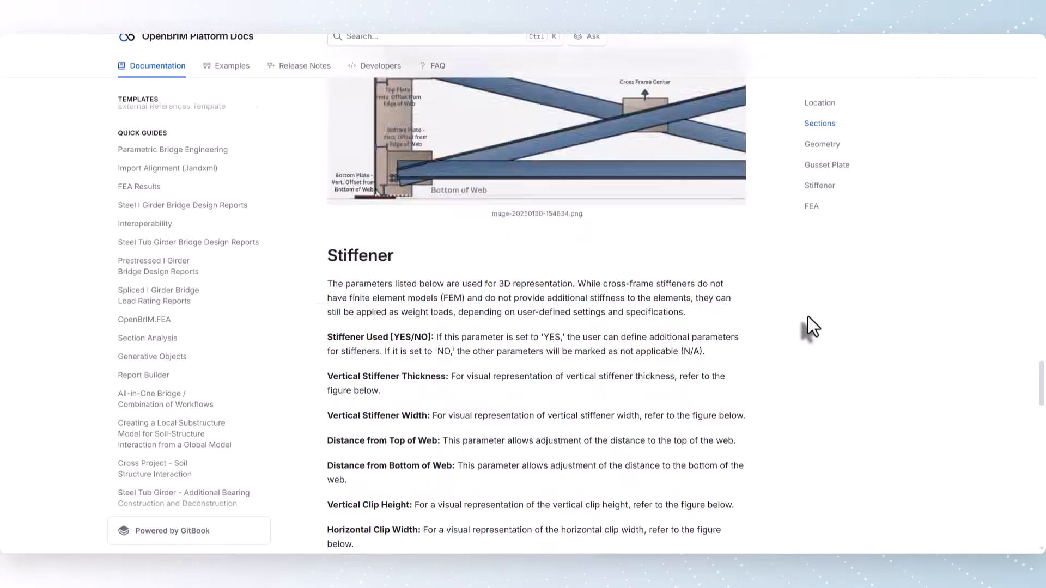
pyautogui.scroll(20, 809, 317)
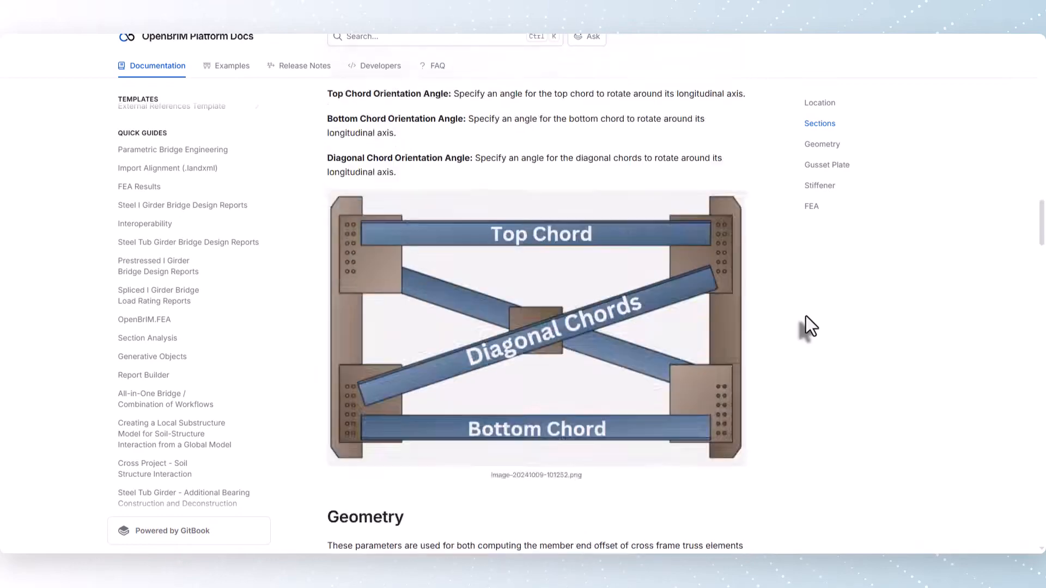
pyautogui.scroll(20, 807, 317)
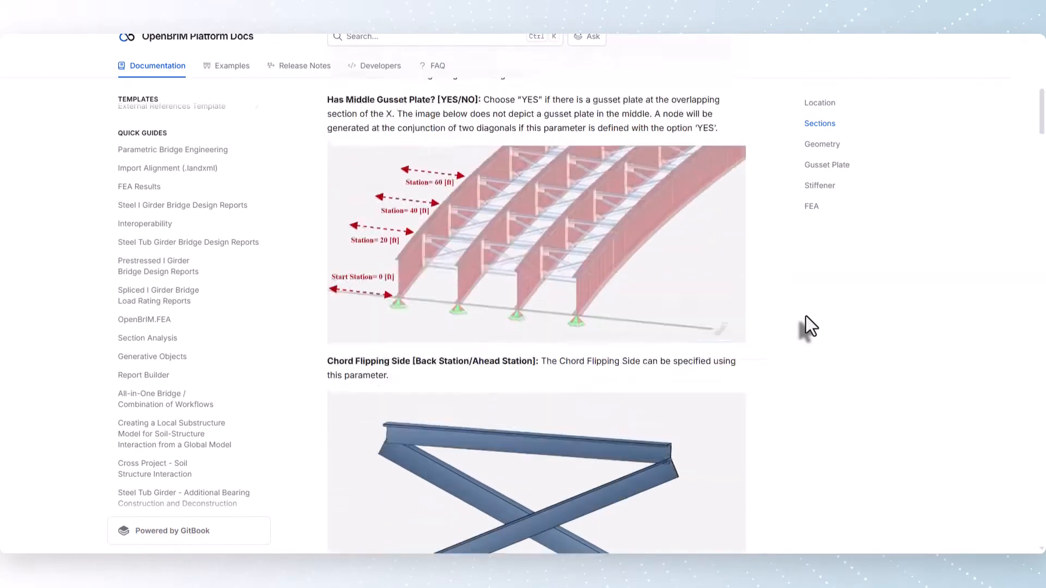
pyautogui.scroll(6, 805, 316)
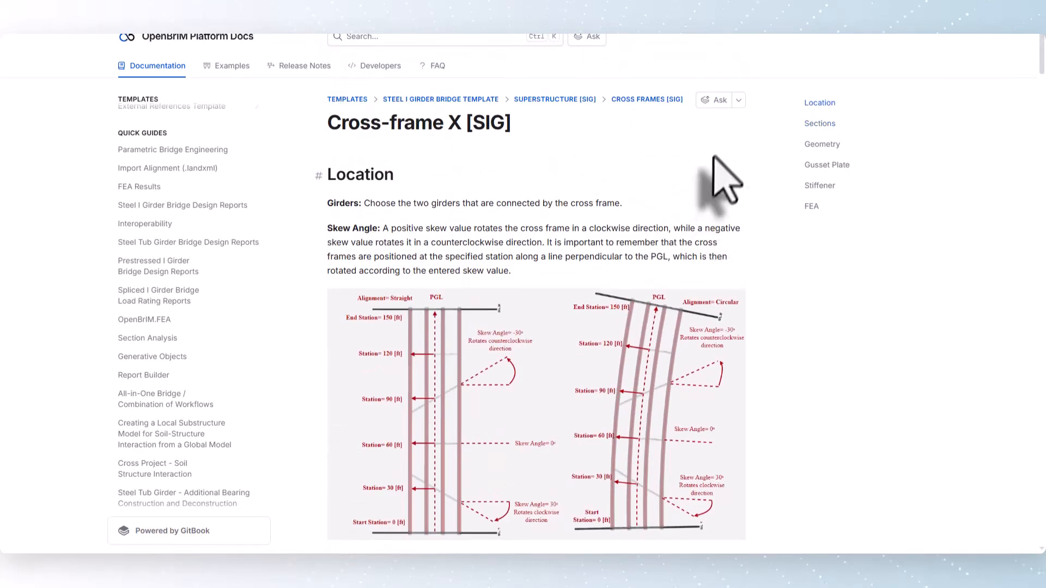
# Ask the documentation assistant what the Cross-frame X page is about and what the station input rule is.
pyautogui.click(715, 100)
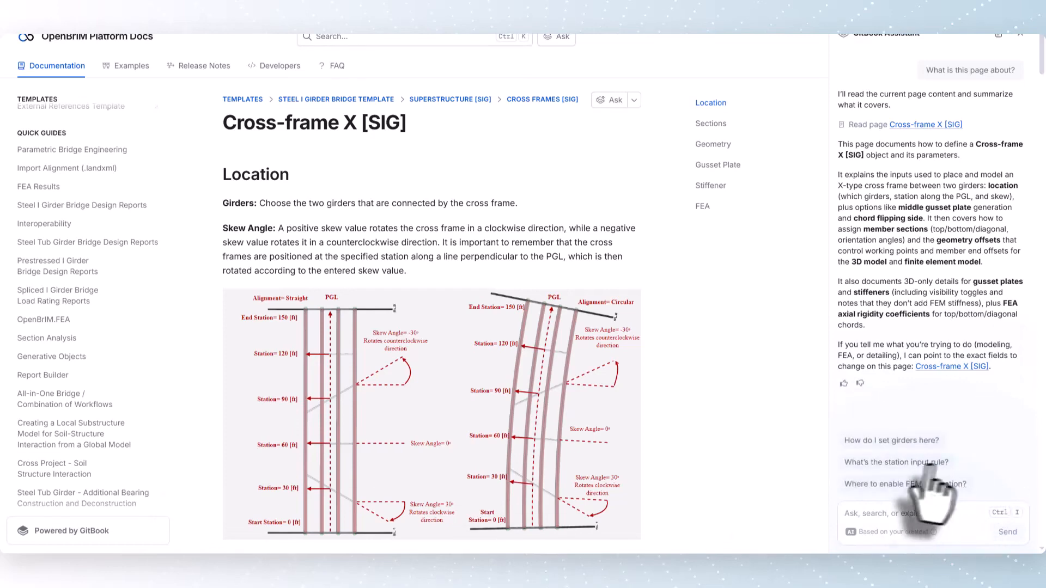
pyautogui.click(920, 463)
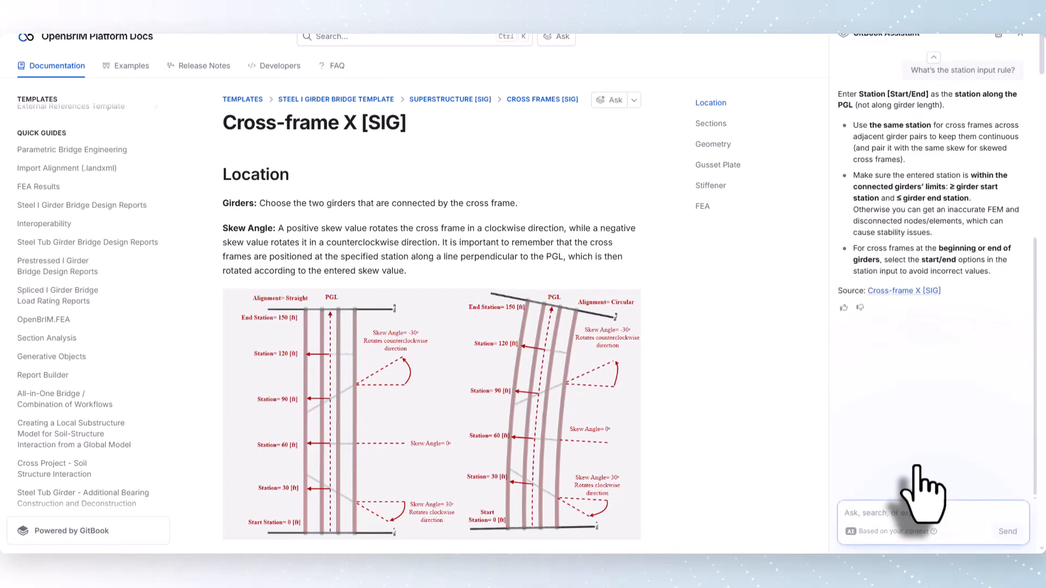
pyautogui.click(873, 467)
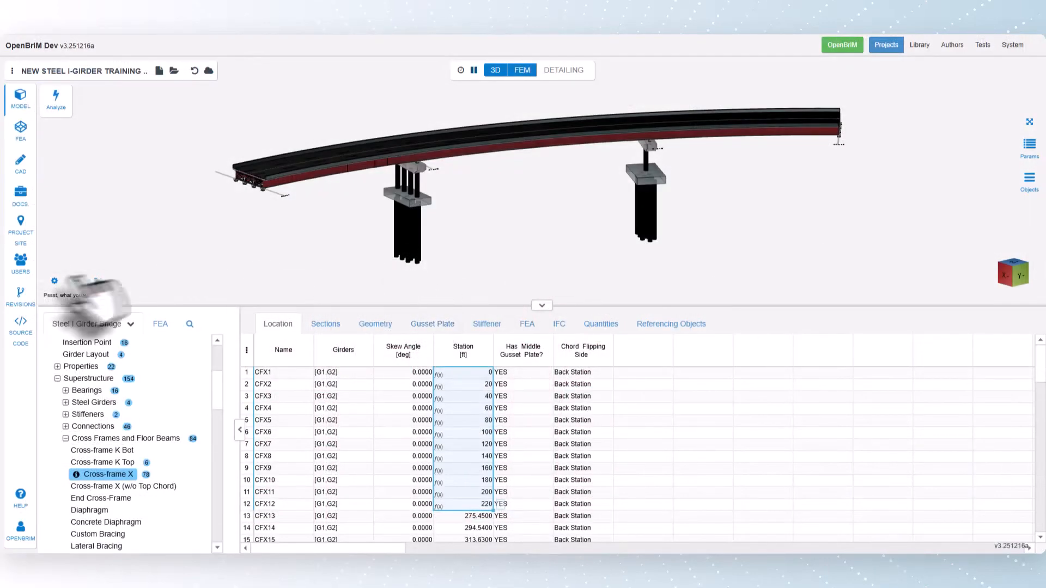
# Measure the distance along the long edge of rectangular foundation Footing1 and dismiss the measurement results.
pyautogui.click(77, 281)
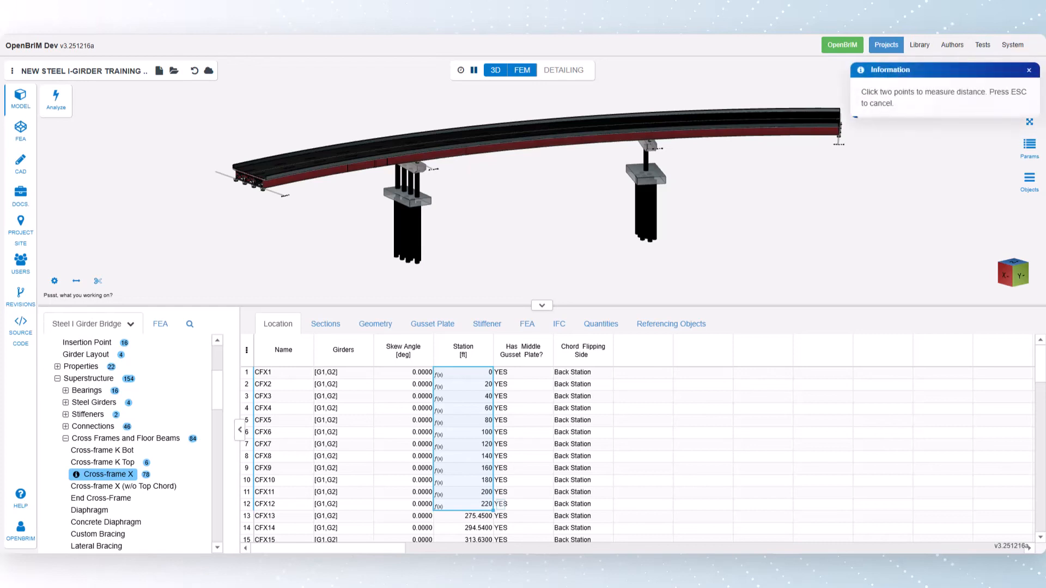
pyautogui.moveTo(432, 250); pyautogui.dragTo(456, 216)
pyautogui.scroll(5, 414, 221)
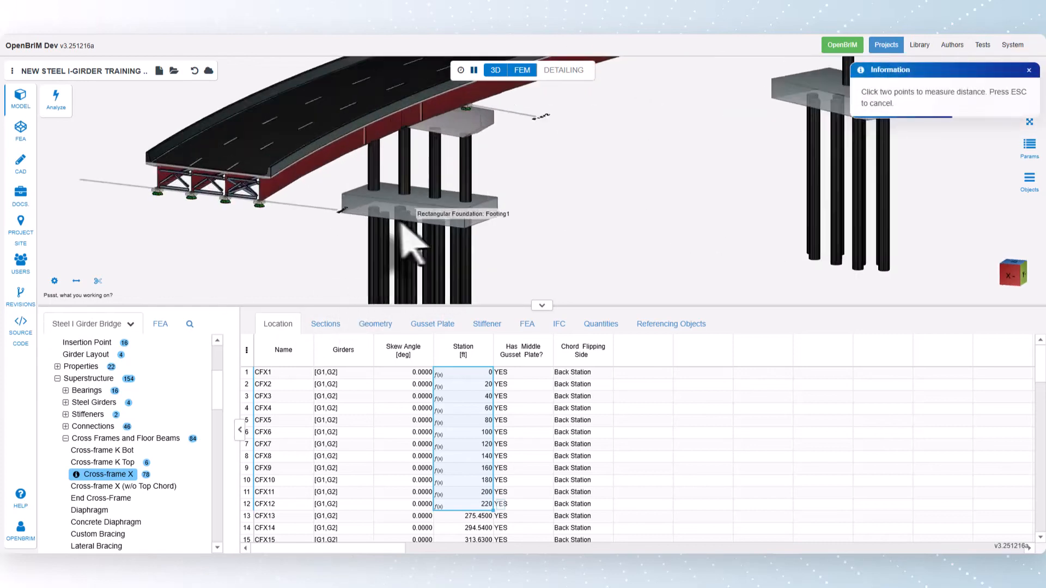
pyautogui.click(351, 206)
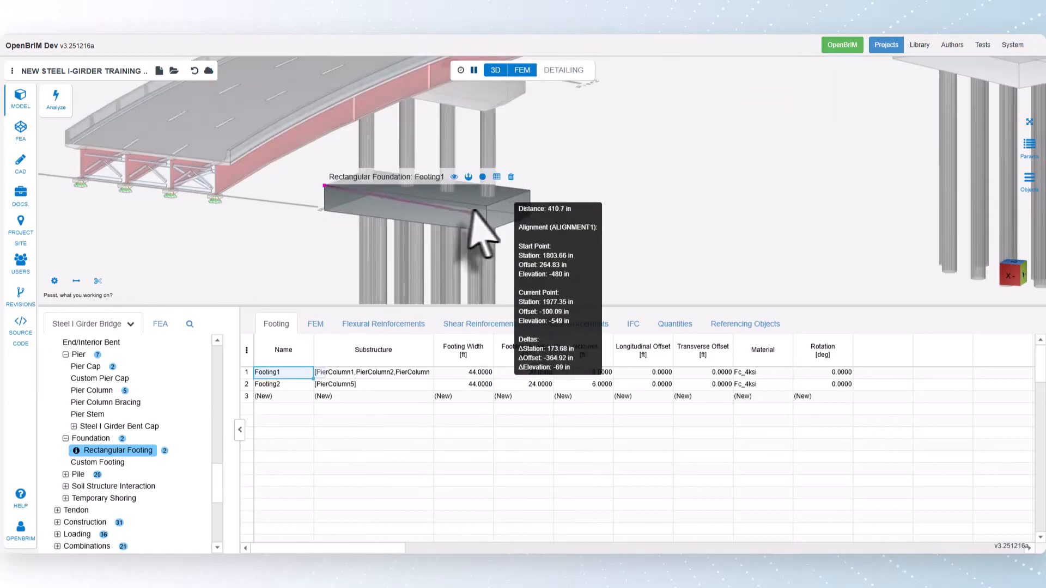
pyautogui.click(495, 220)
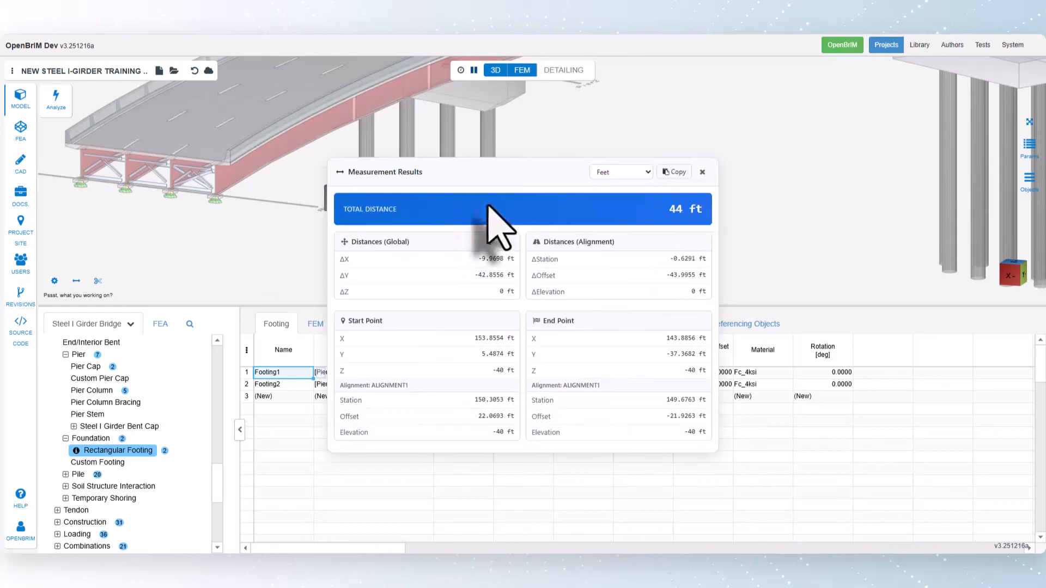
pyautogui.click(702, 172)
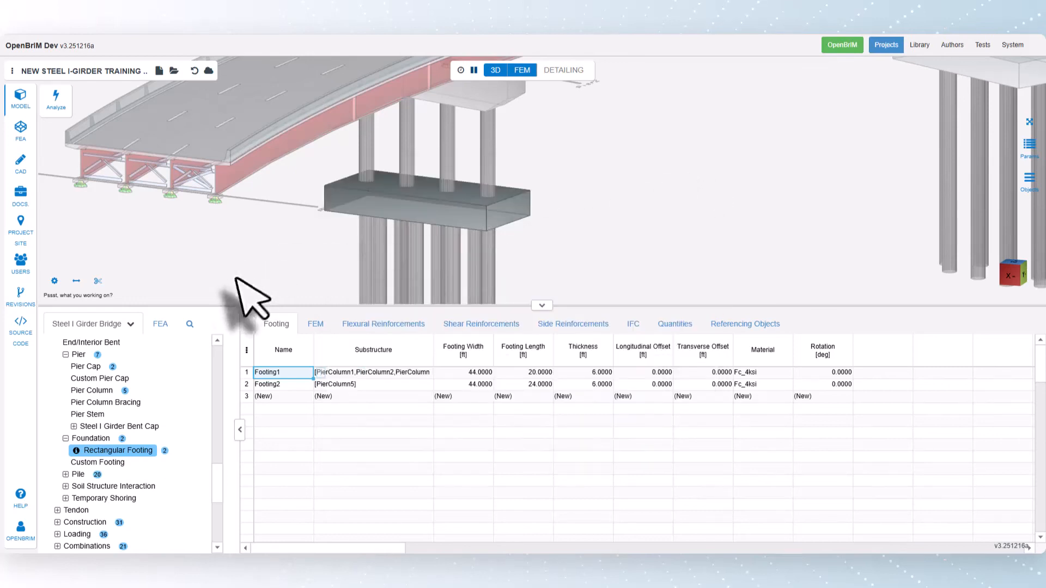
# Start a cross-section cut along ALIGNMENT1 and set its station to 100 ft.
pyautogui.click(98, 281)
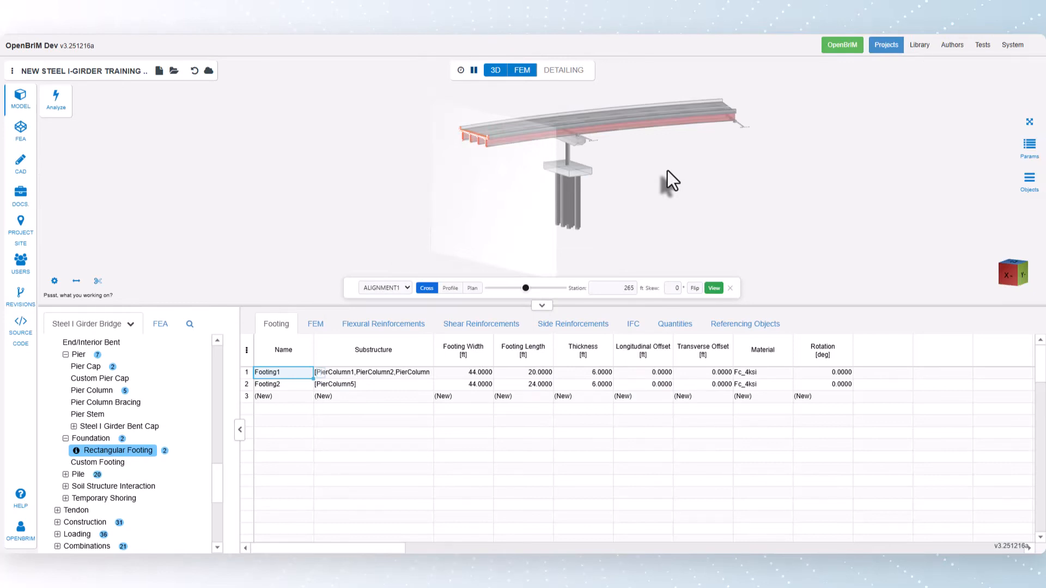
pyautogui.moveTo(525, 289)
pyautogui.mouseDown()
pyautogui.moveTo(541, 289)
pyautogui.moveTo(507, 294)
pyautogui.mouseUp()
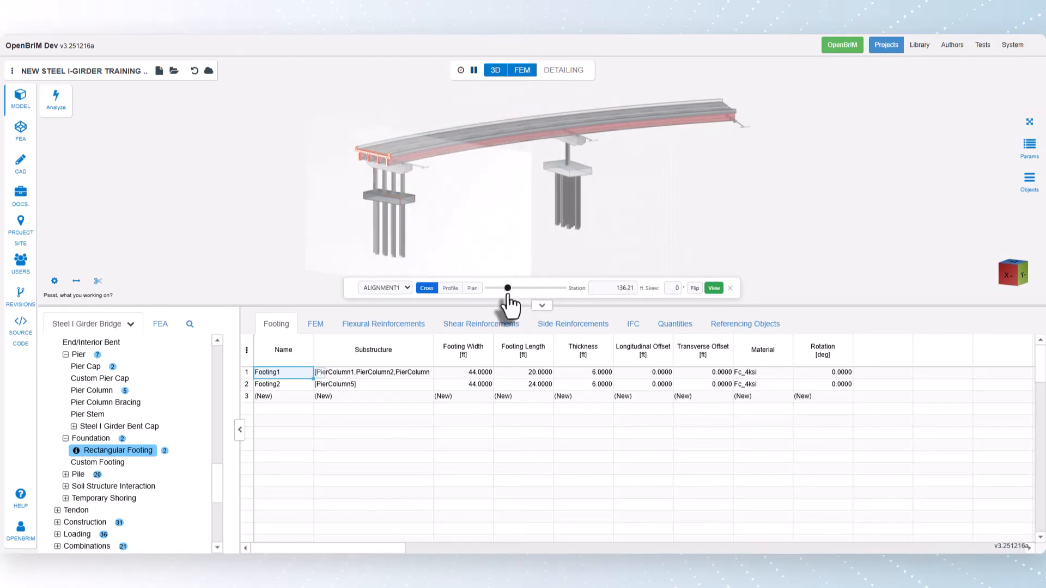
pyautogui.click(602, 286)
pyautogui.write('100')
pyautogui.press('Return')
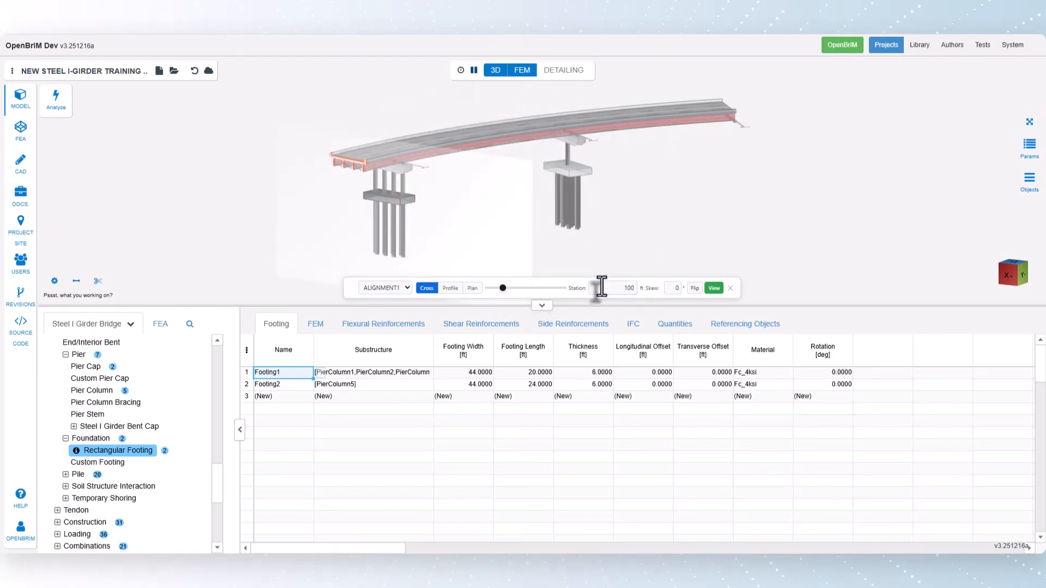
# Move the cross-section cut to station 250 ft, skew it -30 degrees and flip the displayed side.
pyautogui.click(601, 287)
pyautogui.write('250')
pyautogui.press('Return')
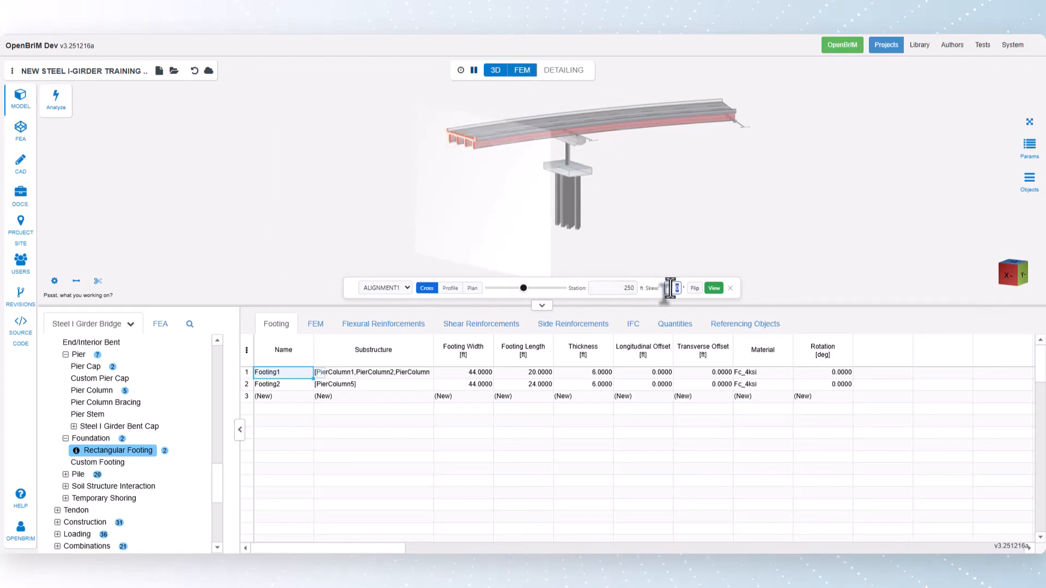
pyautogui.press('Return')
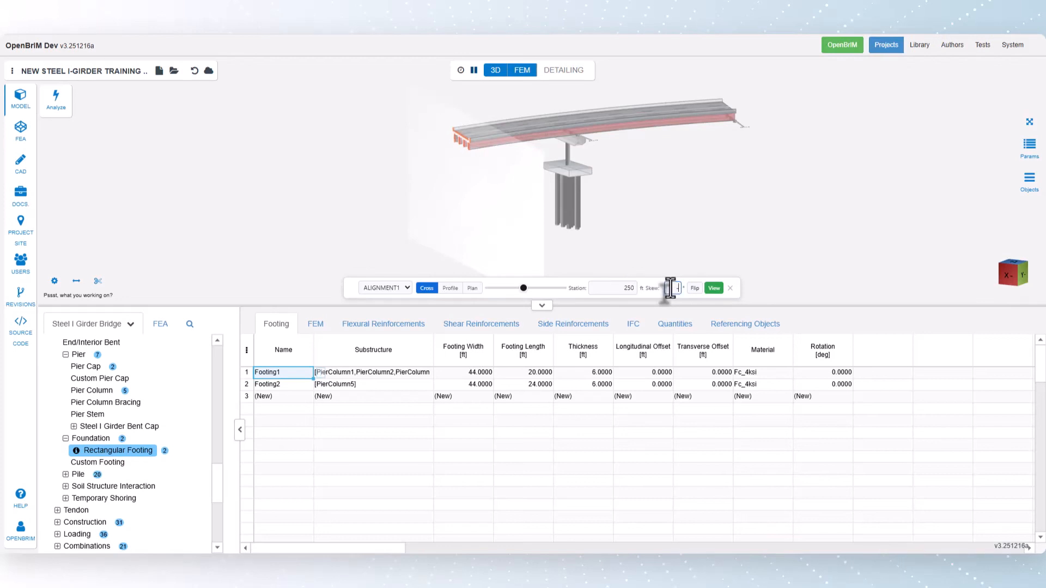
pyautogui.press('Return')
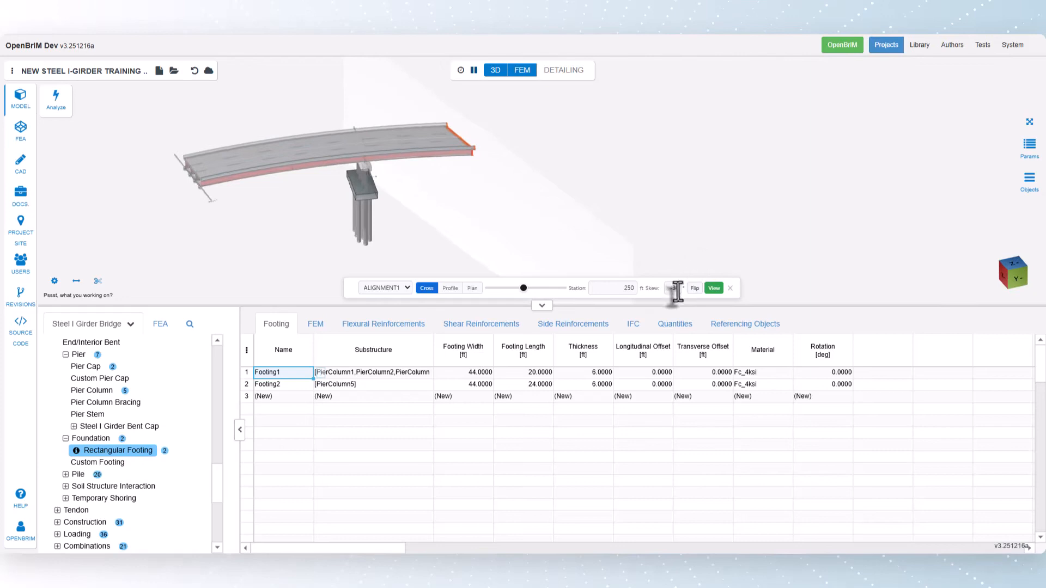
pyautogui.click(694, 289)
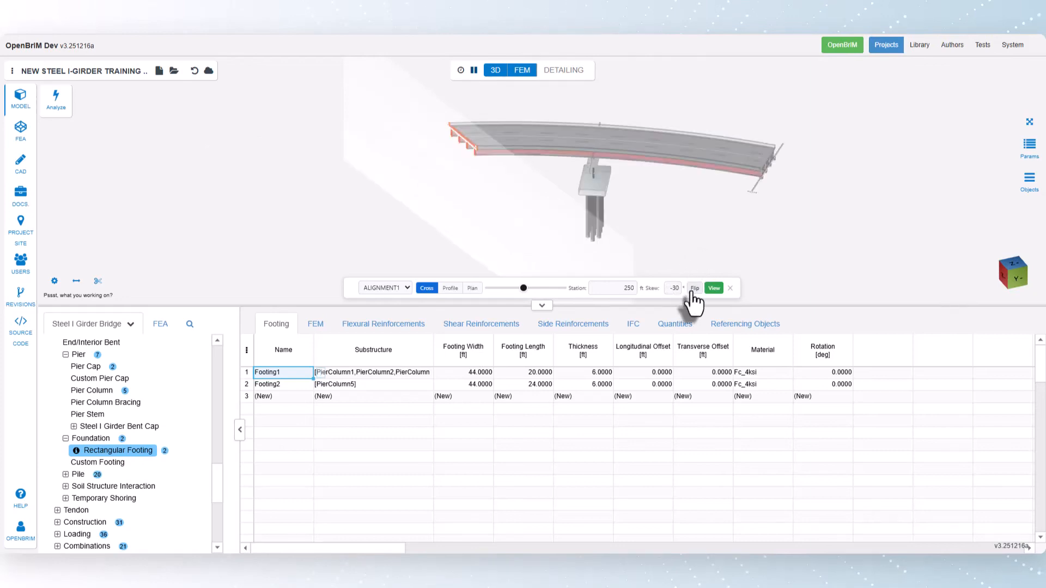
# Change the section cut to a profile cut along ALIGNMENT1 and shift its offset slightly.
pyautogui.click(451, 288)
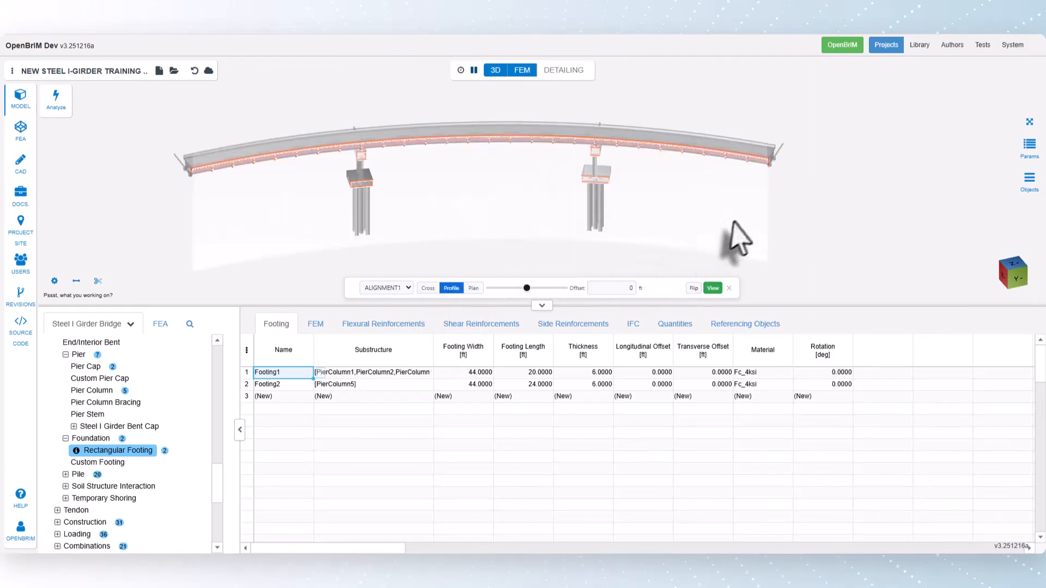
pyautogui.moveTo(736, 240); pyautogui.dragTo(770, 212)
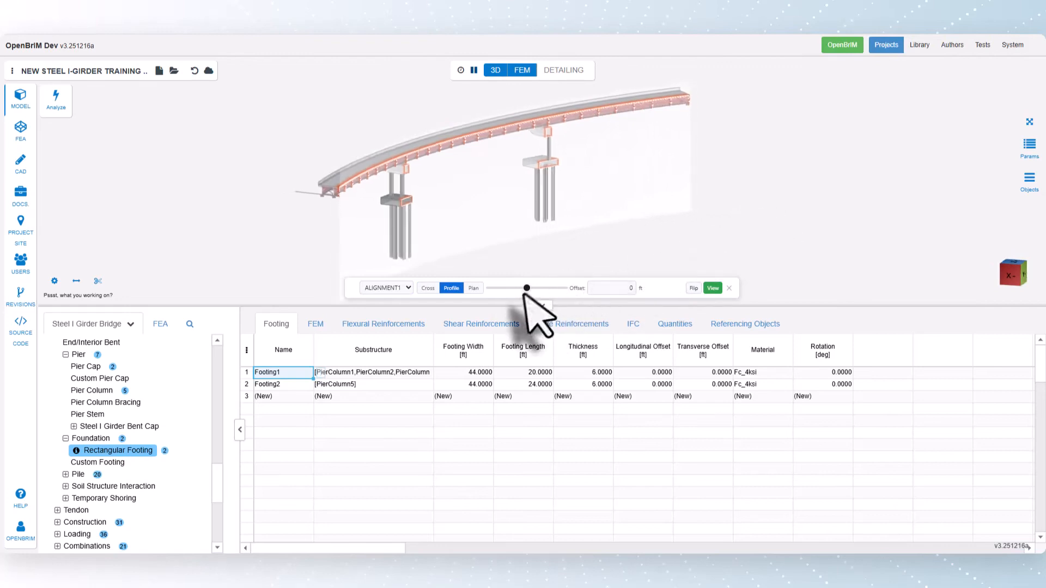
pyautogui.moveTo(526, 288)
pyautogui.mouseDown()
pyautogui.moveTo(518, 288)
pyautogui.moveTo(528, 289)
pyautogui.mouseUp()
# Change to a plan cut, lower it to an elevation of about -82.5 ft through the piles, and close the section tool.
pyautogui.click(474, 288)
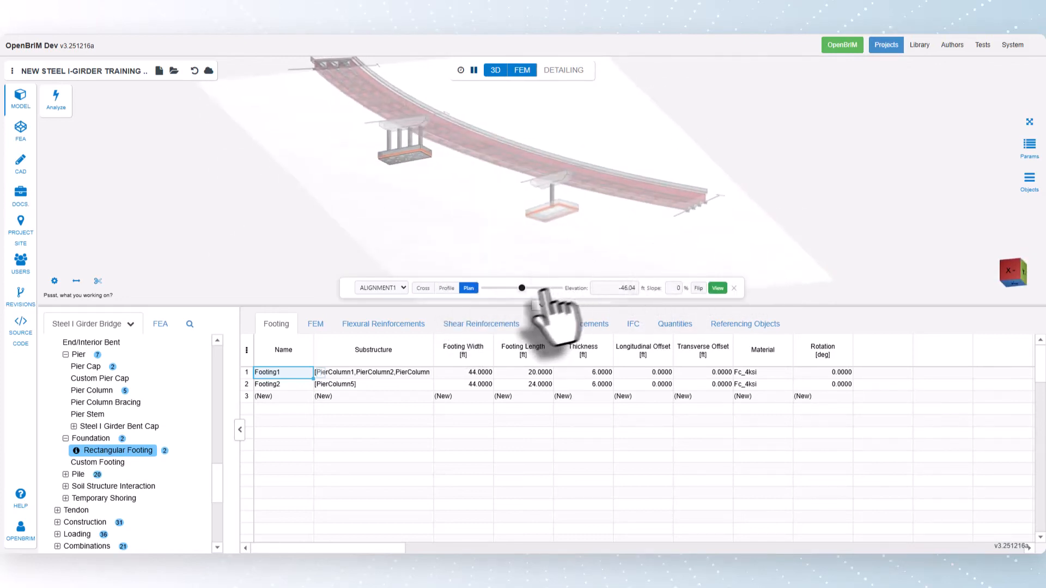
pyautogui.moveTo(521, 288); pyautogui.dragTo(499, 288)
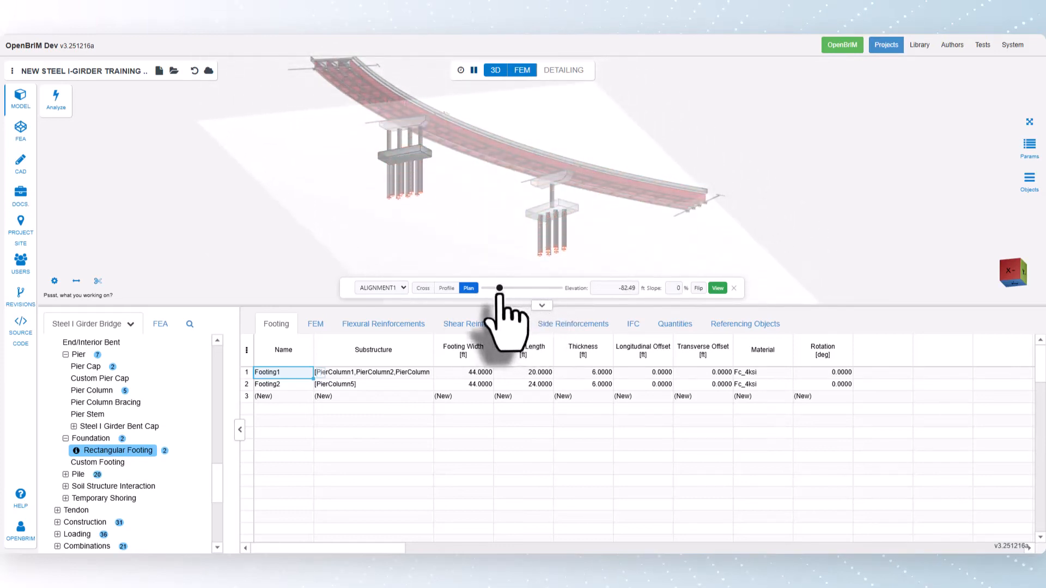
pyautogui.click(733, 288)
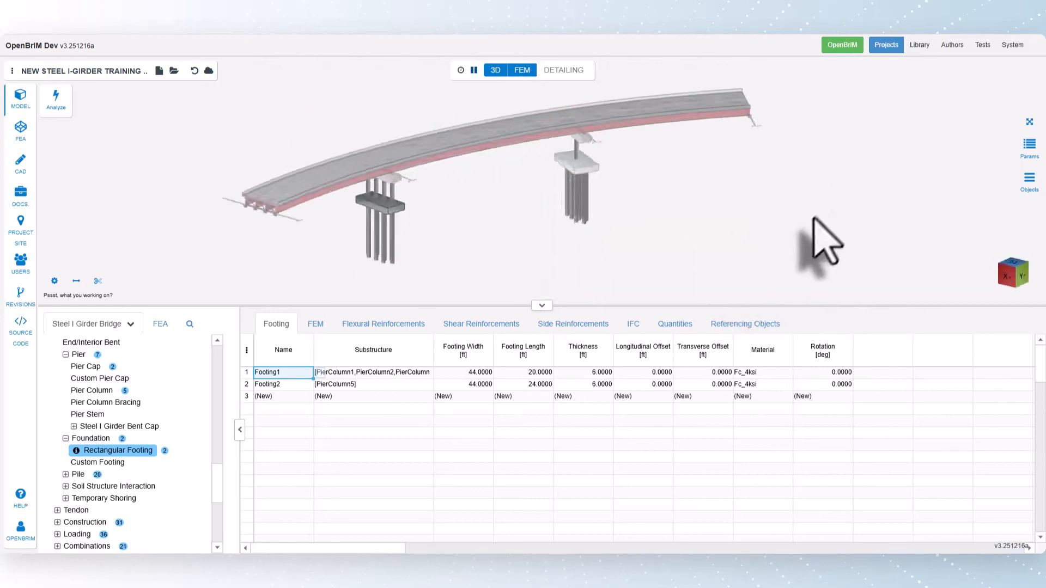
# Enlarge the 3D view of the whole bridge, isolate the column PierColumn5, and show all objects again.
pyautogui.click(1029, 122)
pyautogui.moveTo(666, 269); pyautogui.dragTo(675, 264)
pyautogui.moveTo(828, 348); pyautogui.dragTo(828, 326)
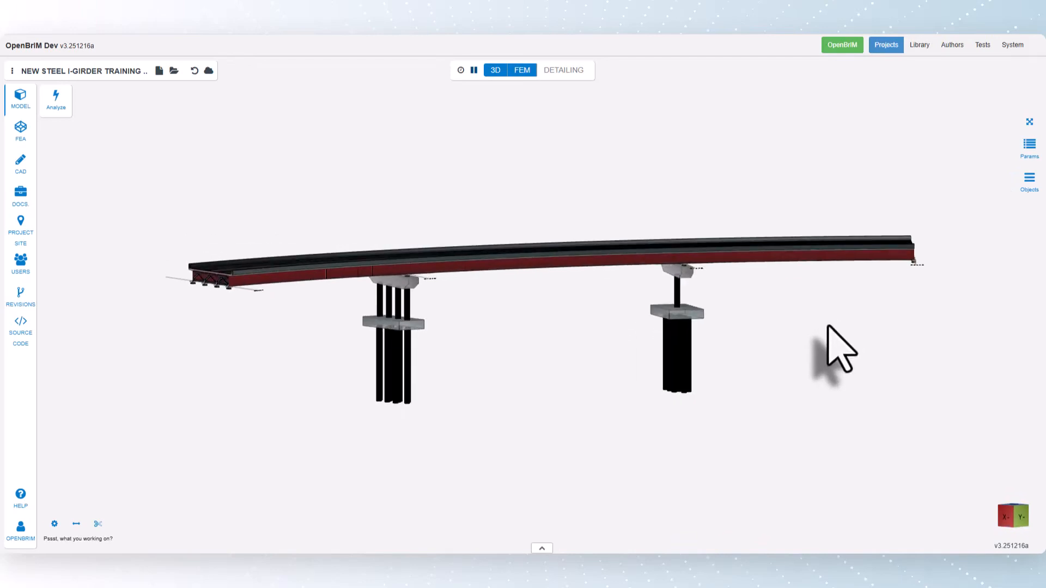
pyautogui.click(677, 294)
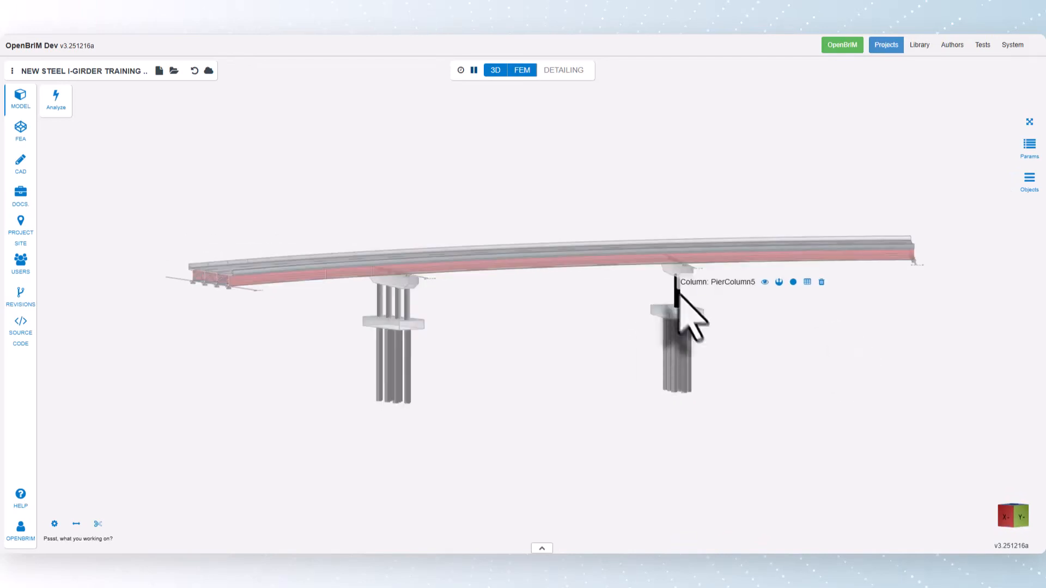
pyautogui.click(764, 282)
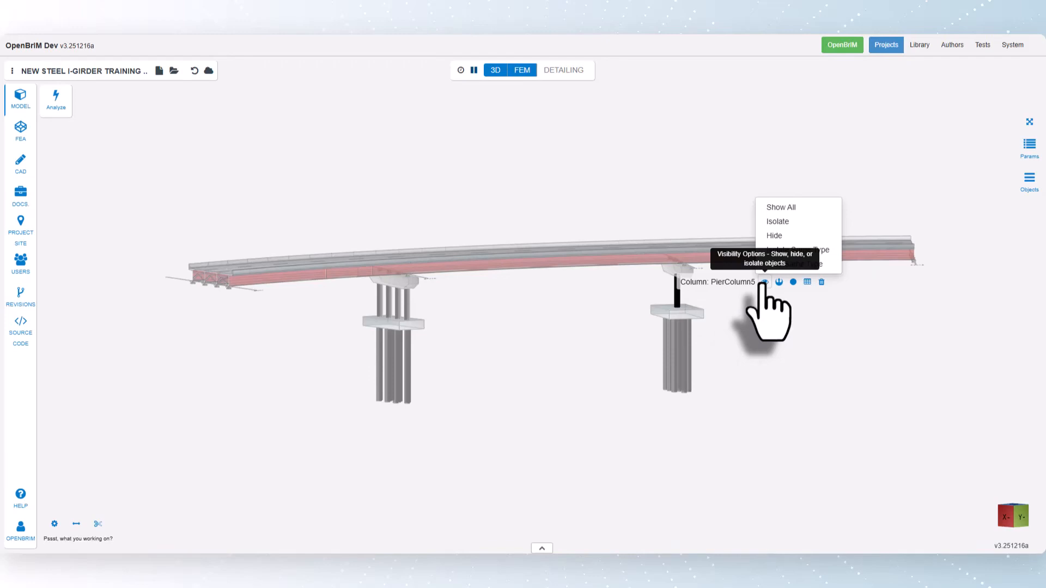
pyautogui.click(773, 222)
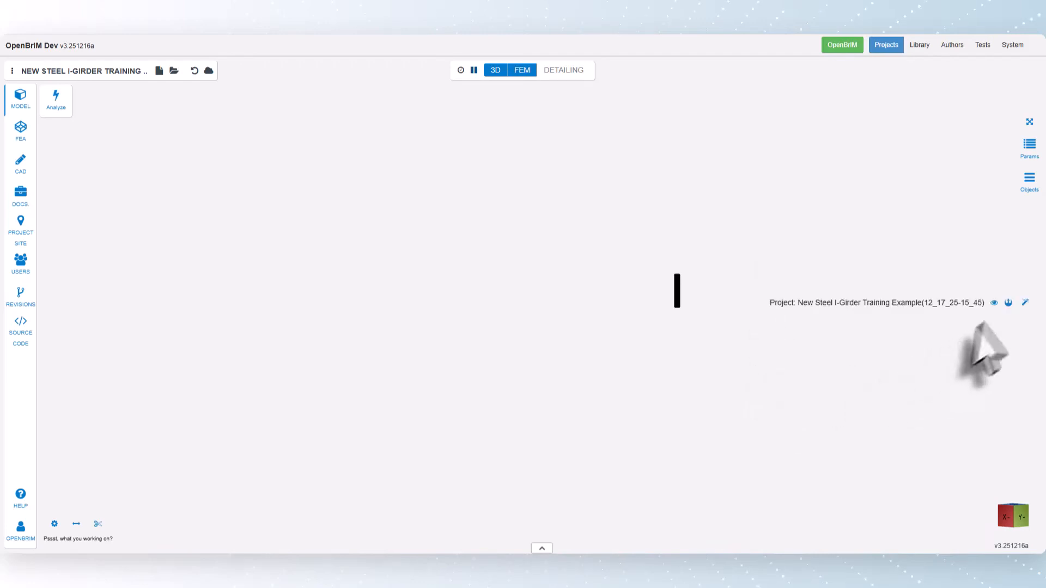
pyautogui.click(993, 303)
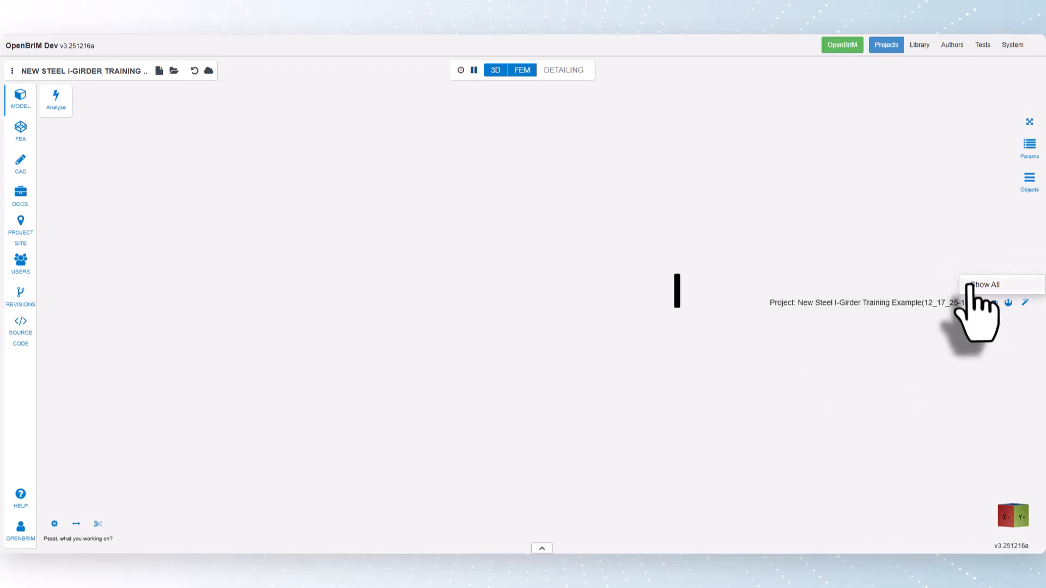
pyautogui.click(969, 284)
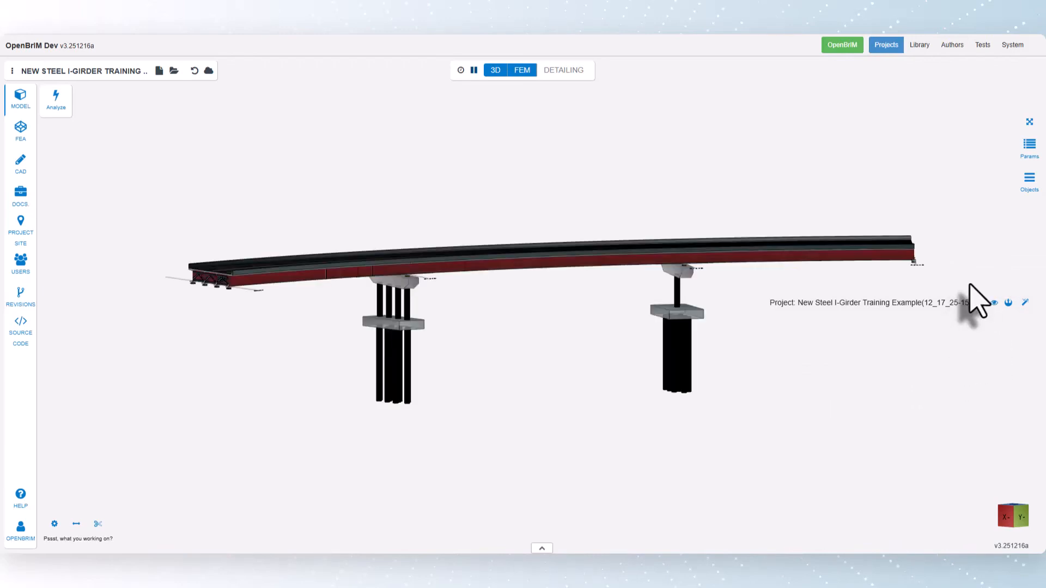
# Hide only the column PierColumn5 and restore the visibility of all objects.
pyautogui.click(766, 290)
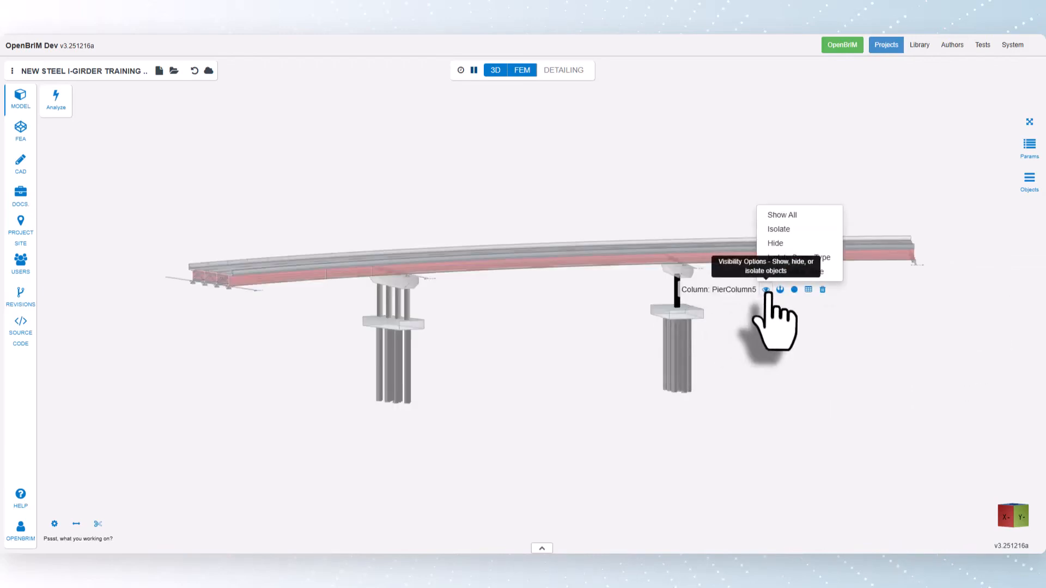
pyautogui.click(777, 243)
pyautogui.click(773, 384)
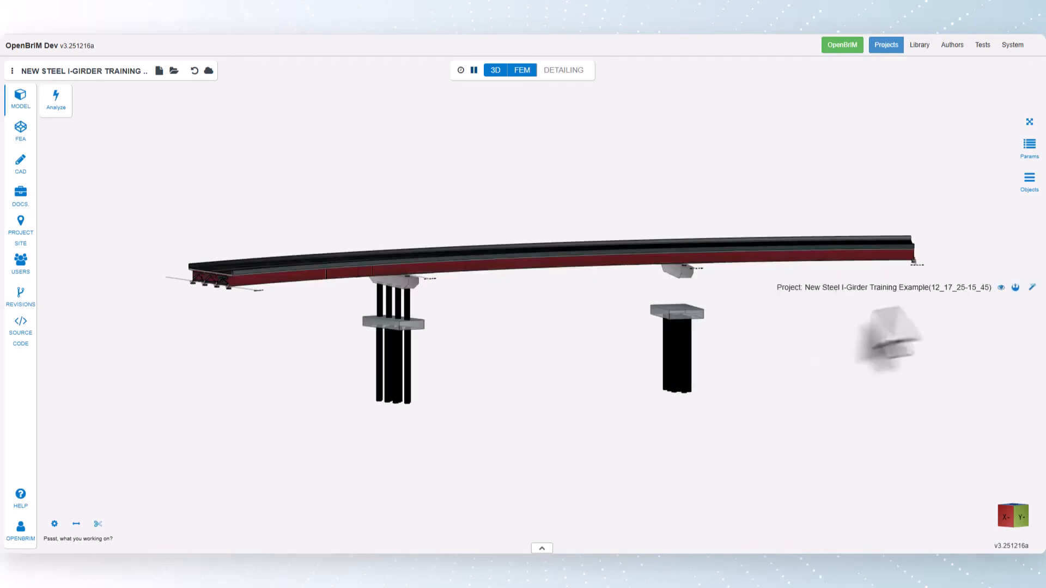
pyautogui.click(1001, 288)
pyautogui.click(975, 270)
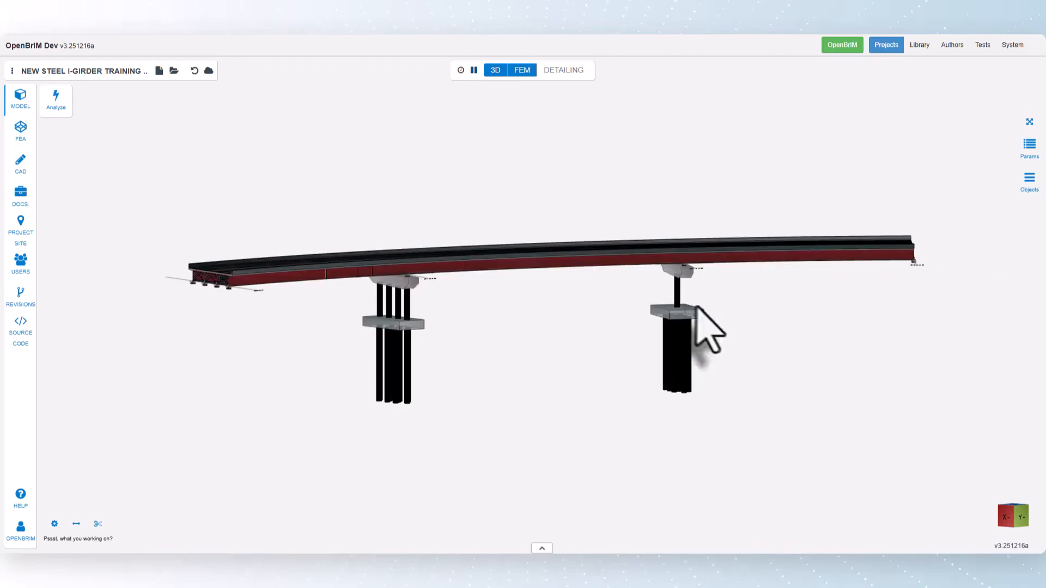
# Isolate all objects of the same type as PierColumn5, and bring the full model back into view.
pyautogui.click(679, 301)
pyautogui.click(767, 289)
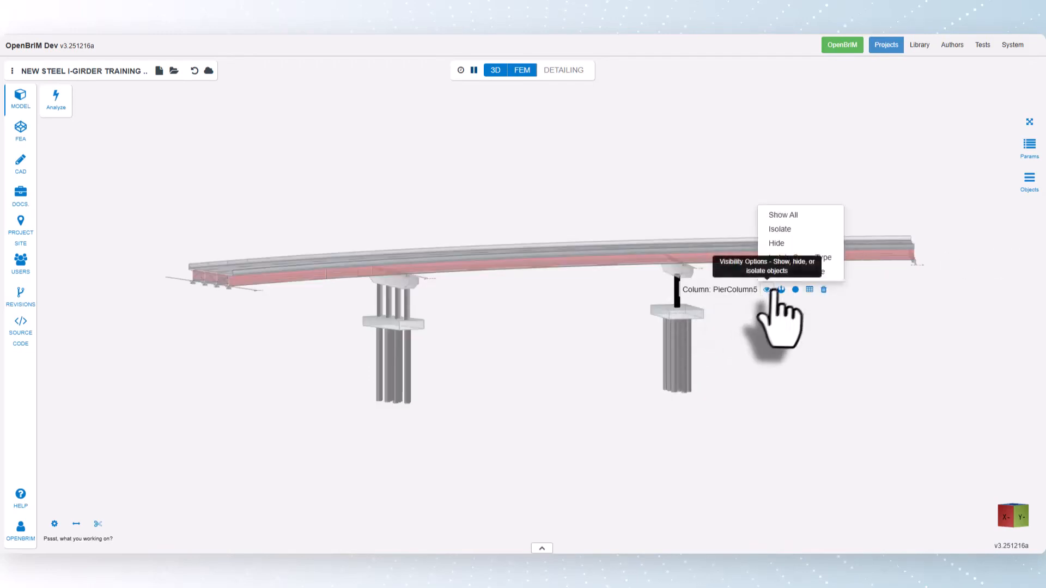
pyautogui.click(813, 258)
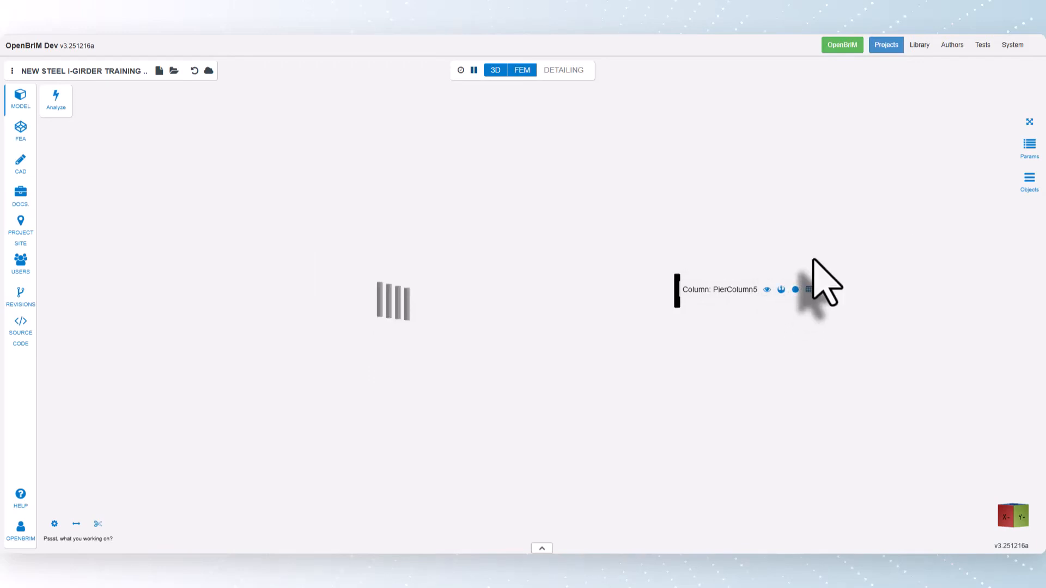
pyautogui.click(832, 336)
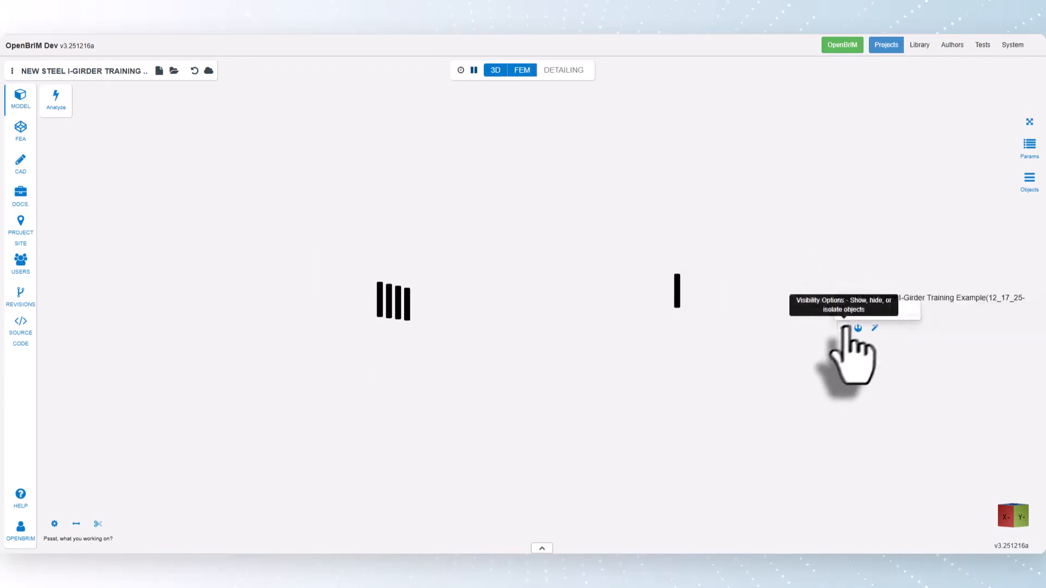
pyautogui.click(844, 327)
pyautogui.click(854, 310)
# Hide all objects of the same type as PierColumn5, and make every object visible again.
pyautogui.click(677, 289)
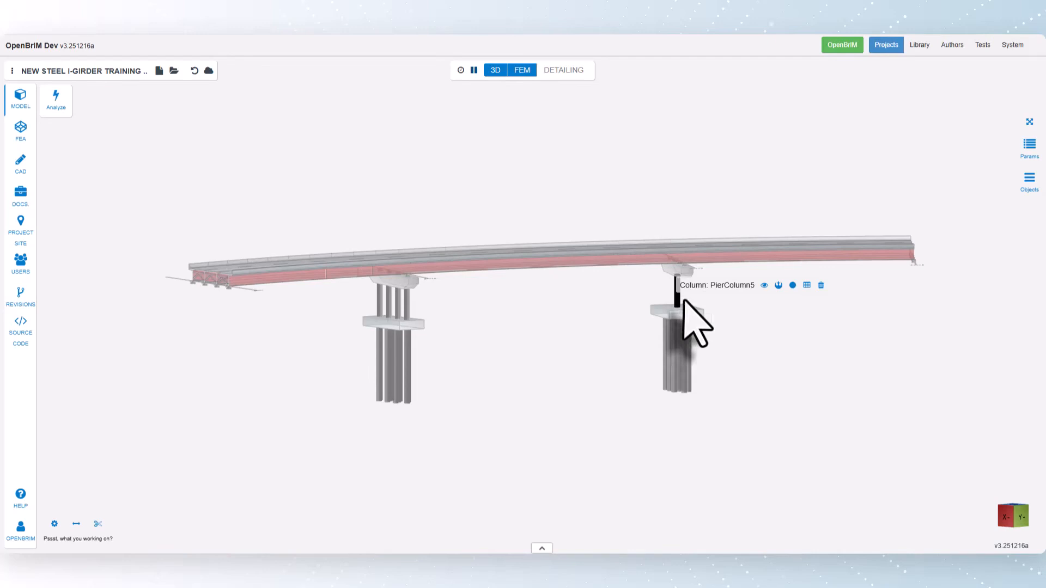
pyautogui.click(764, 285)
pyautogui.click(785, 254)
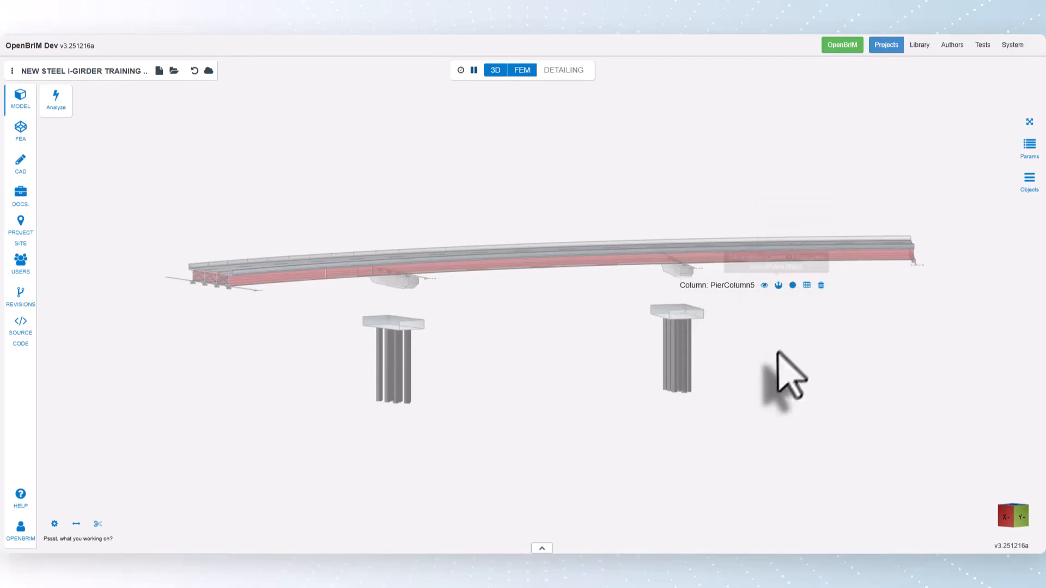
pyautogui.click(765, 286)
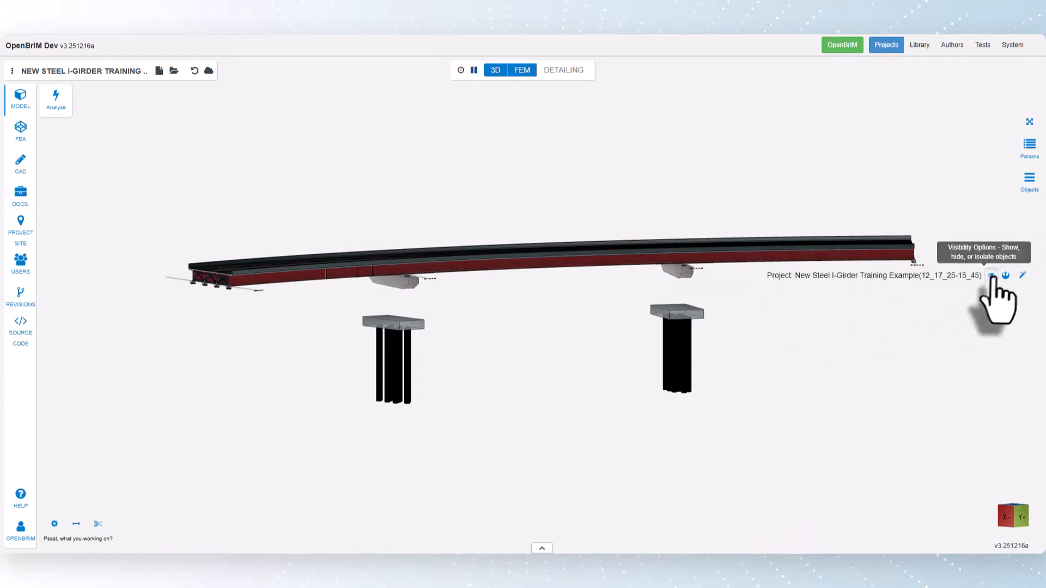
# Center the view on the column PierColumn1 and orbit the bridge around it.
pyautogui.click(408, 313)
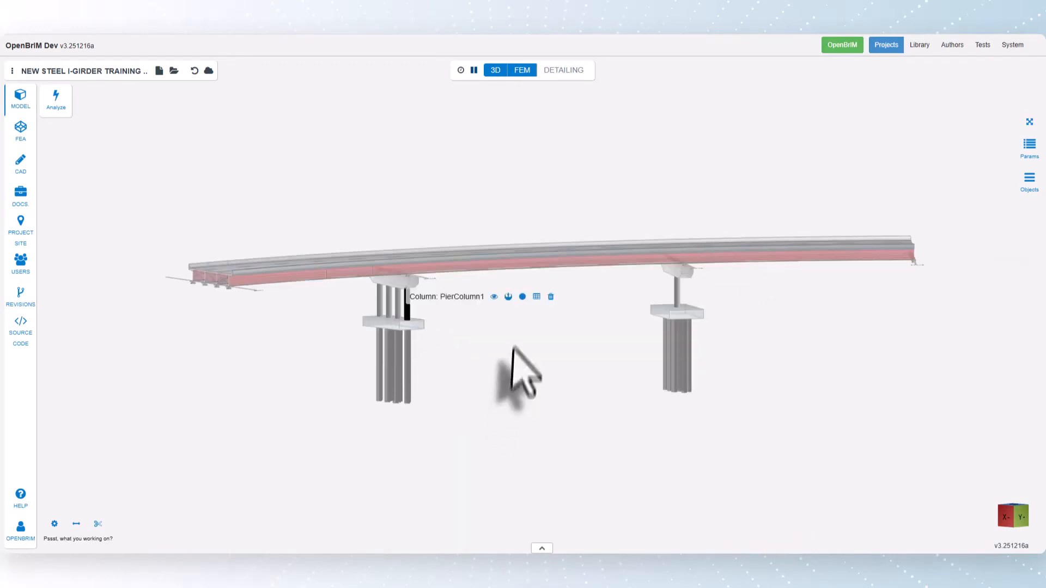
pyautogui.click(508, 297)
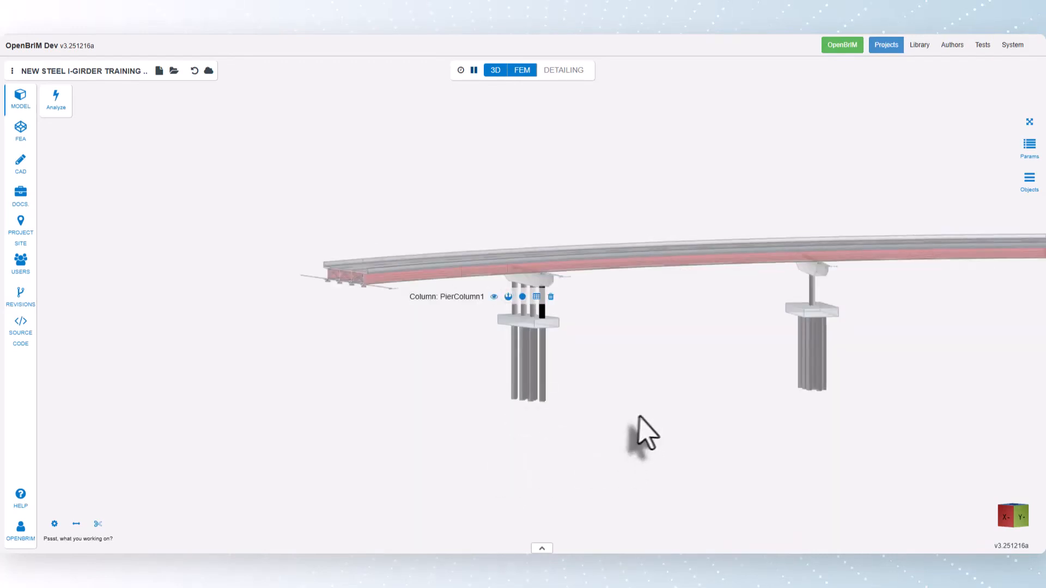
pyautogui.moveTo(615, 418); pyautogui.dragTo(654, 420)
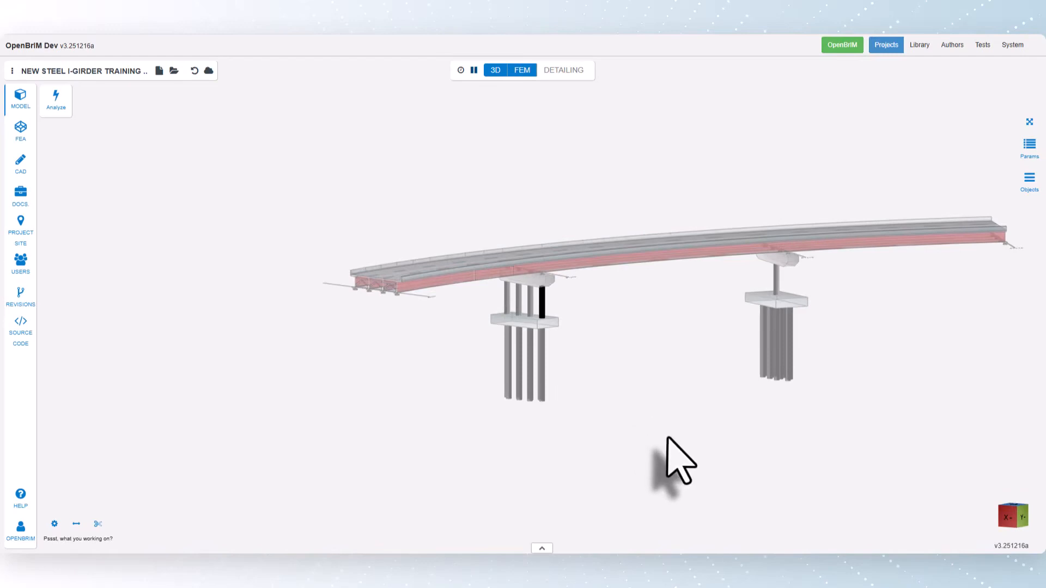
# Switch to the finite element model and view the whole bridge from slightly above.
pyautogui.click(21, 129)
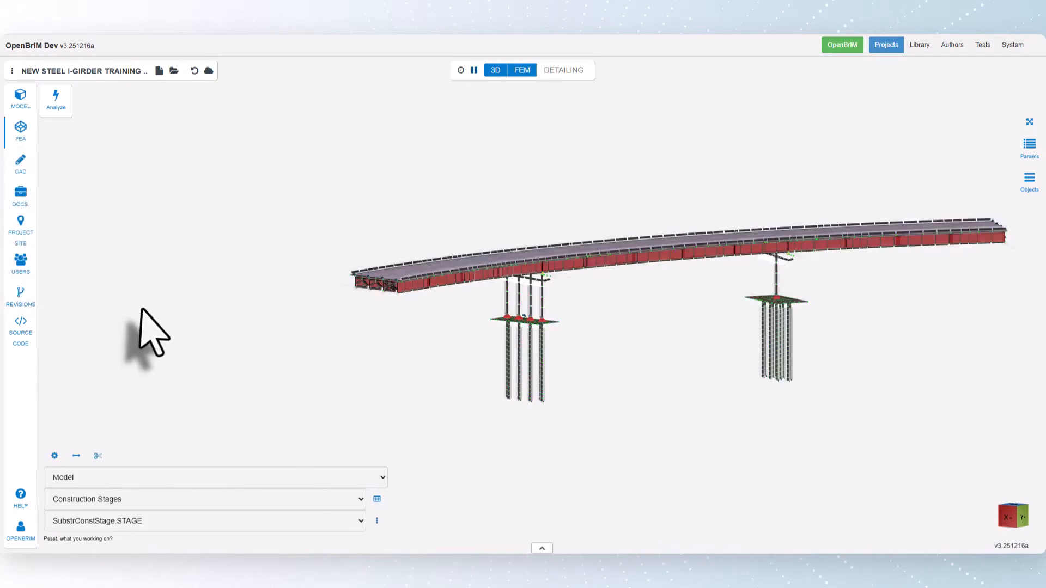
pyautogui.click(1030, 122)
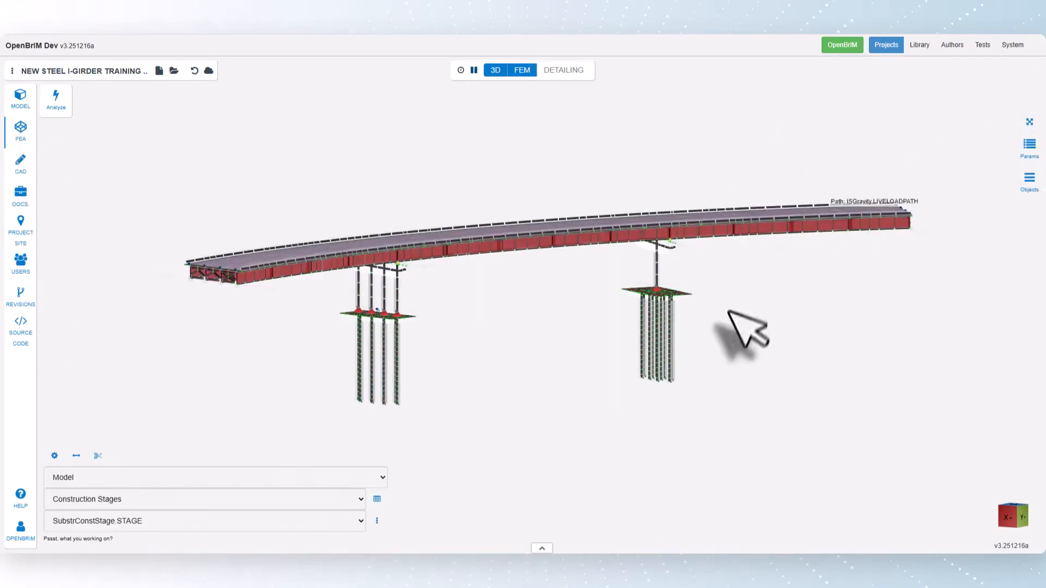
pyautogui.moveTo(769, 318); pyautogui.dragTo(763, 316)
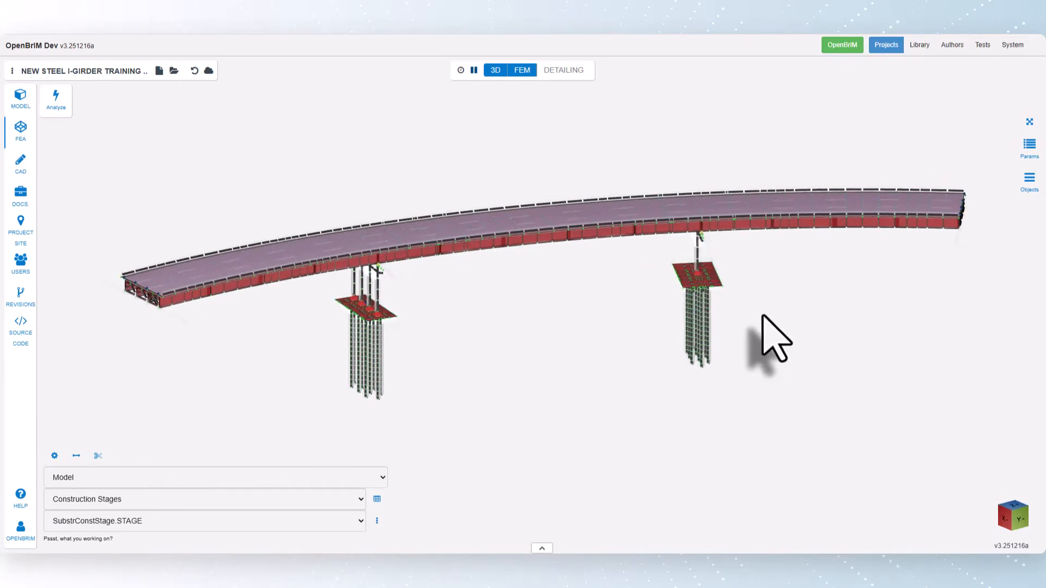
# Show only the elements active in SubstrConstStage.STAGE, and restore the display of the full finite element model.
pyautogui.click(377, 520)
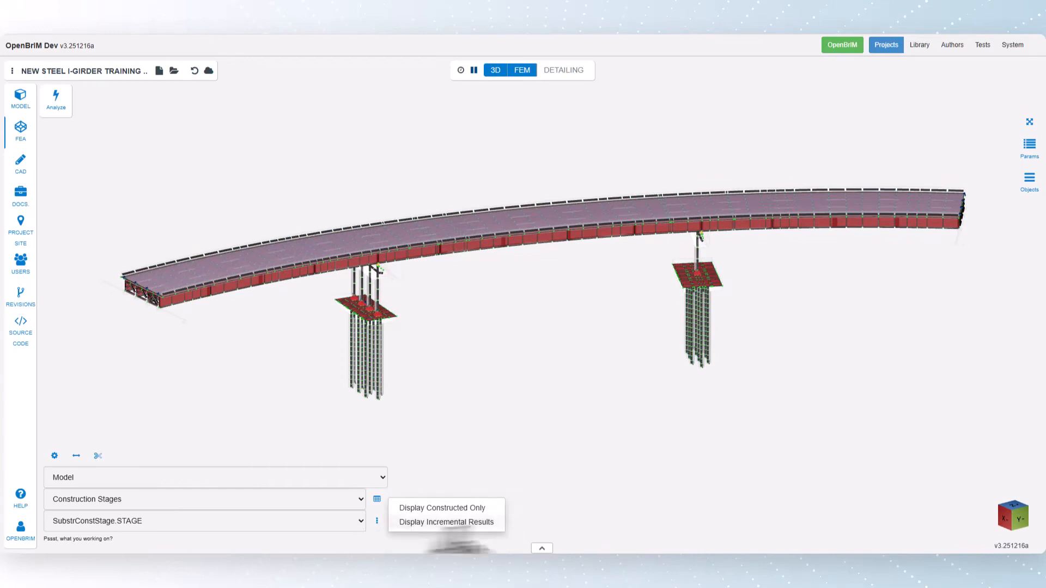
pyautogui.click(377, 521)
pyautogui.click(436, 509)
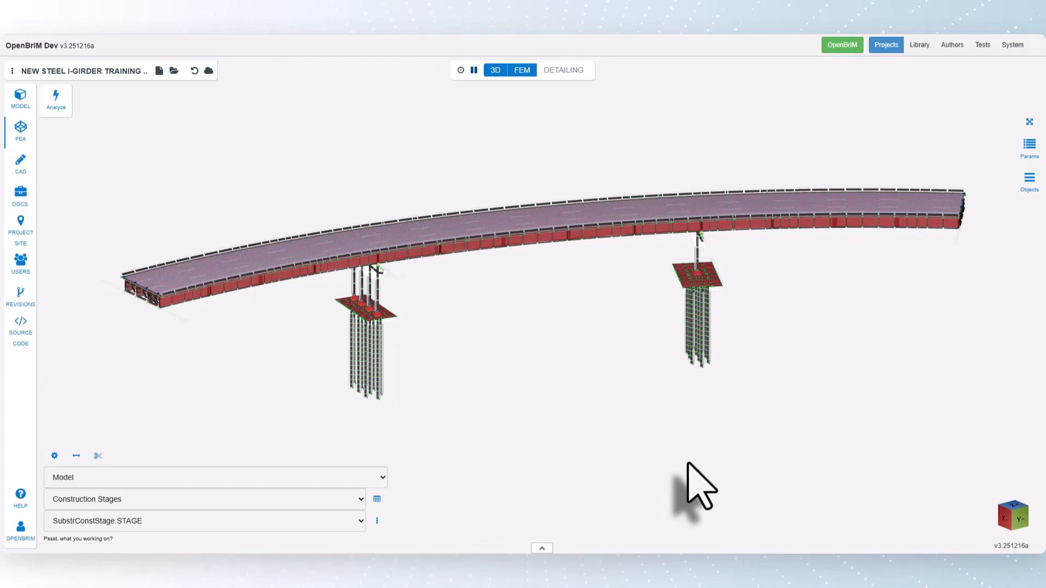
# Display the loading of FutureWearingStage.STAGE with an increased scale factor and inspect the load arrows at the near end of the deck.
pyautogui.click(99, 475)
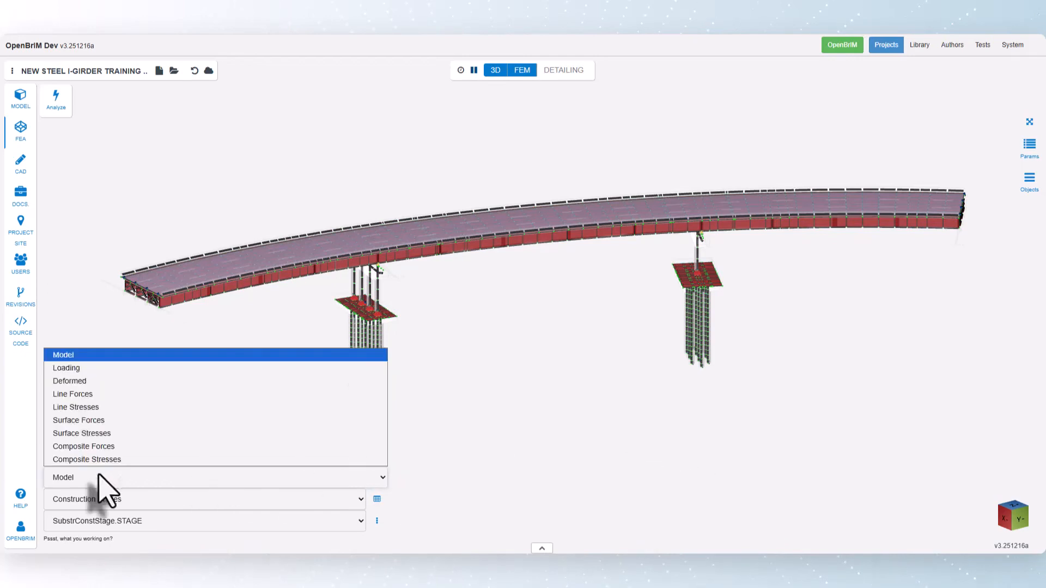
pyautogui.click(84, 368)
pyautogui.click(128, 522)
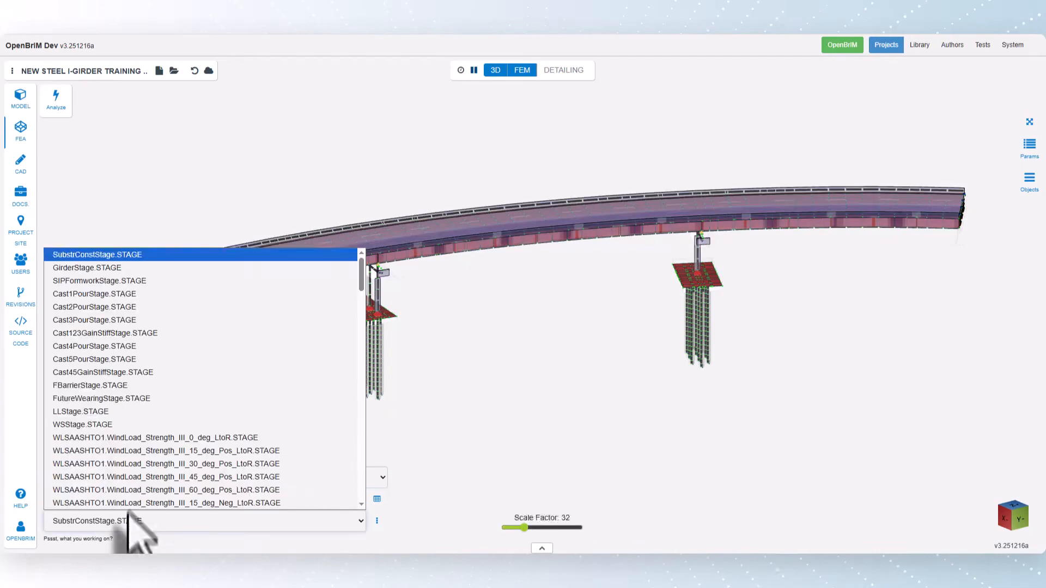
pyautogui.click(143, 399)
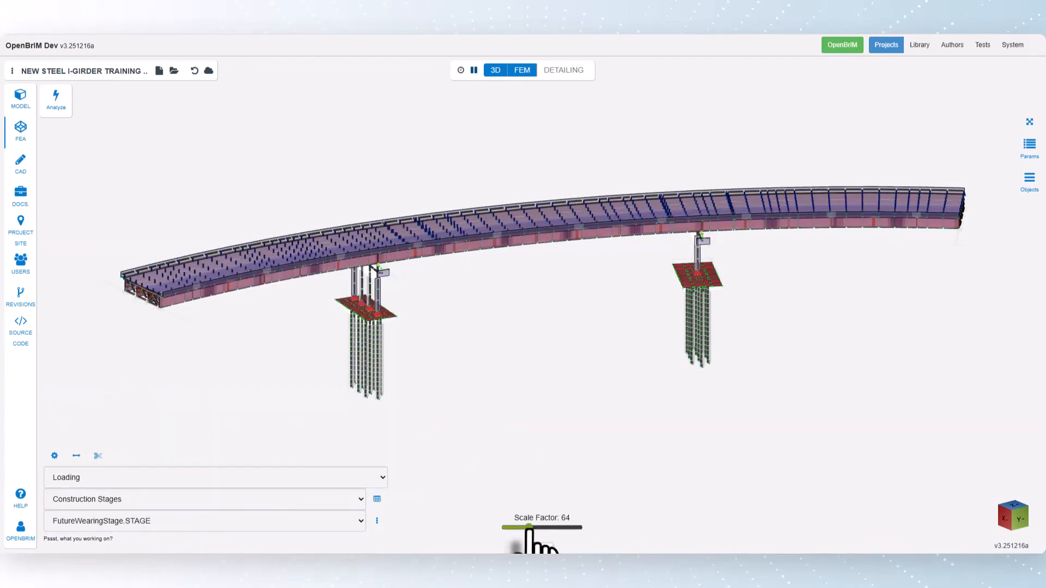
pyautogui.moveTo(538, 529); pyautogui.dragTo(533, 529)
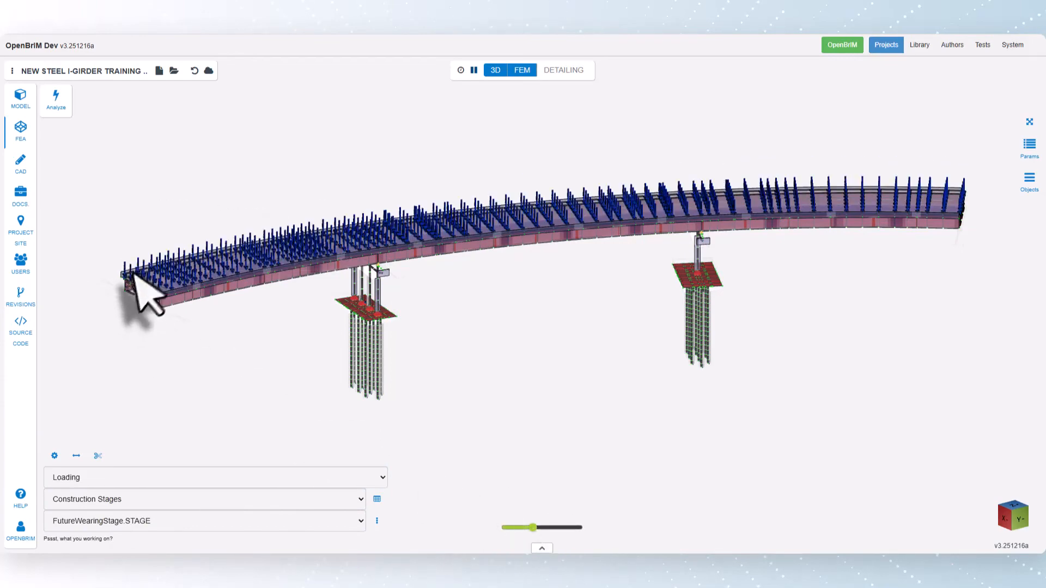
pyautogui.scroll(3, 123, 275)
pyautogui.scroll(5, 117, 278)
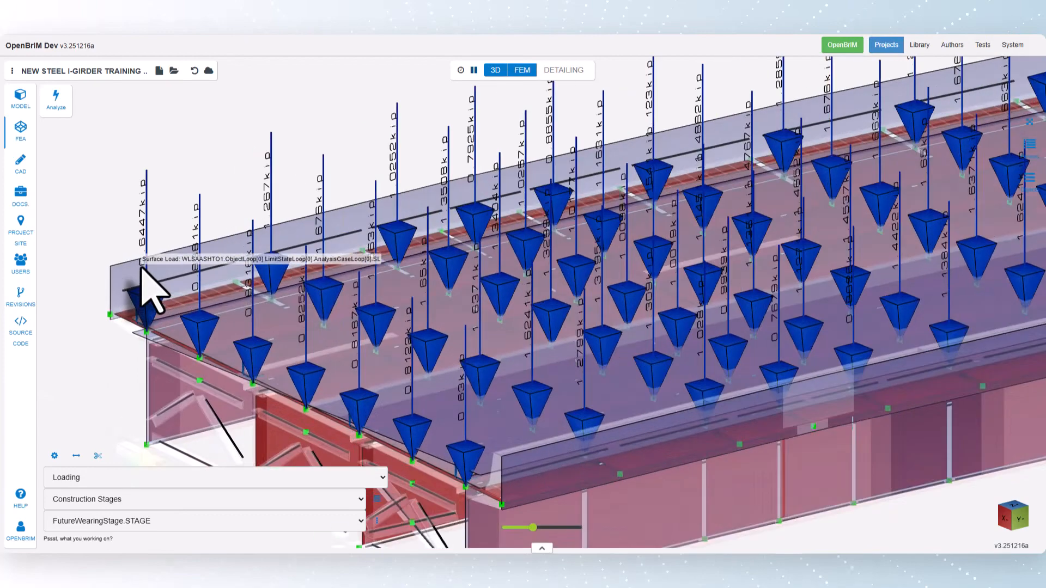
pyautogui.scroll(-10, 140, 268)
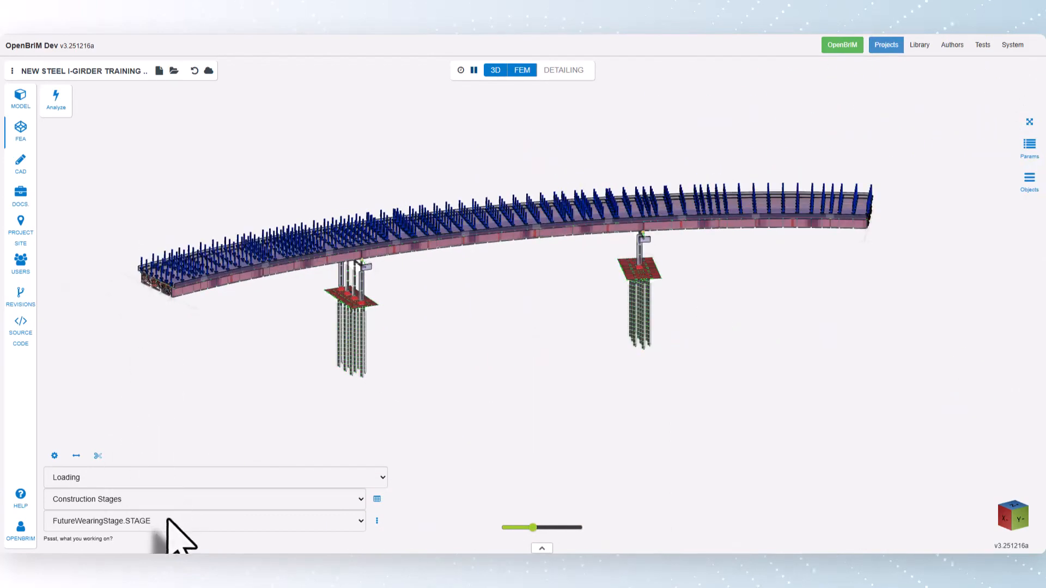
# Run the finite element analysis and open the Node Reactions (Global) results with their list of FEA cases.
pyautogui.click(56, 100)
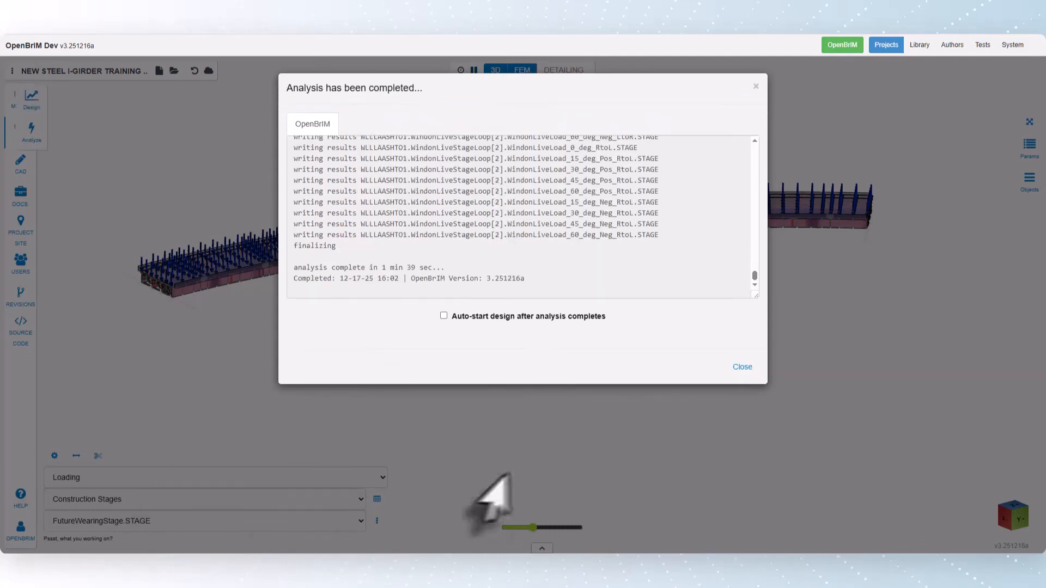
pyautogui.click(742, 367)
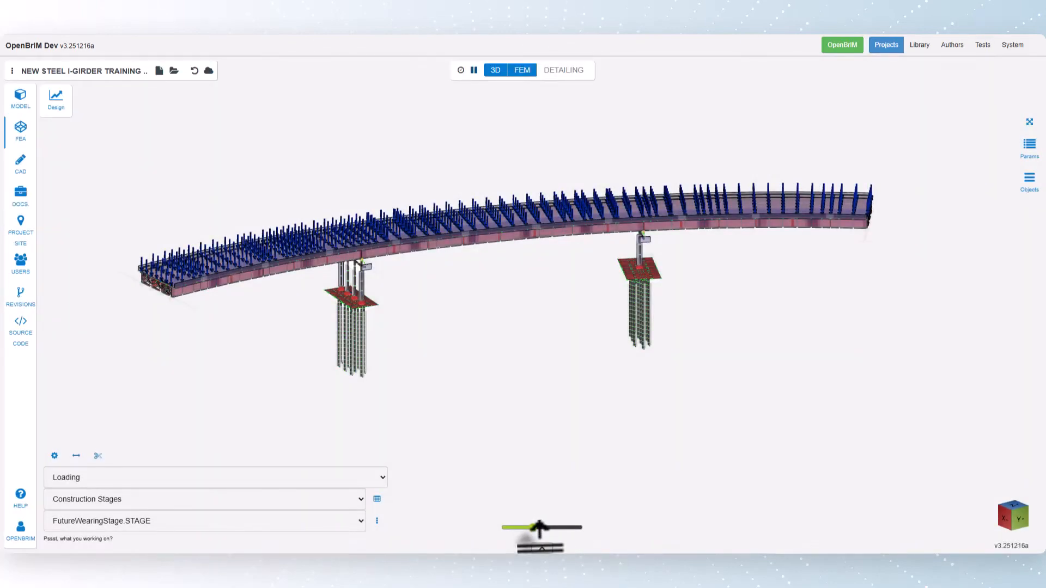
pyautogui.click(541, 547)
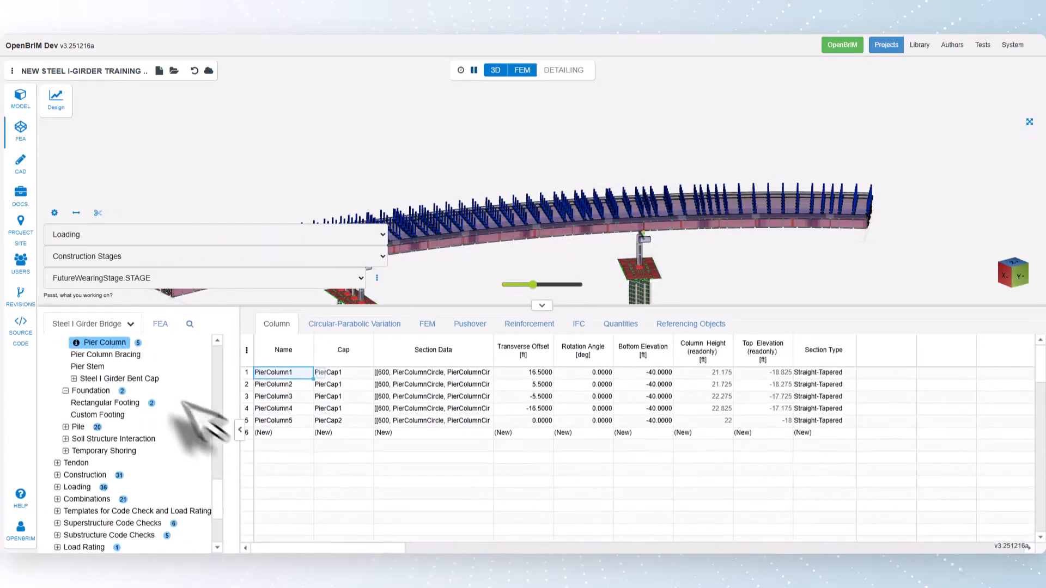
pyautogui.click(160, 323)
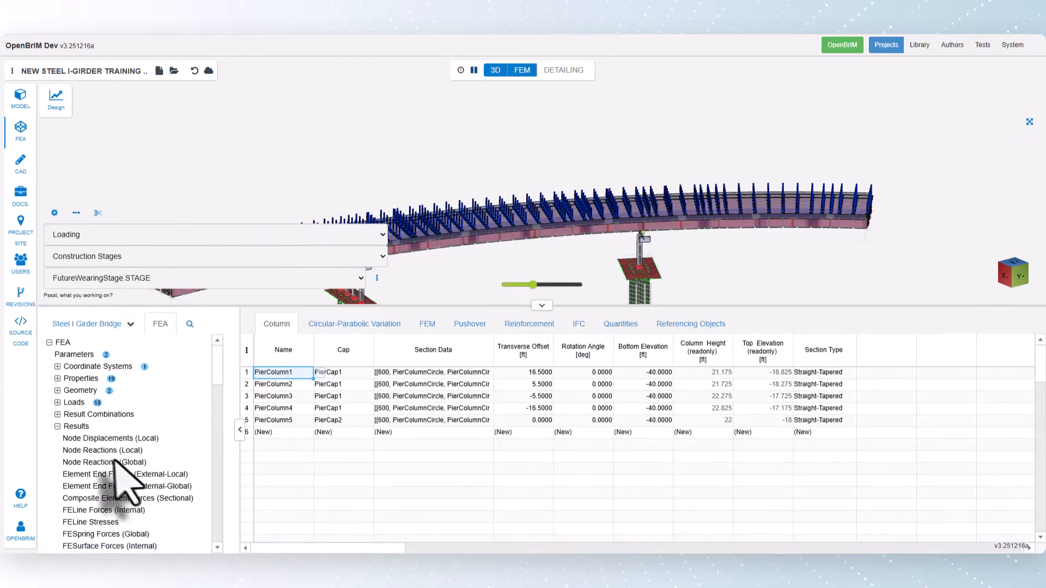
pyautogui.click(104, 462)
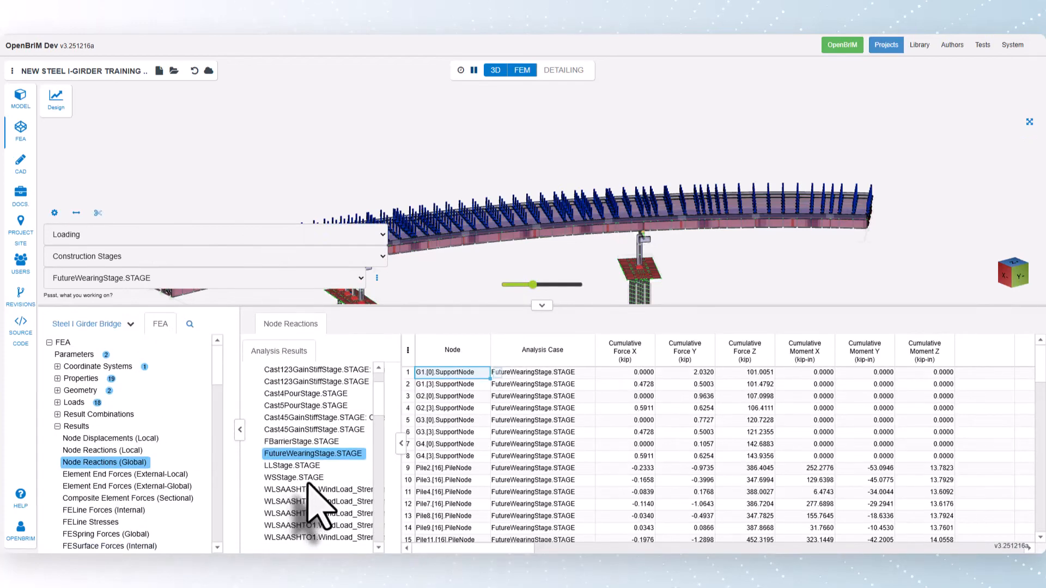
pyautogui.scroll(5, 308, 482)
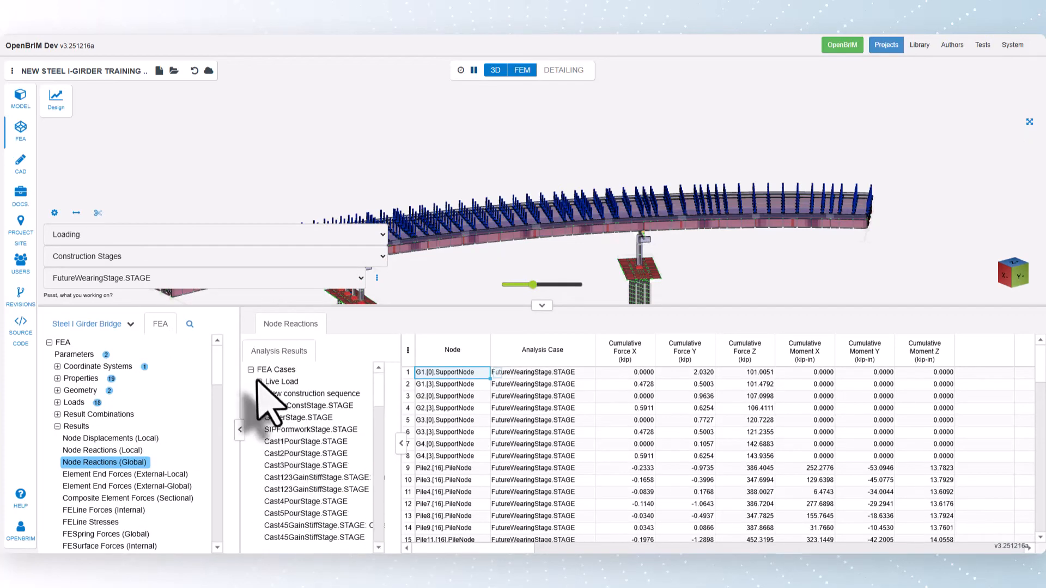
# Open the LLHL93Case.LIVELOAD node reactions and display the influence surfaces for the Pile4 node's maximum Force Z and Moment Y.
pyautogui.click(305, 393)
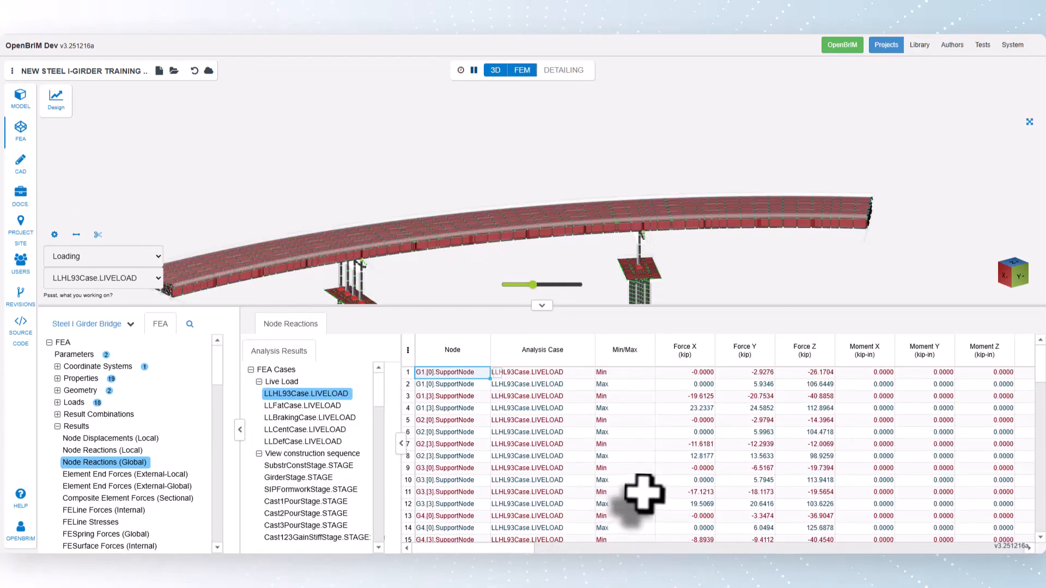
pyautogui.scroll(-5, 670, 477)
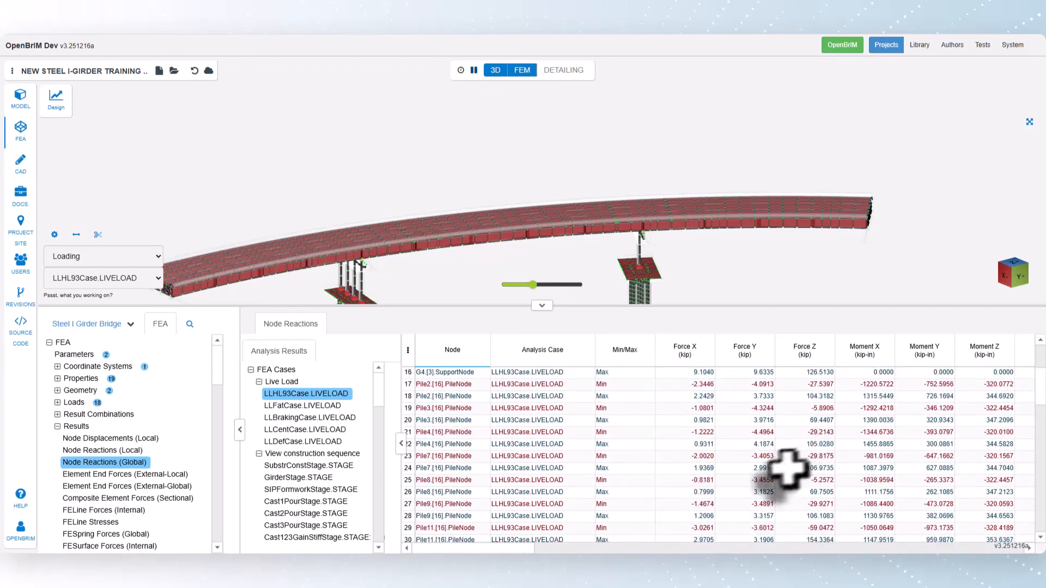
pyautogui.click(796, 446)
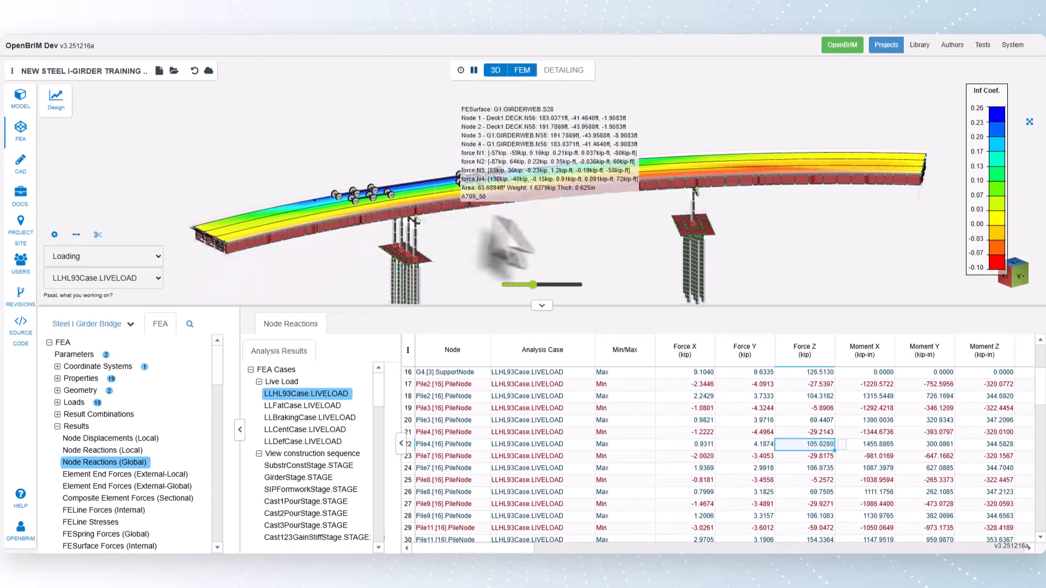
pyautogui.scroll(3, 525, 240)
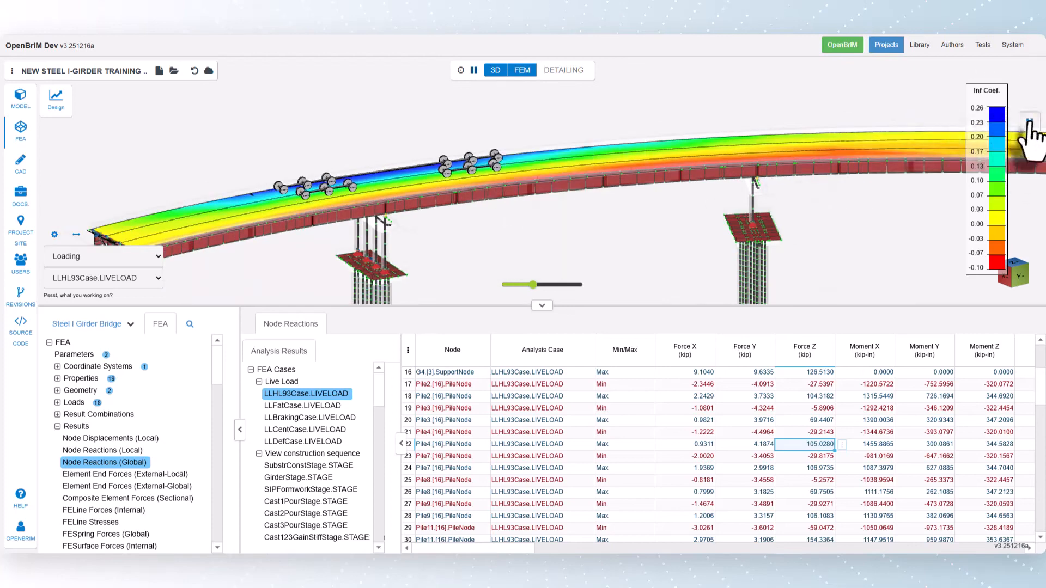
pyautogui.click(1029, 122)
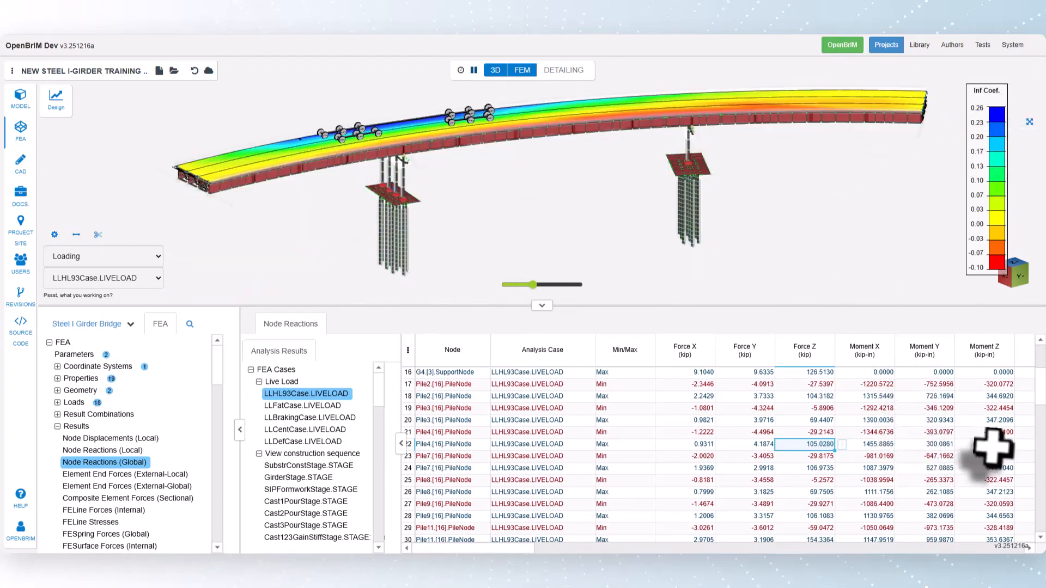
pyautogui.click(926, 444)
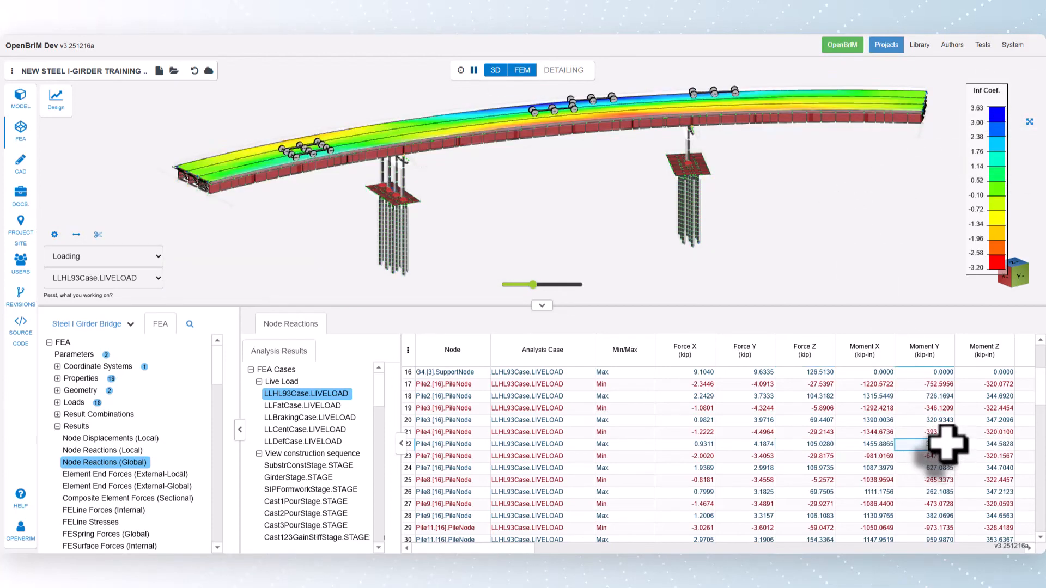
# Open the Node Displacements (Local) results of FutureWearingStage.STAGE and display its deformed shape at a reduced scale factor.
pyautogui.scroll(-3, 292, 525)
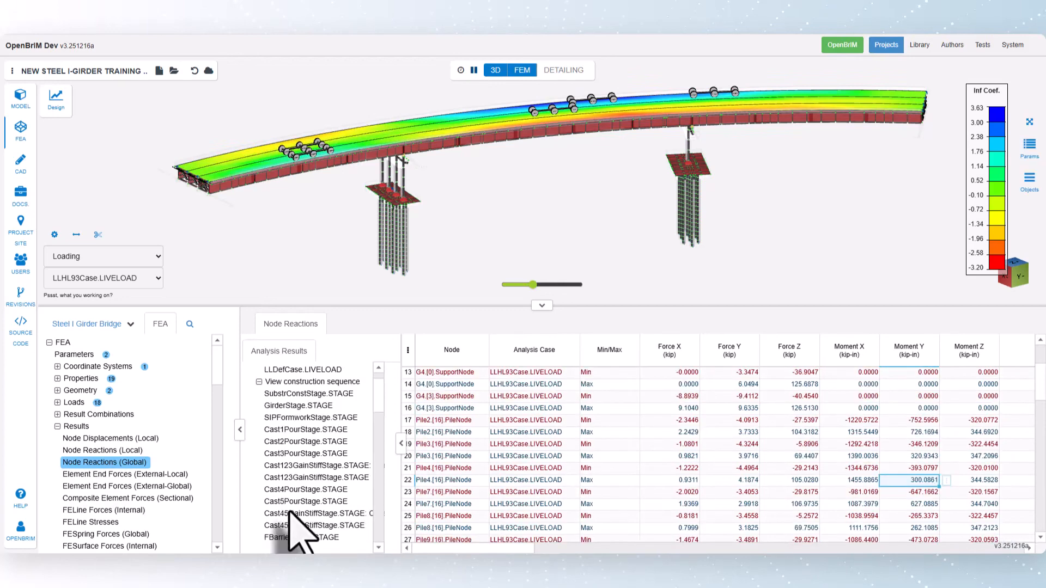
pyautogui.click(301, 514)
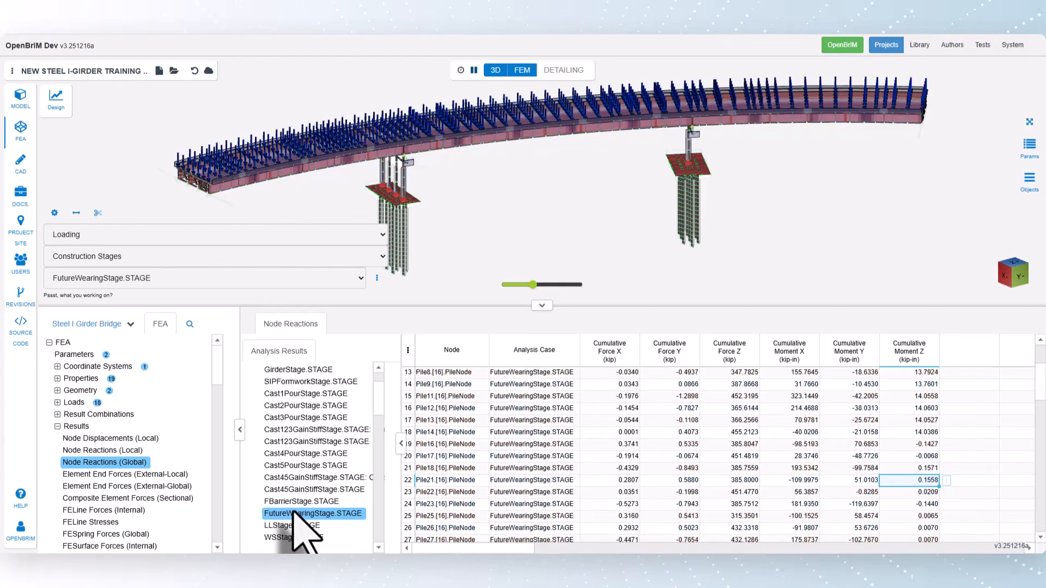
pyautogui.click(107, 440)
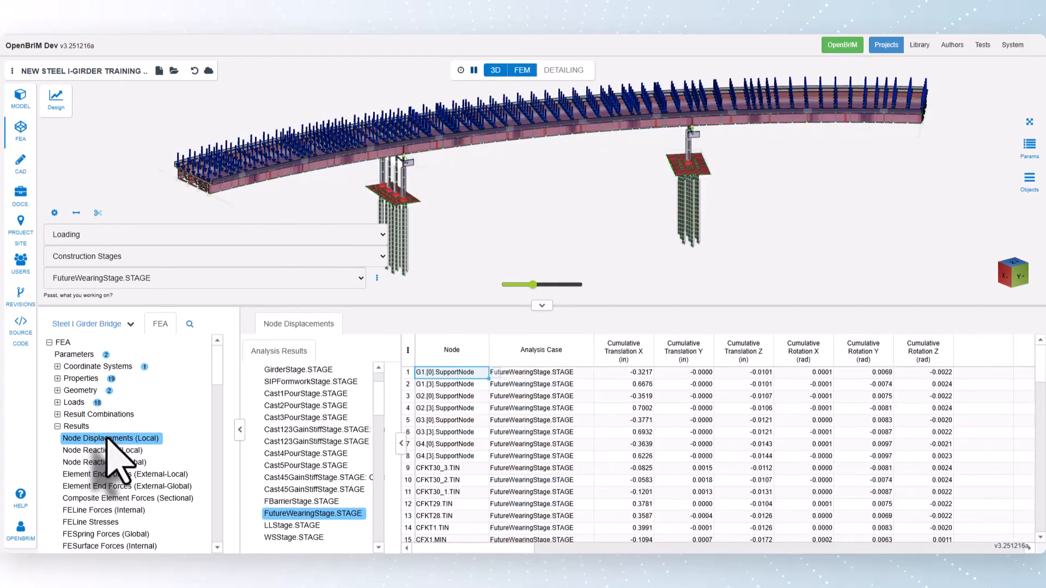
pyautogui.click(126, 235)
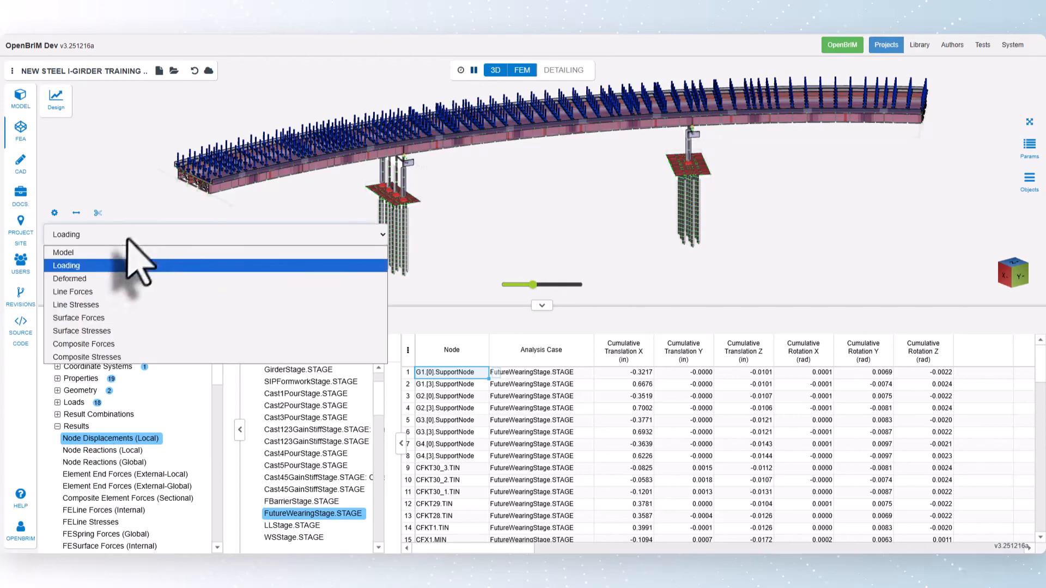
pyautogui.click(104, 277)
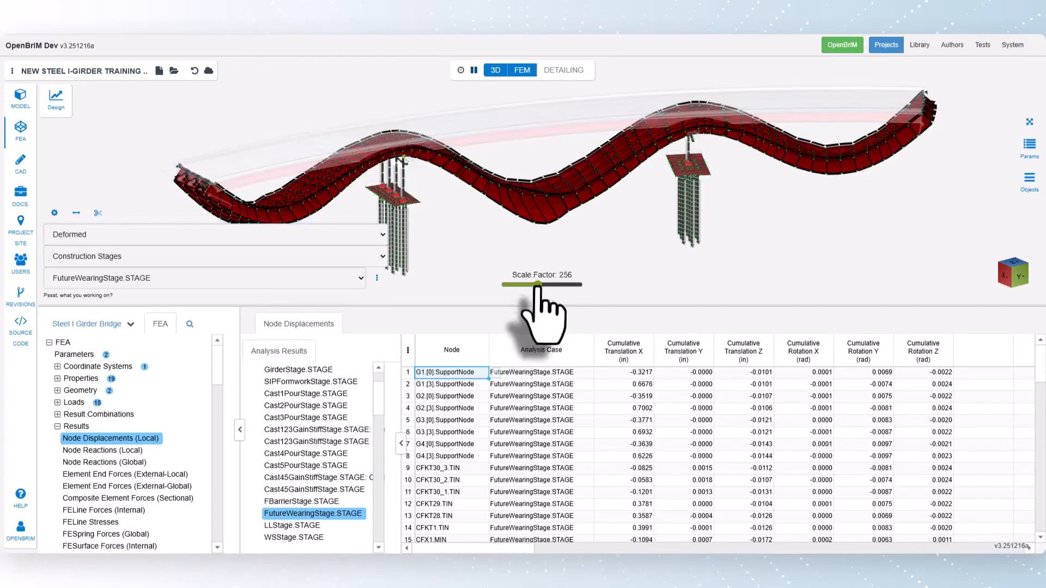
pyautogui.moveTo(533, 284); pyautogui.dragTo(523, 285)
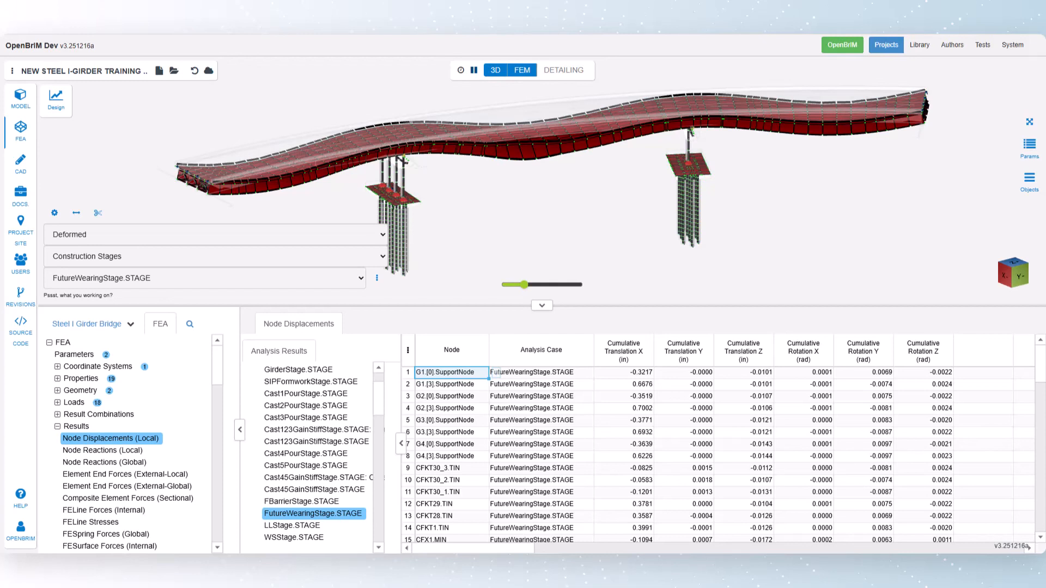
# Return to the Node Reactions (Global) results and display the composite forces of a selected FEComposite for FutureWearingStage.STAGE.
pyautogui.click(97, 463)
pyautogui.click(204, 235)
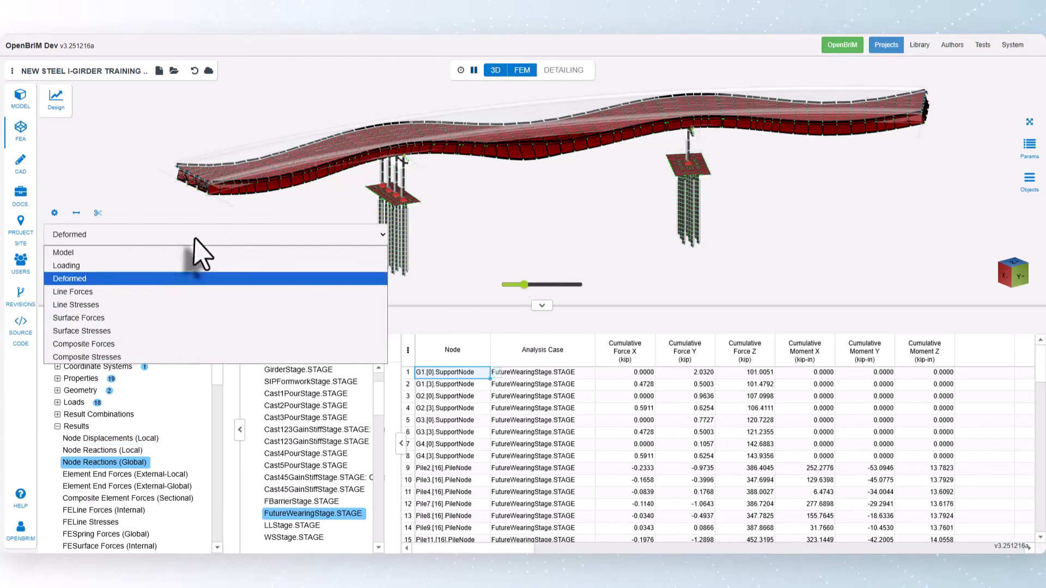
pyautogui.click(170, 344)
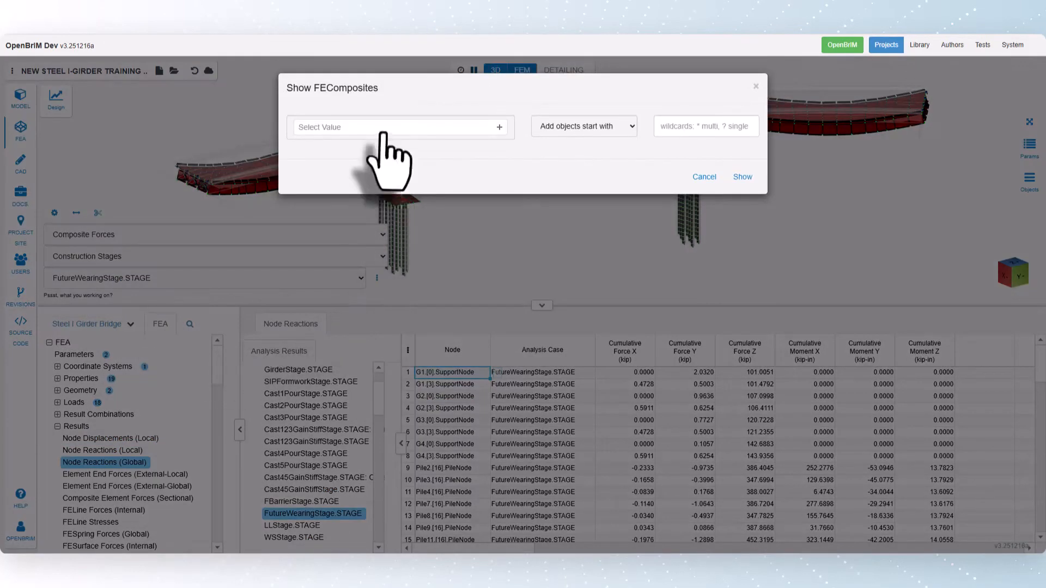
pyautogui.click(384, 132)
pyautogui.click(374, 168)
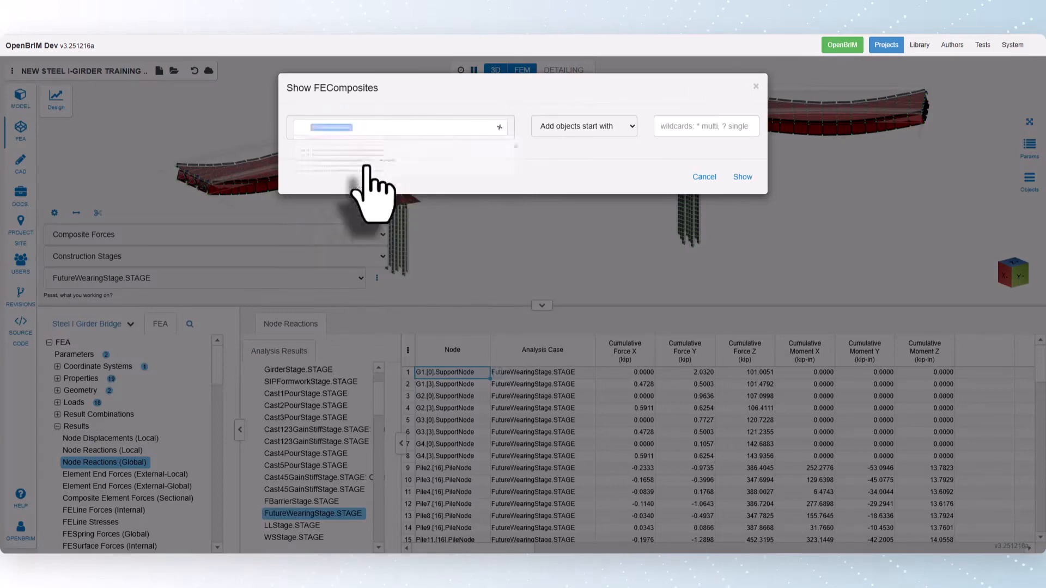
pyautogui.click(743, 176)
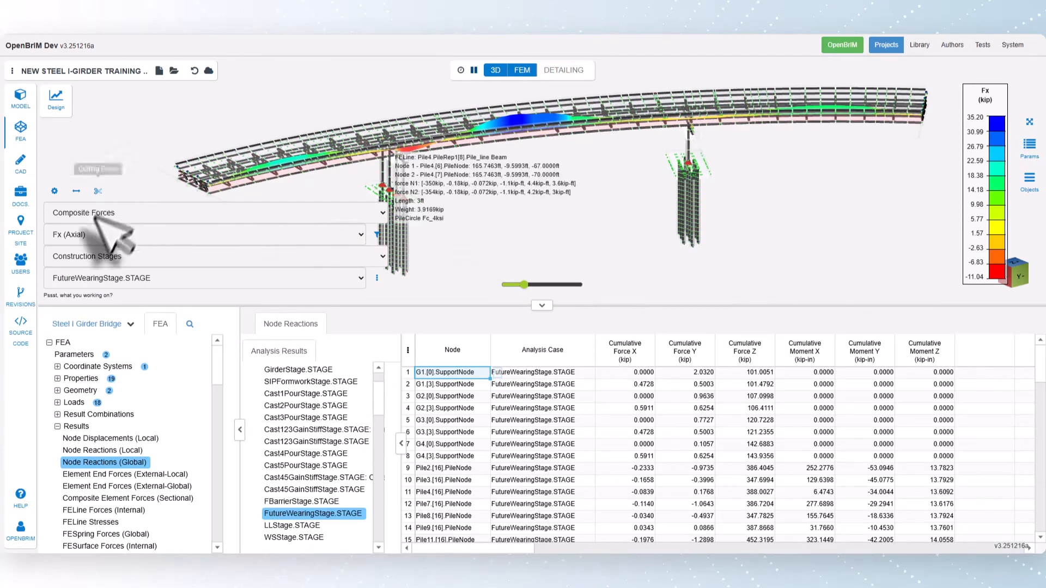
# Switch the composite force diagram to My (Moment) and enlarge its scale factor.
pyautogui.click(359, 234)
pyautogui.click(260, 272)
pyautogui.click(137, 302)
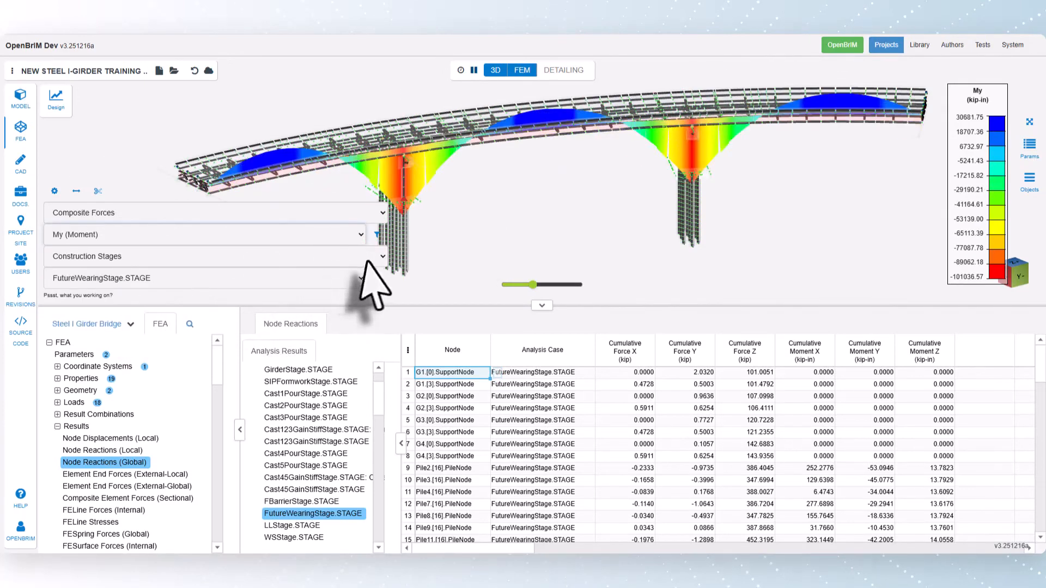
pyautogui.click(538, 284)
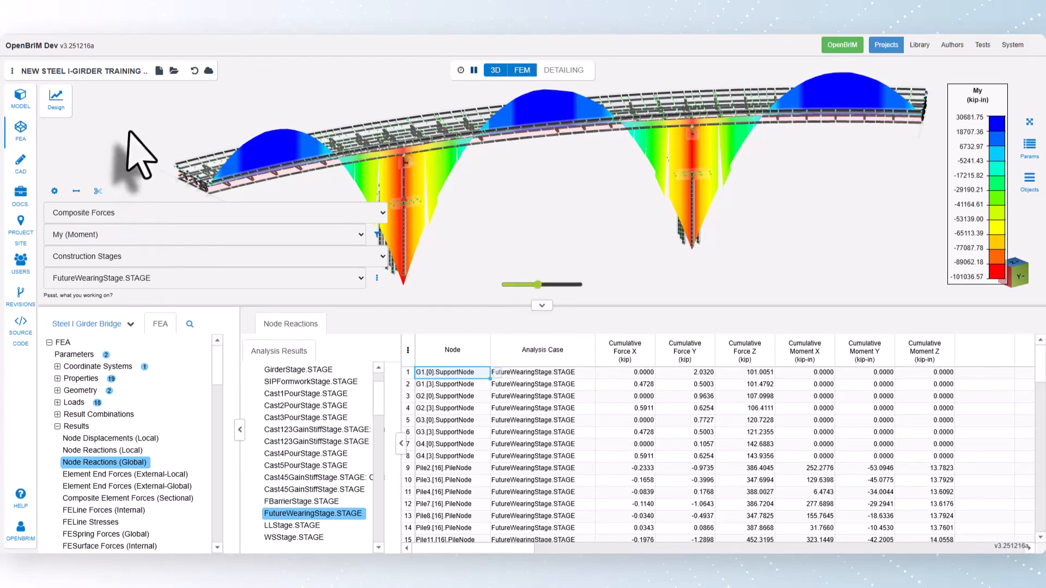
# Run the design computations and open the detailed design report.
pyautogui.click(56, 103)
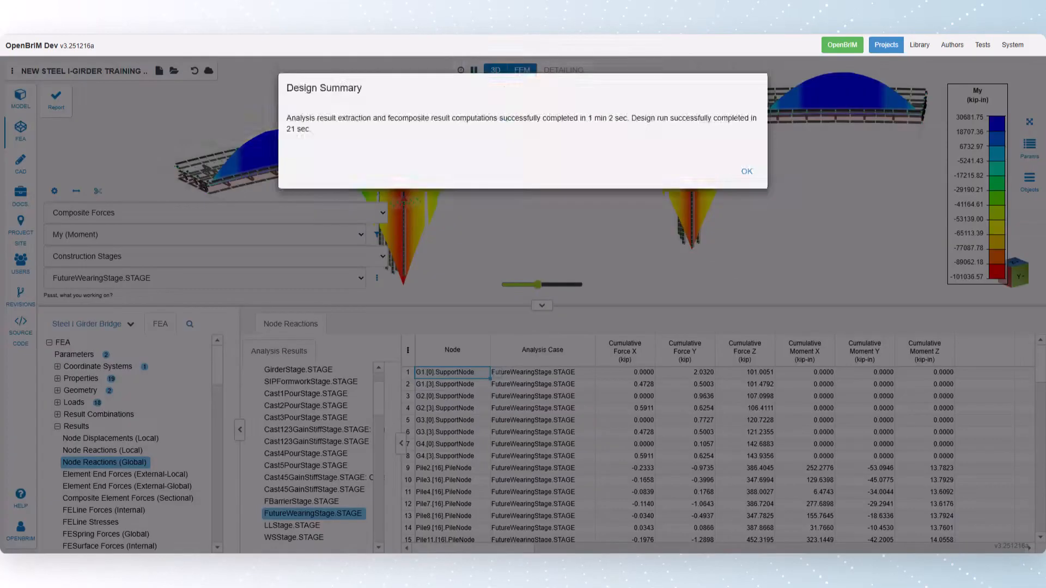
pyautogui.click(742, 171)
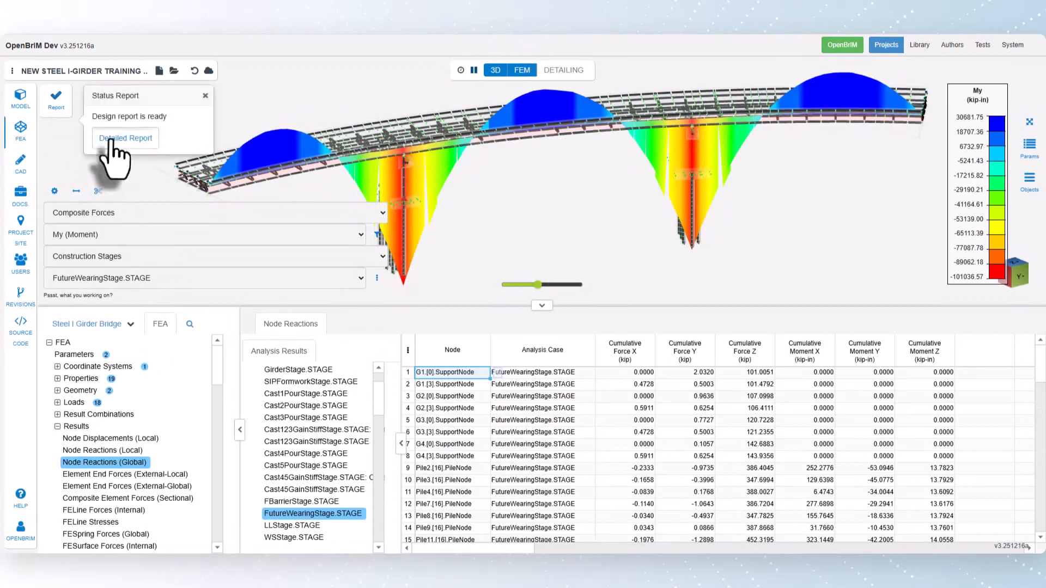
pyautogui.click(109, 136)
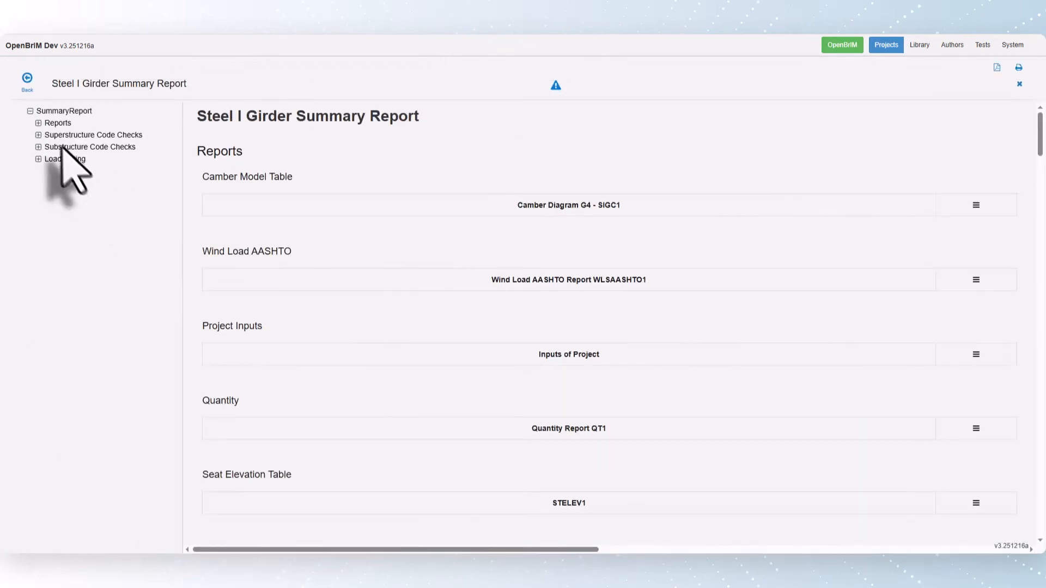
# Find the Strength Limit State table under the superstructure girder code checks and open the detailed report for G1 at station 260ft.
pyautogui.click(39, 123)
pyautogui.click(38, 207)
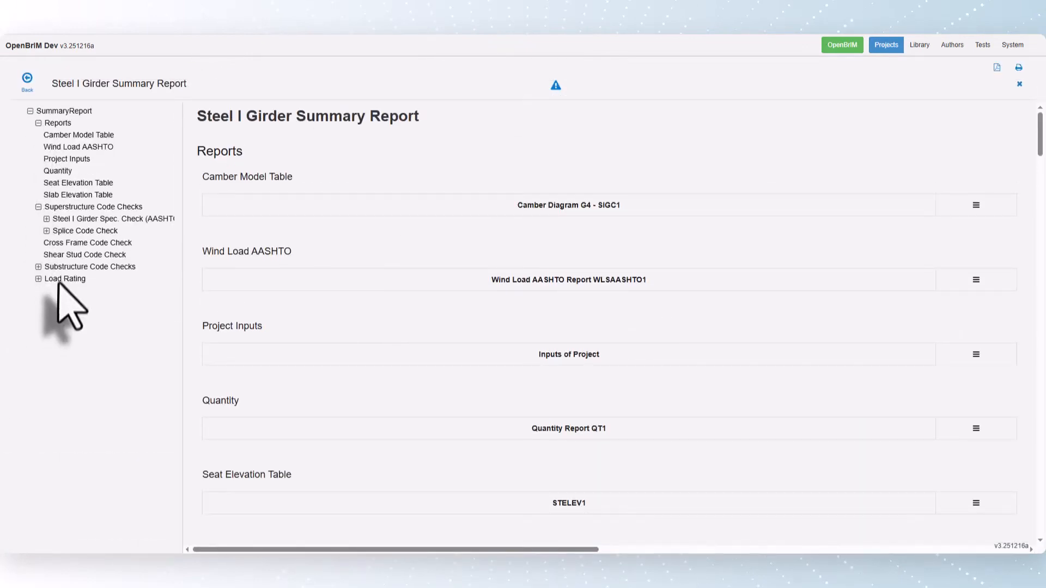
pyautogui.click(47, 219)
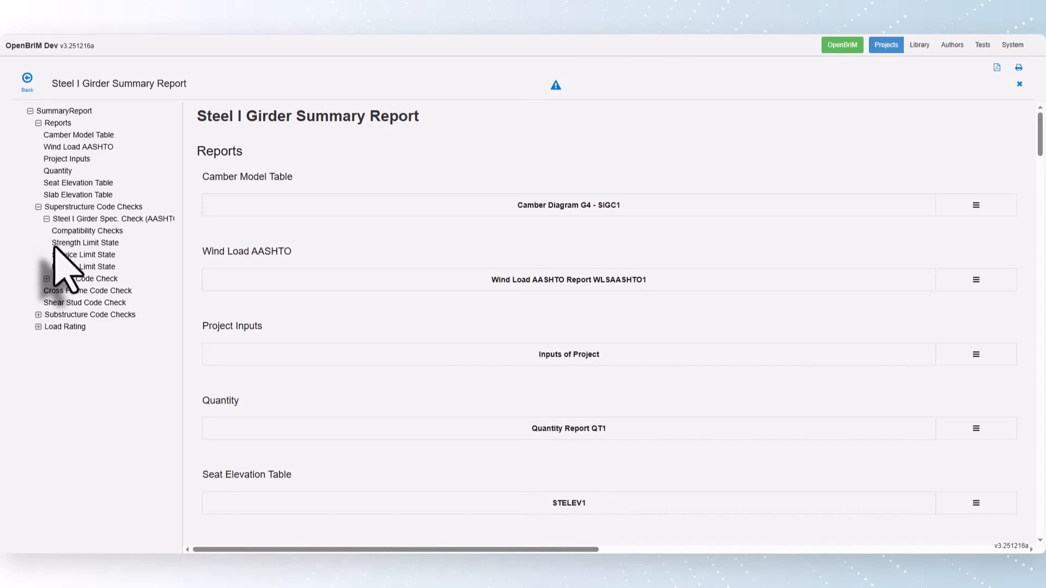
pyautogui.click(61, 244)
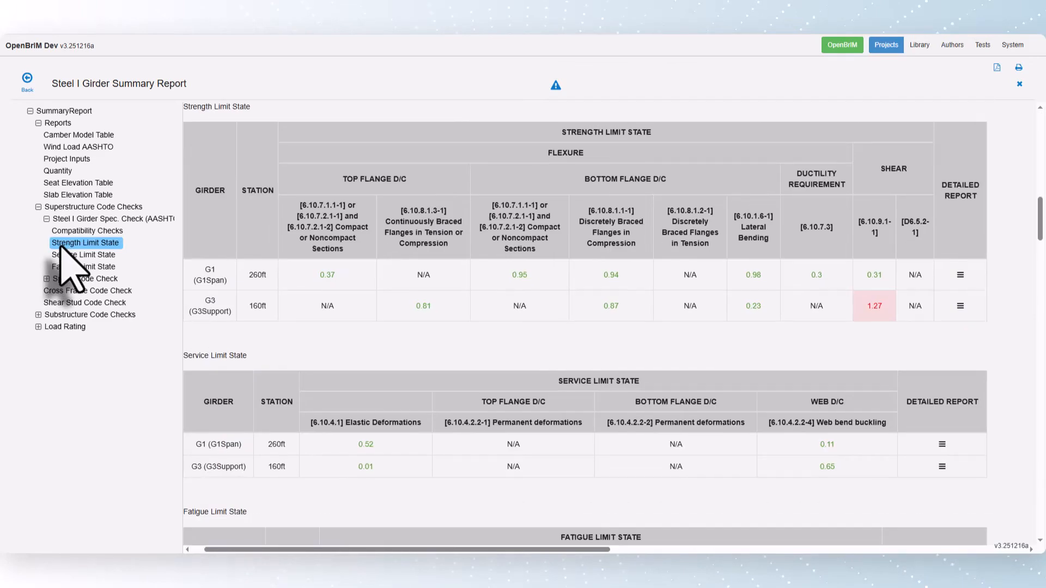
pyautogui.click(959, 275)
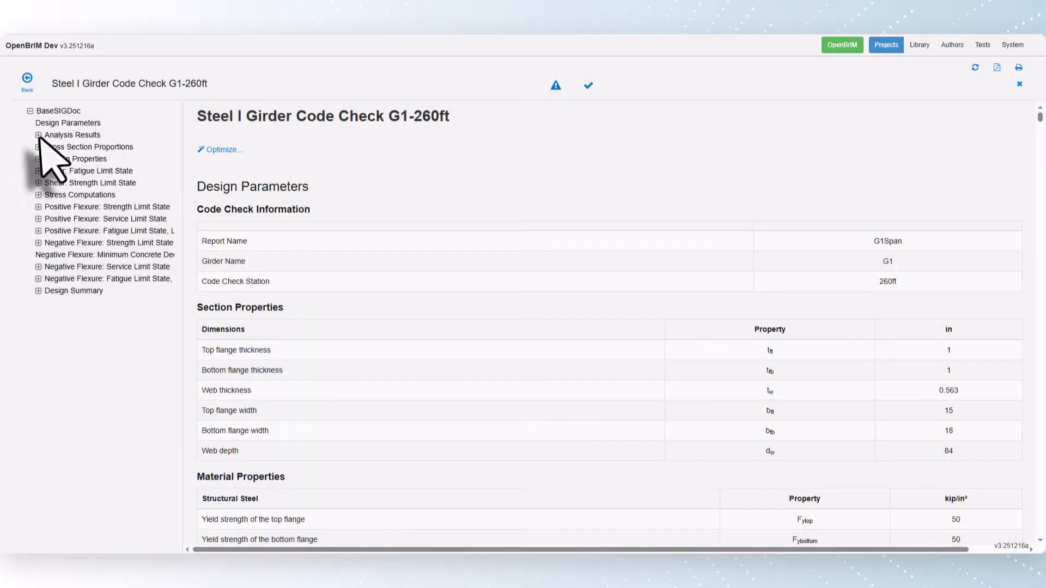
# View the Max Factor - Max Result table of the Strength I combination in the composite section results.
pyautogui.click(38, 135)
pyautogui.click(46, 147)
pyautogui.click(55, 171)
pyautogui.click(63, 182)
pyautogui.click(82, 194)
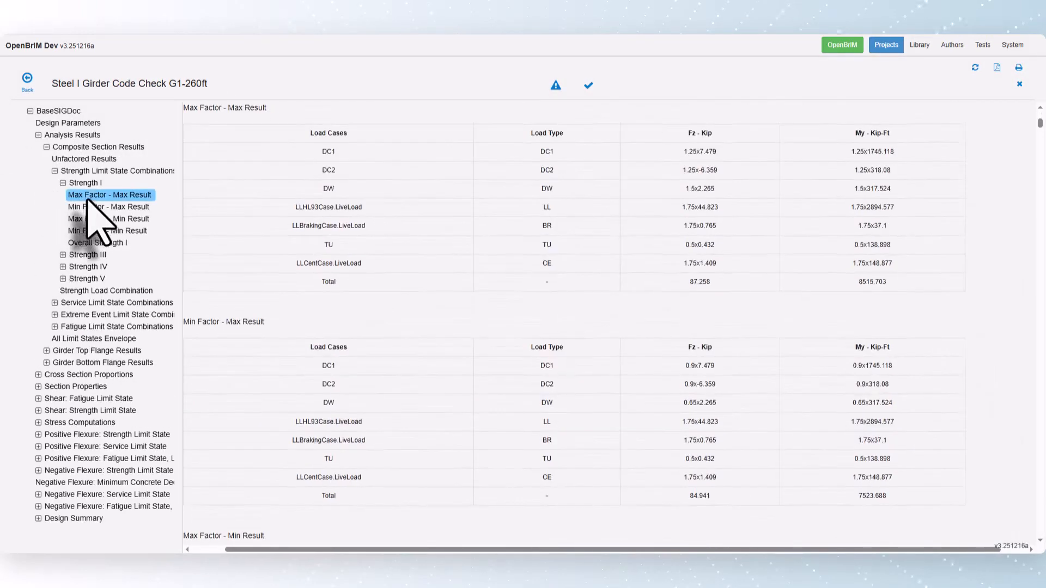
# Review the Web Proportions check and the Shear Resistance at Strength Limit State check.
pyautogui.click(38, 338)
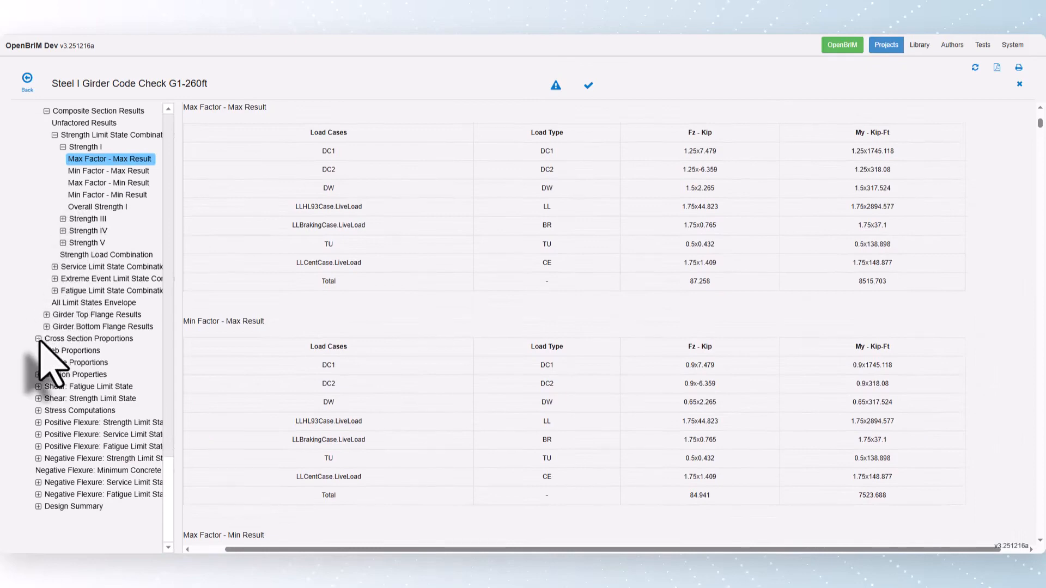
pyautogui.click(56, 351)
pyautogui.click(38, 399)
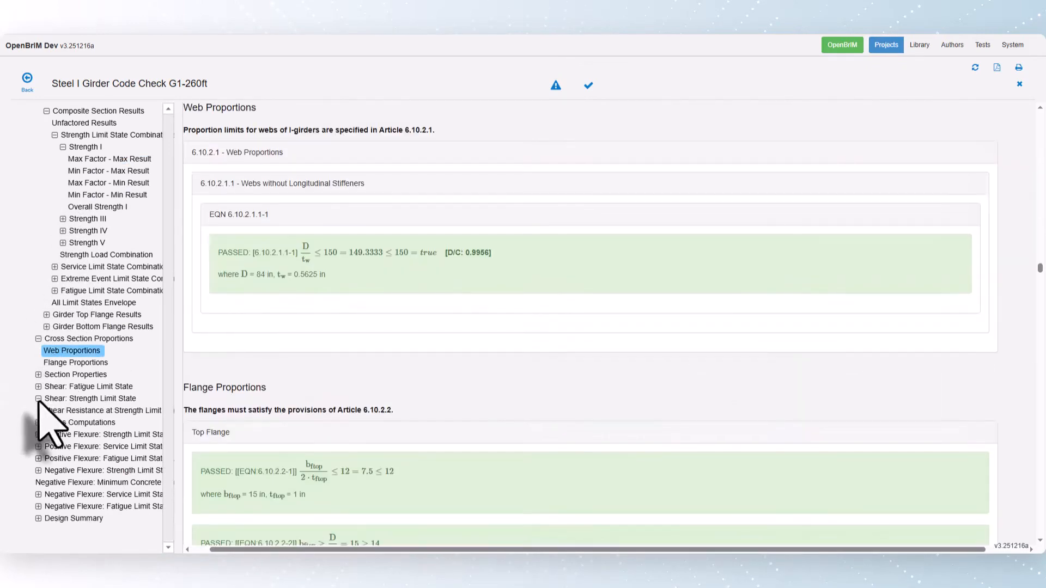
pyautogui.click(62, 411)
# Review the service-limit-state Elastic Deformations for positive and negative flexure, and the Design Flange Stresses in the design summary.
pyautogui.click(39, 447)
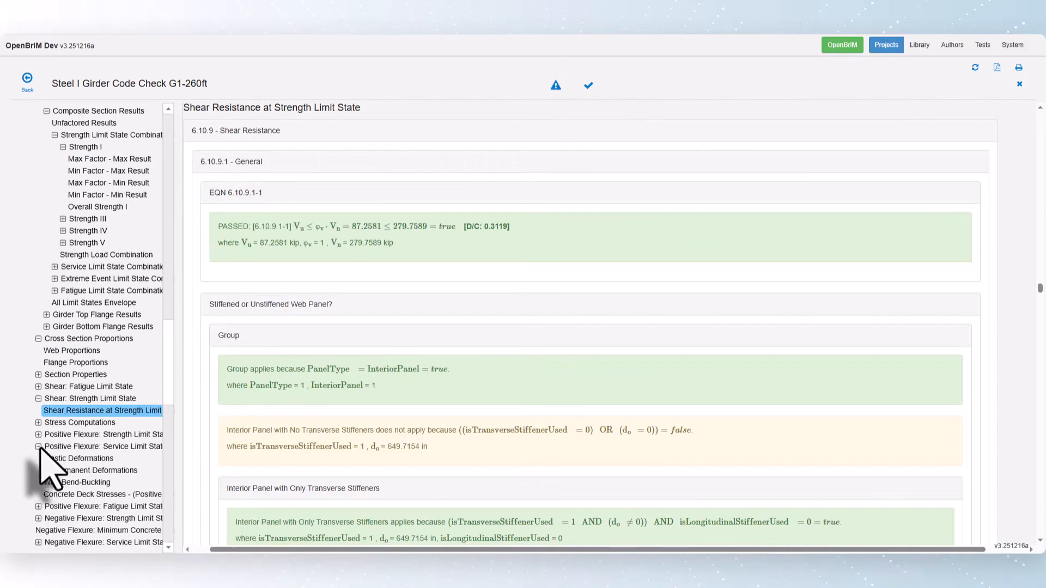
pyautogui.click(54, 458)
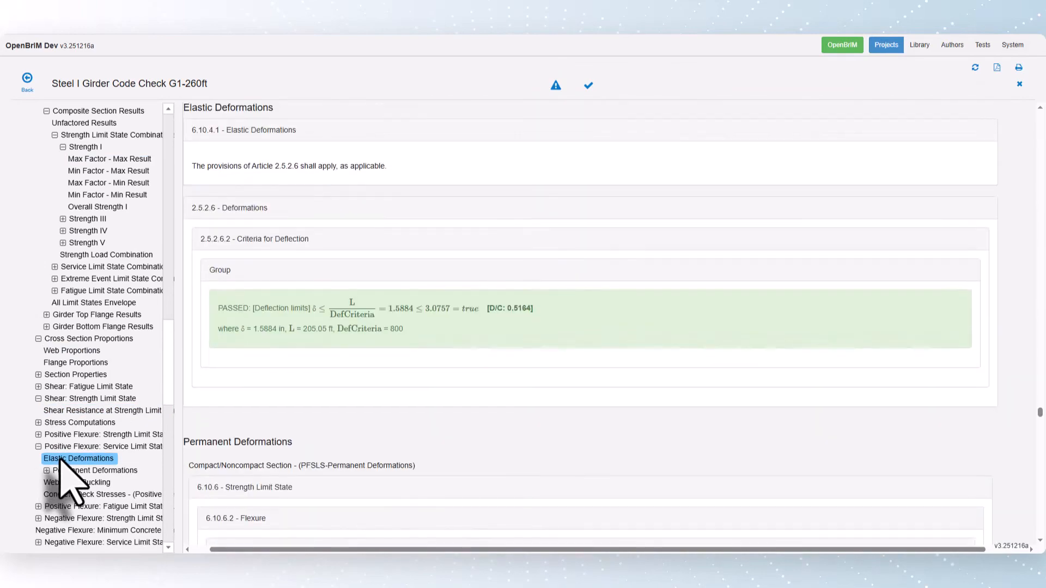
pyautogui.click(38, 518)
pyautogui.click(50, 531)
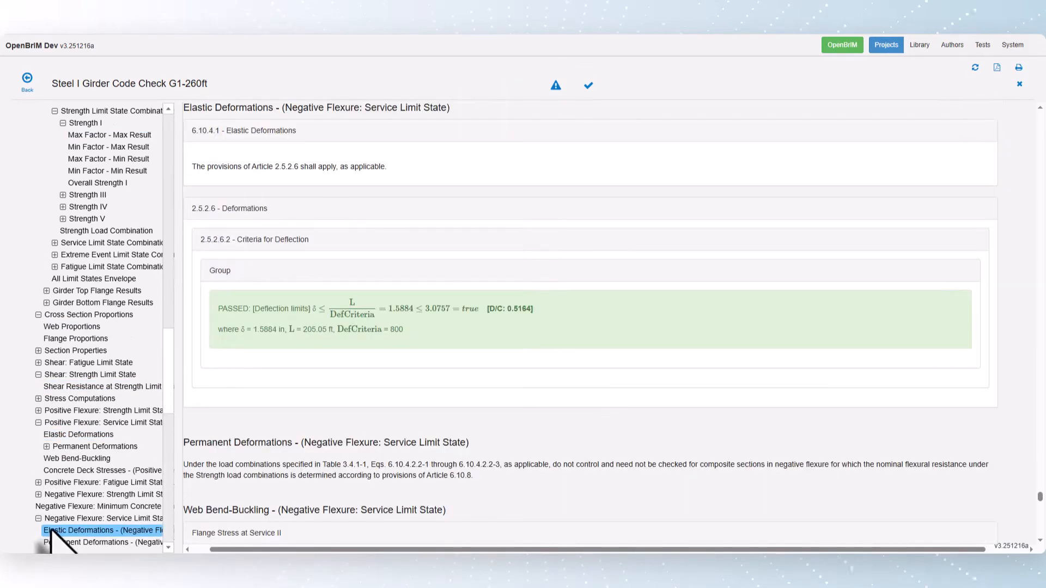
pyautogui.click(70, 541)
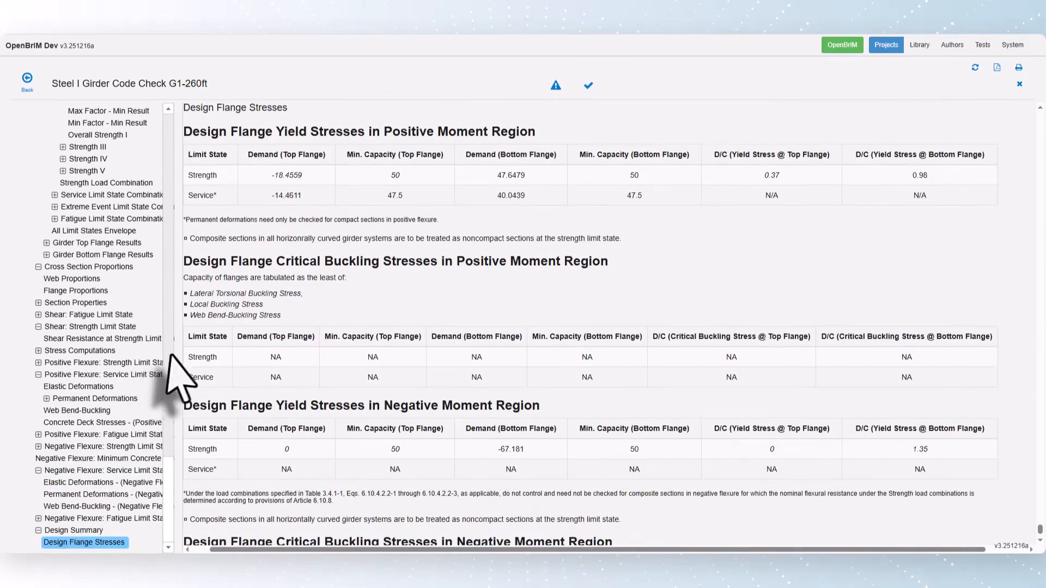
# Return to the summary report, list the Substructure Code Checks and Load Rating reports, and go back to the bridge model.
pyautogui.click(27, 79)
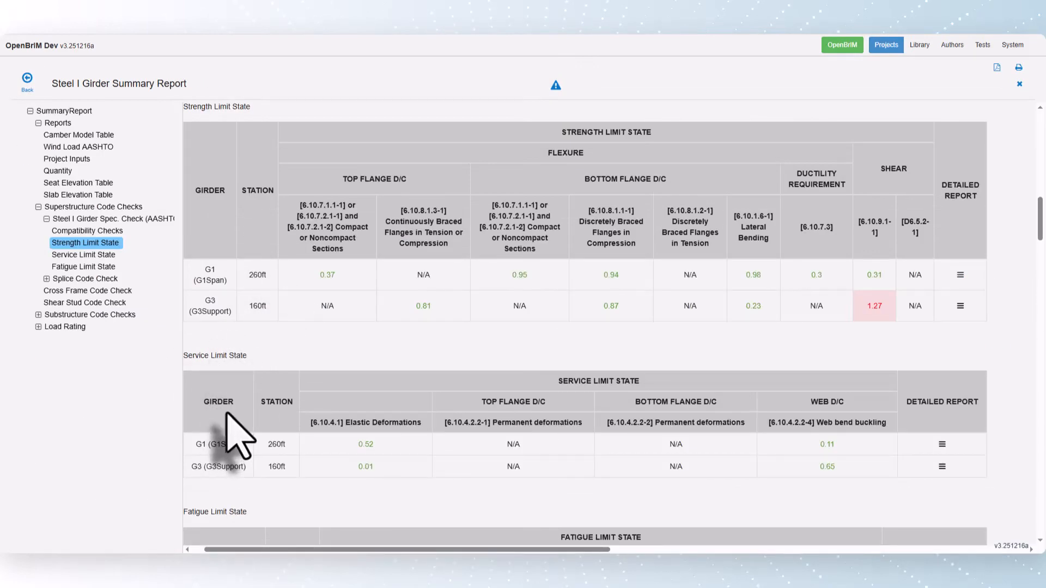
pyautogui.click(38, 315)
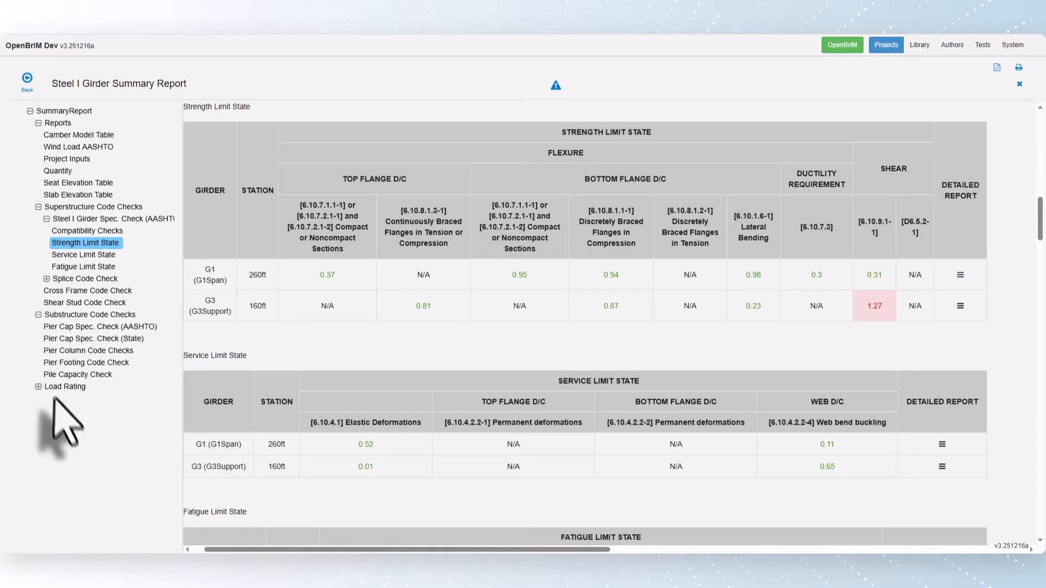
pyautogui.click(38, 386)
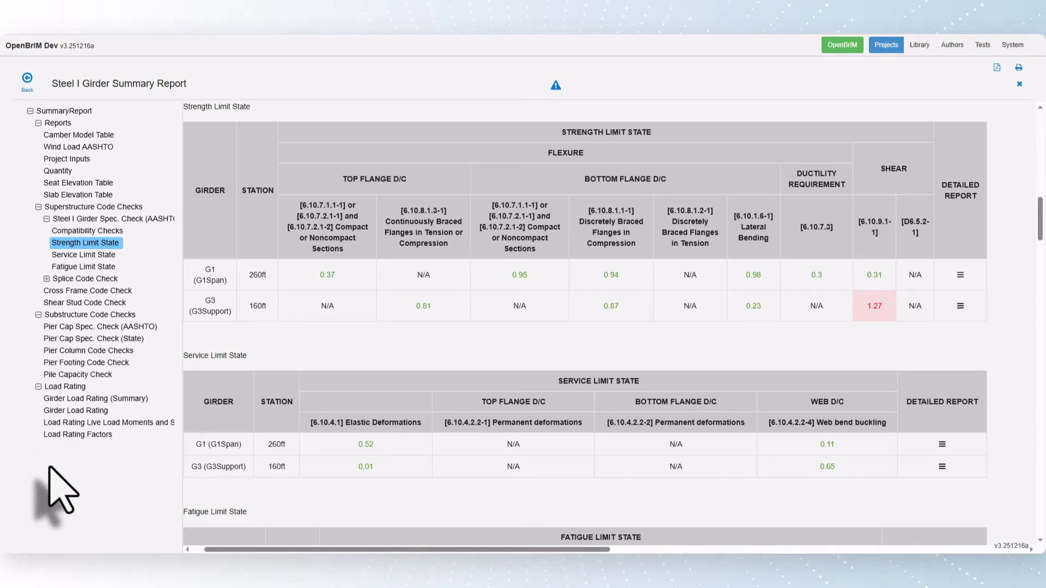
pyautogui.click(26, 78)
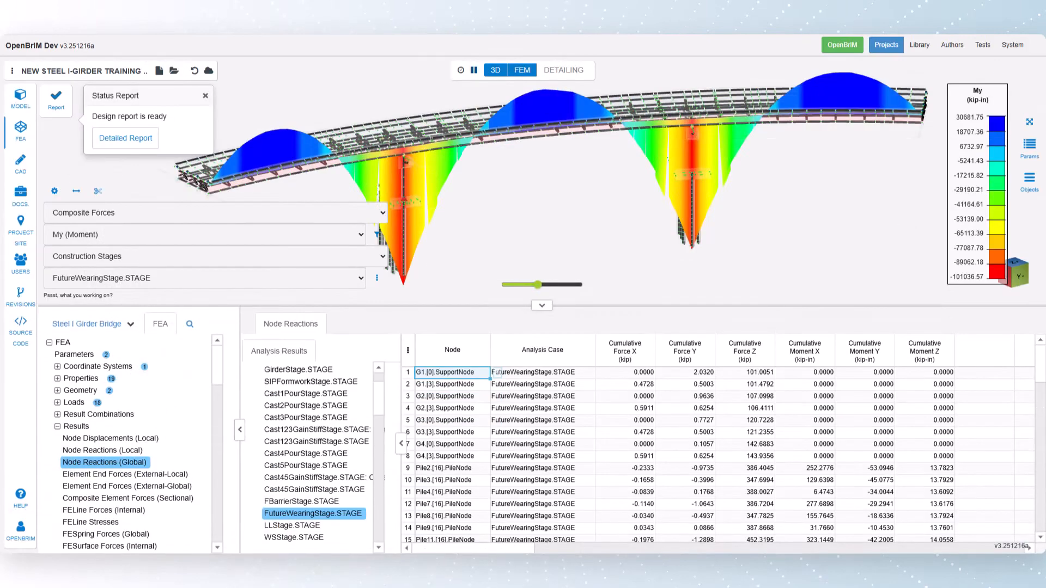